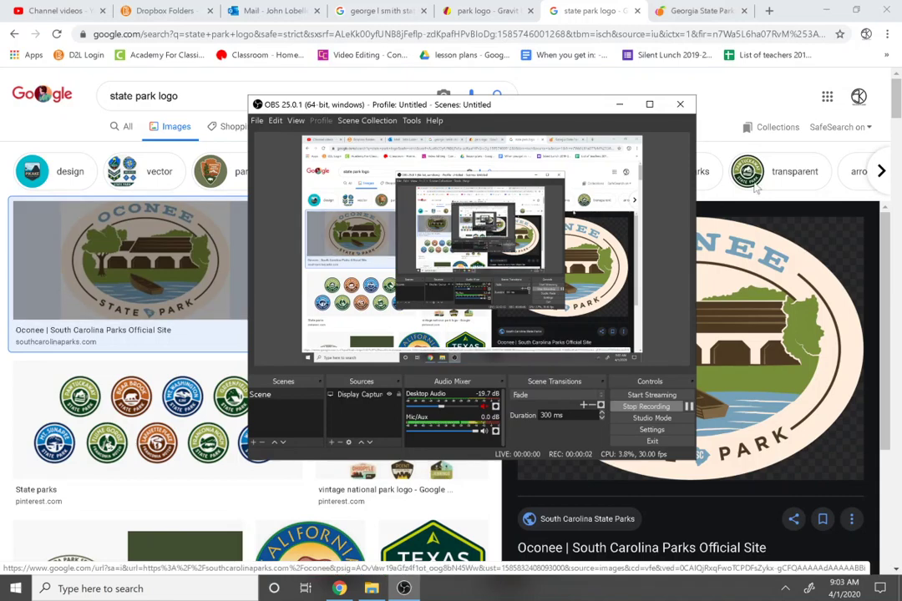
Step: Look through the state park logo image results, previewing the vintage badge set and the California, Oregon, Washington and North Carolina logos
drag(896, 98, 887, 125)
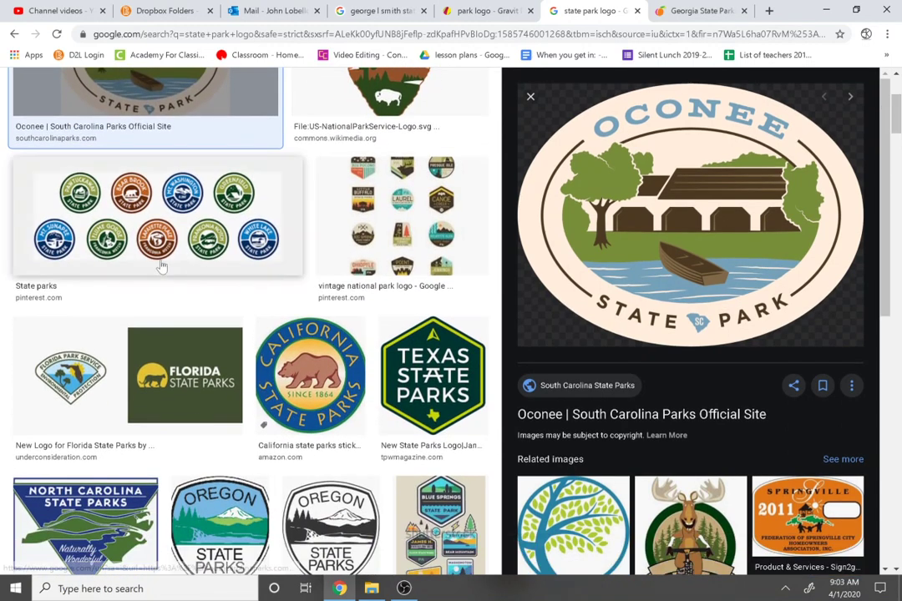
click(329, 201)
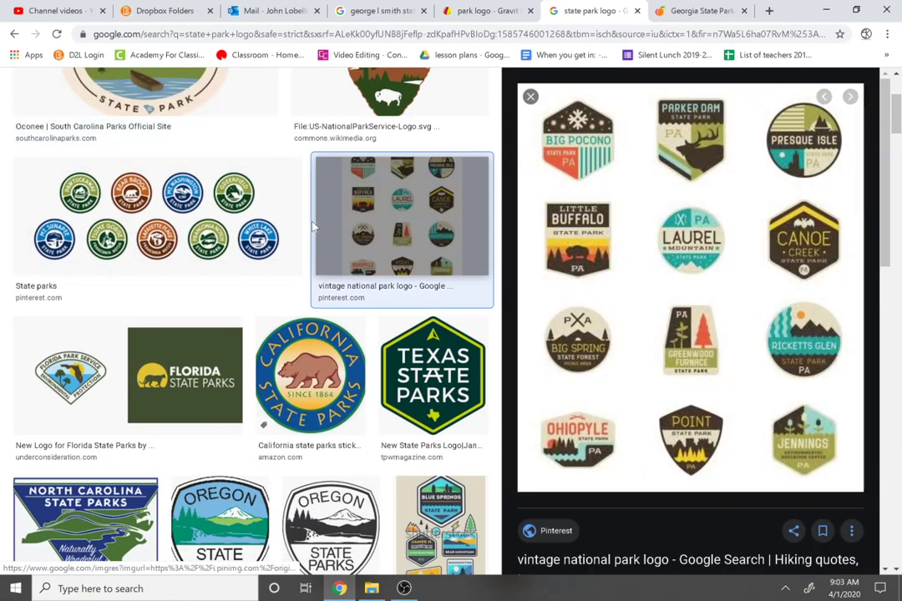
click(275, 392)
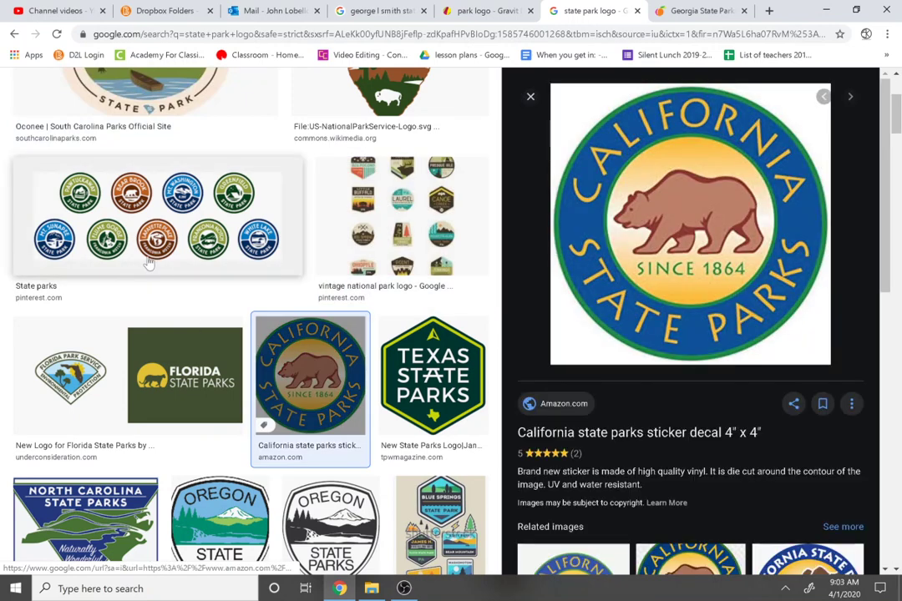
click(121, 213)
click(218, 519)
scroll(212, 505, down, 4)
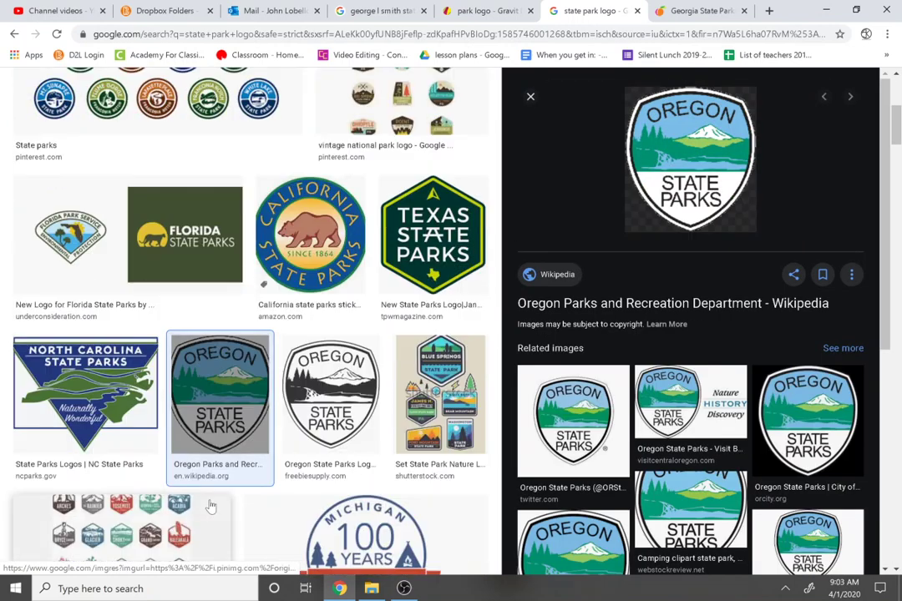
scroll(182, 423, down, 2)
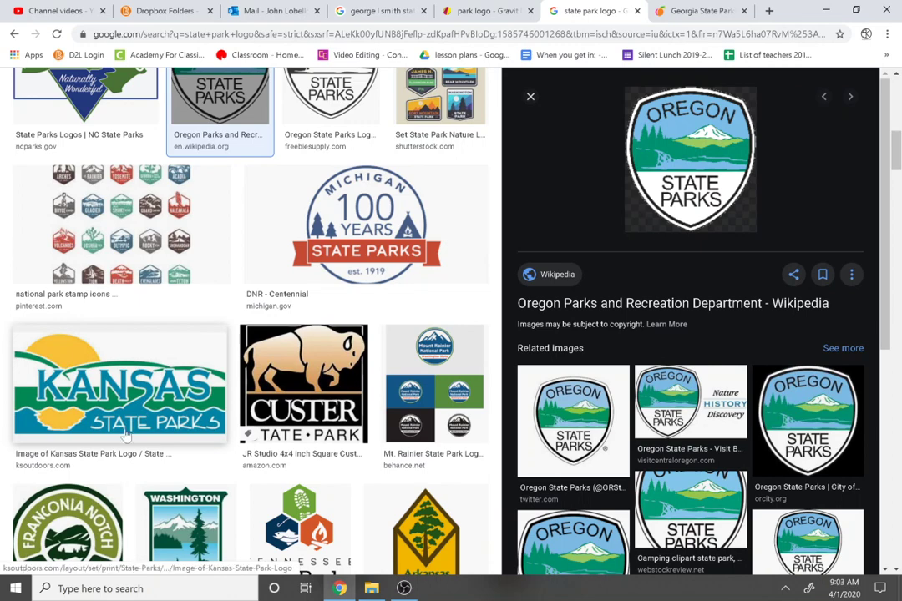
scroll(112, 432, down, 2)
scroll(114, 432, down, 3)
click(185, 213)
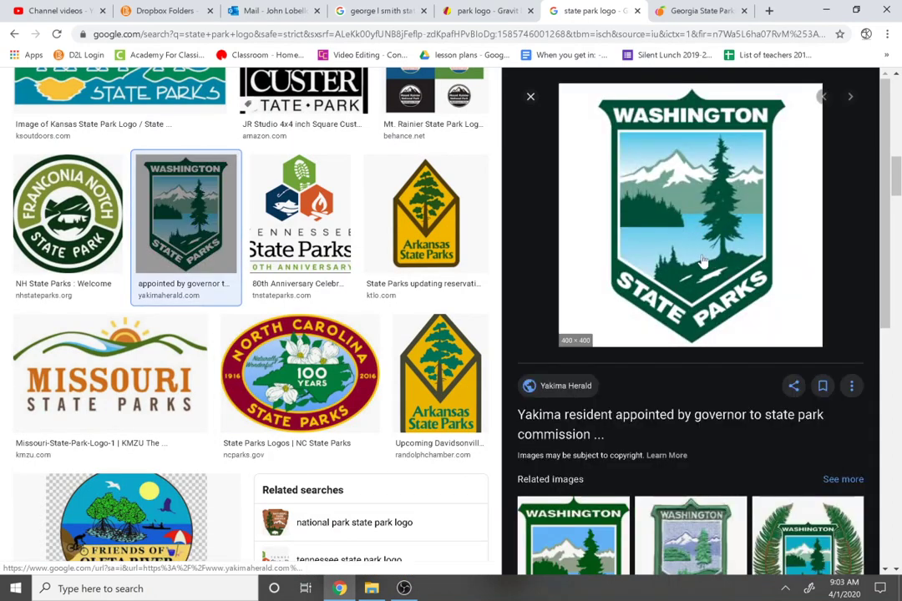
click(292, 329)
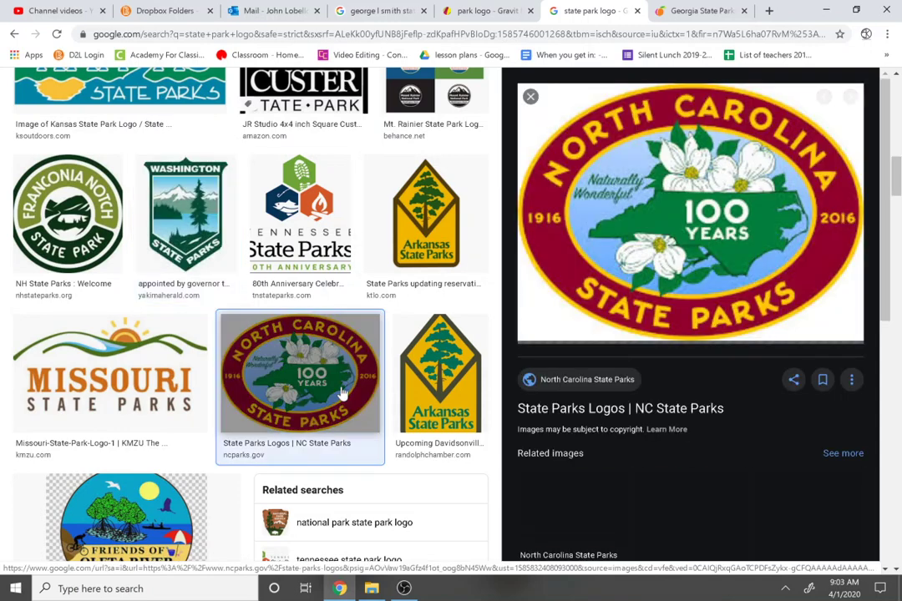
Step: Review further state park logos, including the Ohio and Kingston designs, and return to the preview of the Oconee State Park logo
scroll(72, 302, down, 5)
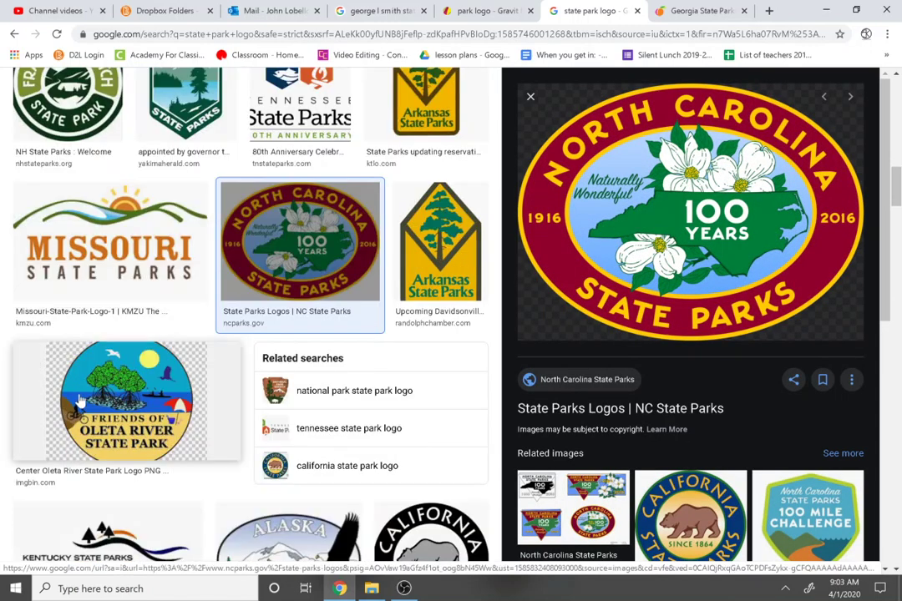
scroll(145, 392, down, 2)
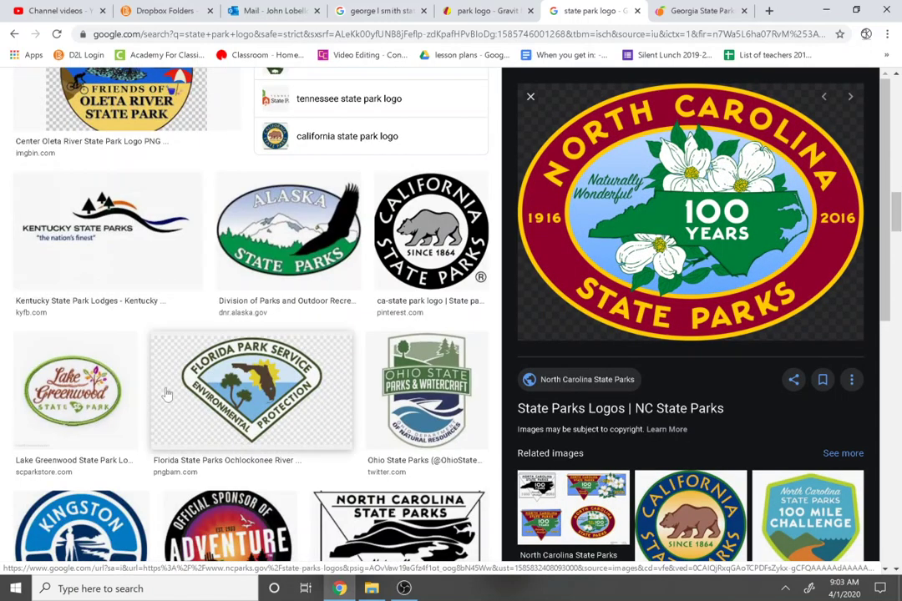
scroll(298, 306, down, 2)
click(399, 260)
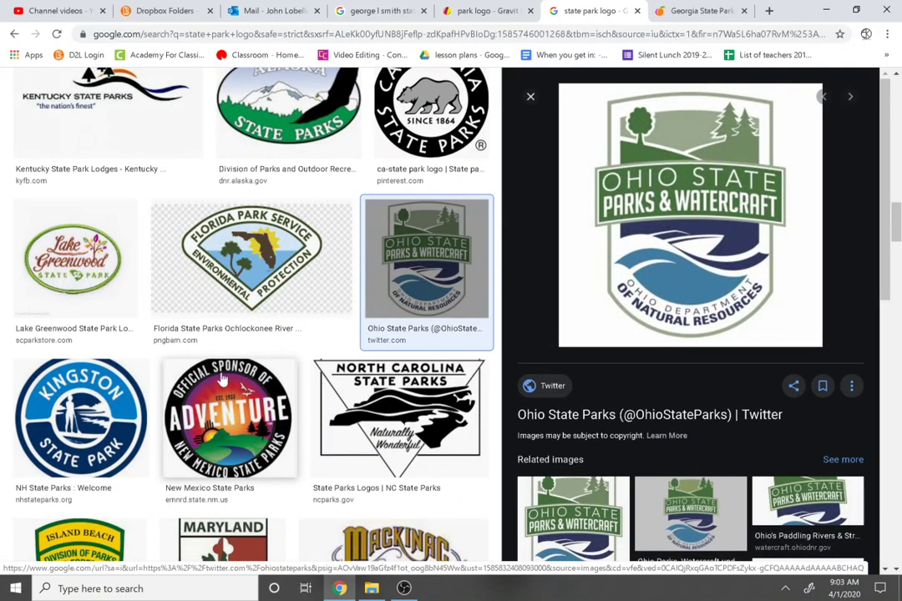
scroll(146, 292, down, 1)
click(118, 349)
scroll(126, 359, down, 2)
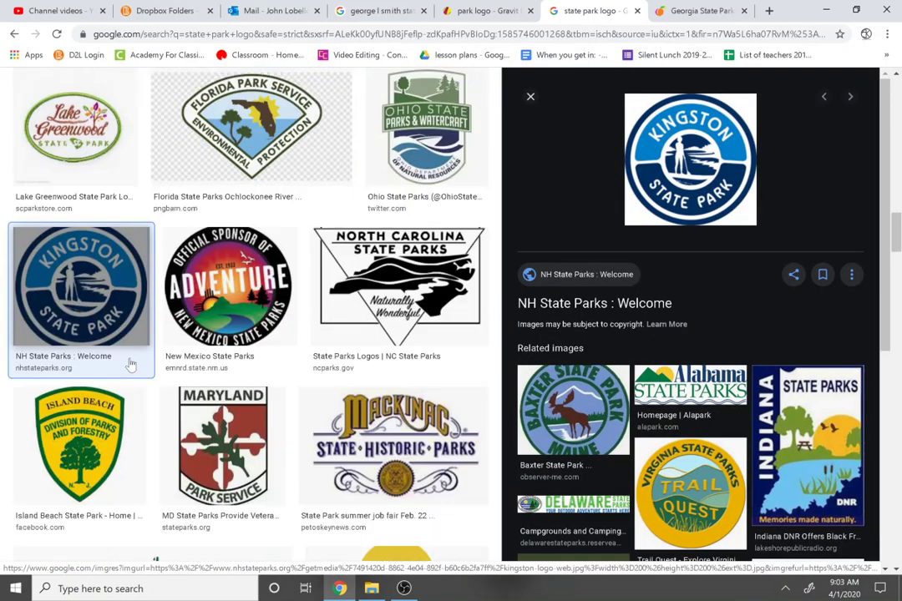
scroll(205, 322, up, 13)
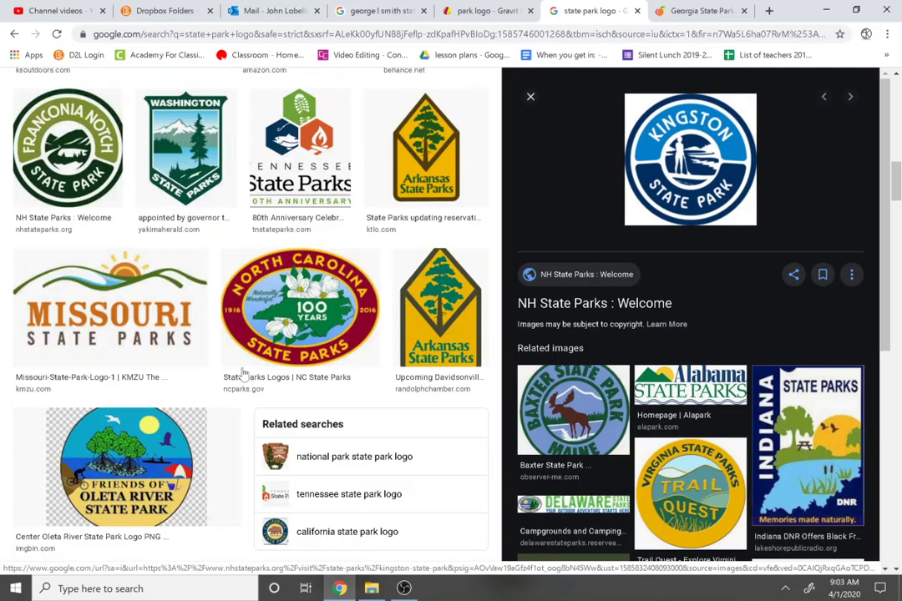
scroll(238, 368, up, 4)
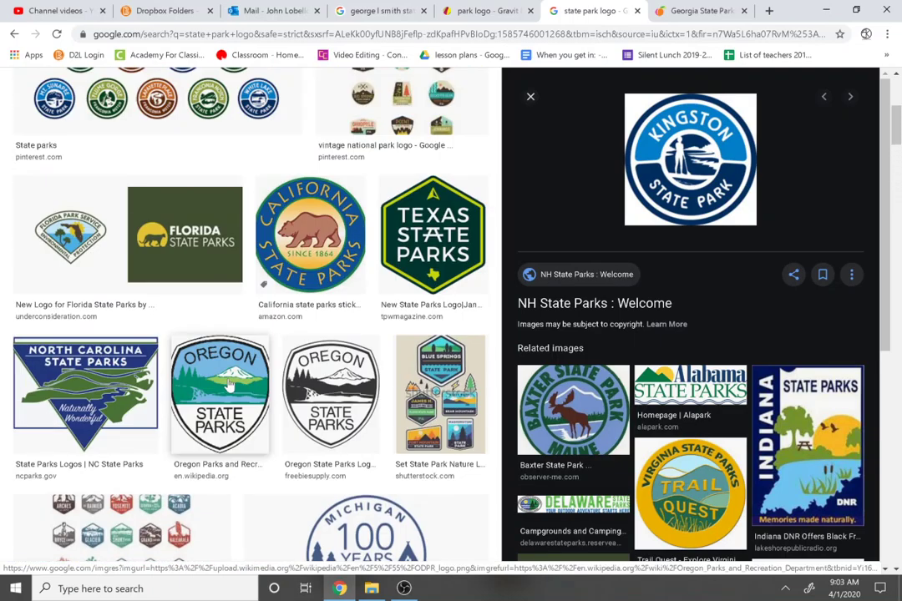
scroll(209, 312, up, 2)
click(210, 309)
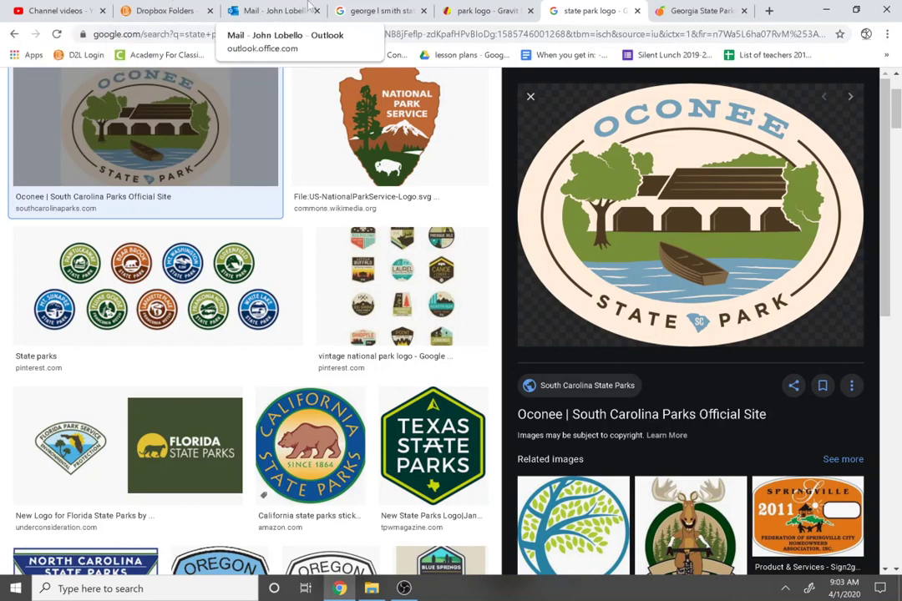
Step: Check the finished park logo design, and preview the cypress swamp photo in the image results for George L Smith State Park
click(493, 11)
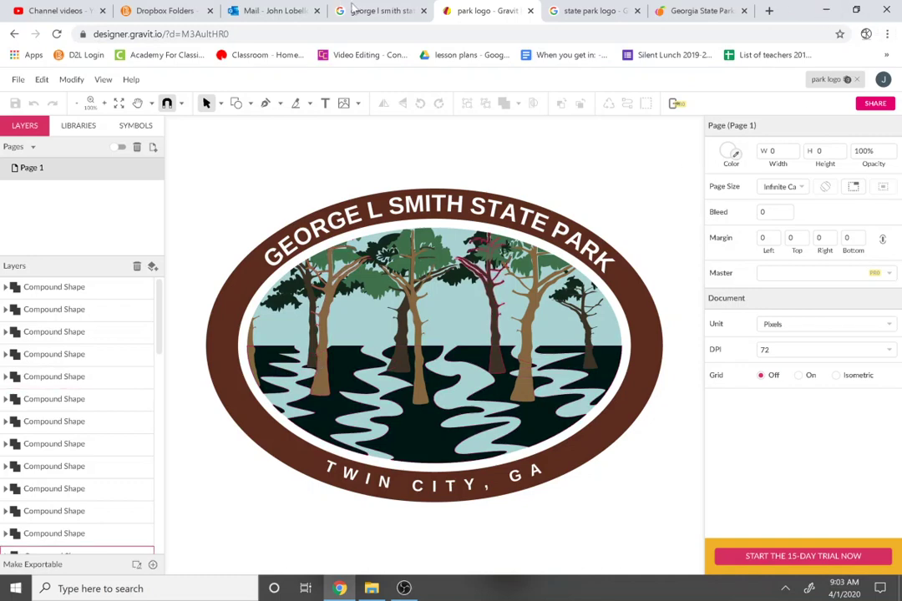
click(375, 11)
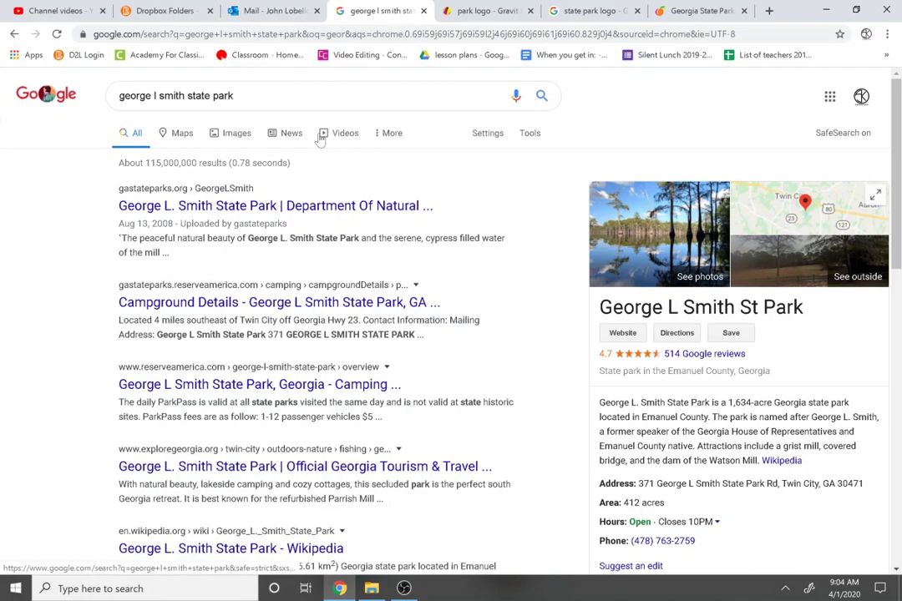
click(234, 134)
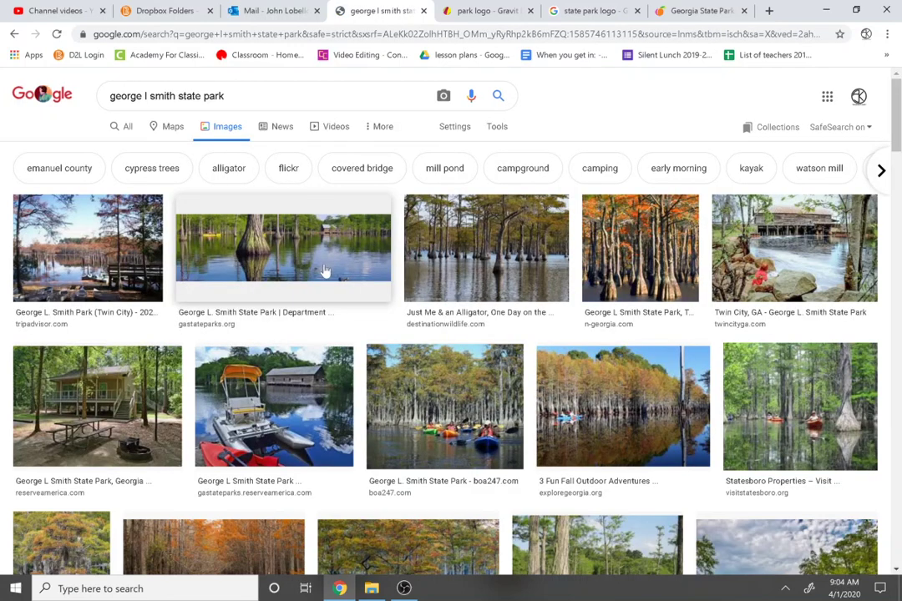
click(454, 257)
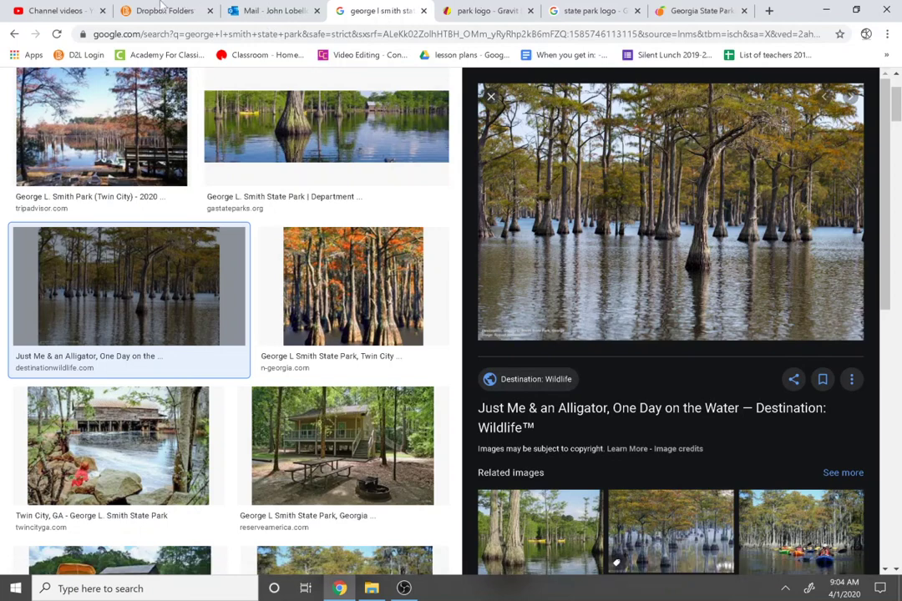
Step: Switch to the park logo design in Gravit Designer and bring empty canvas beside the oval emblem into view
click(159, 10)
click(484, 10)
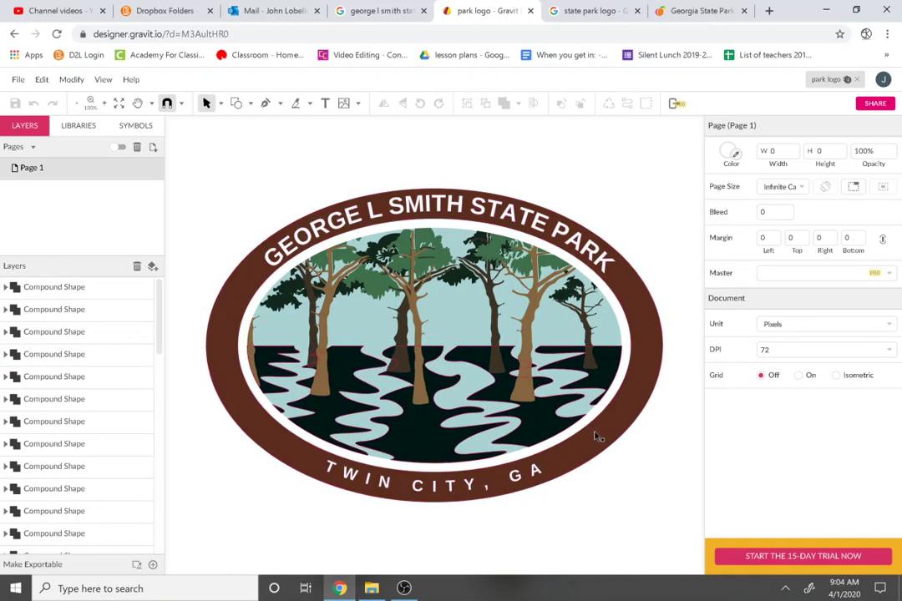
key(h)
key(v)
scroll(479, 426, right, 5)
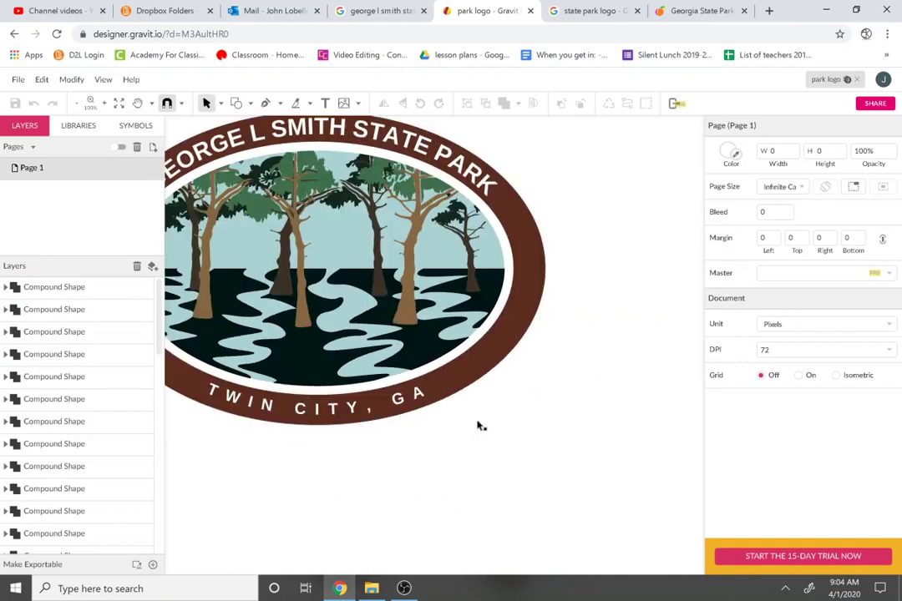
scroll(479, 426, up, 2)
scroll(480, 426, down, 2)
drag(489, 429, 414, 370)
key(ctrl+z)
key(h)
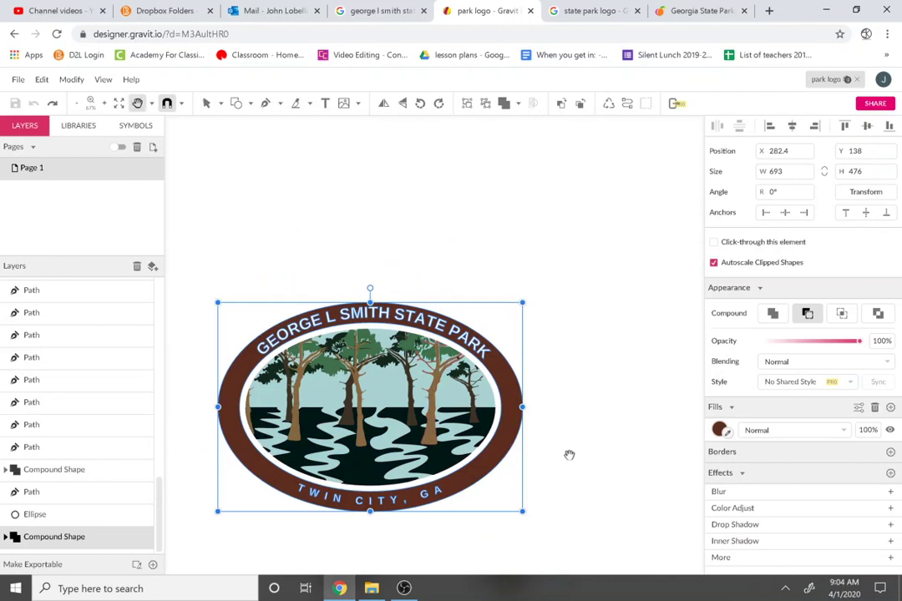
drag(569, 455, 307, 400)
key(v)
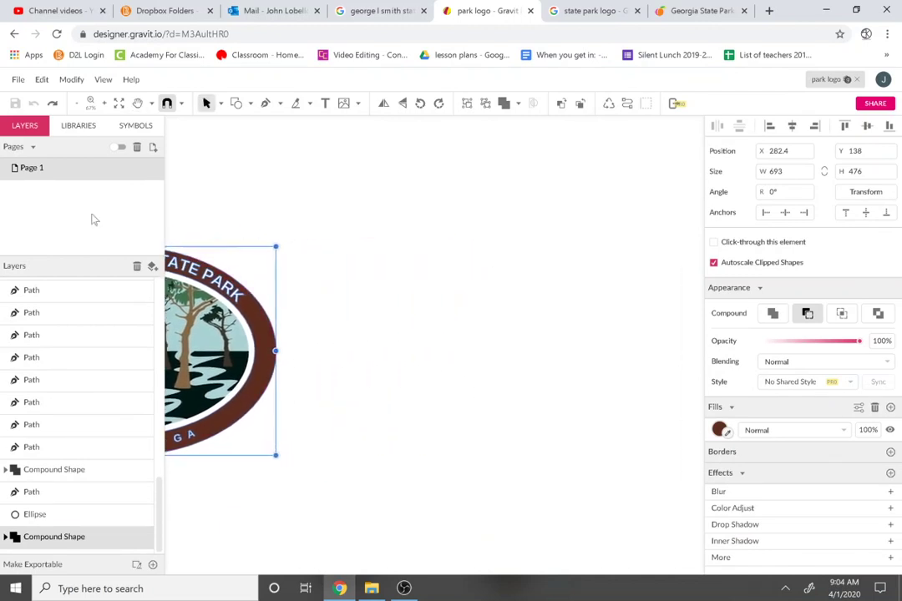
Step: Draw a circle about 500 px wide in the empty space beside the logo and shrink it about its centre to about 398 px
click(237, 105)
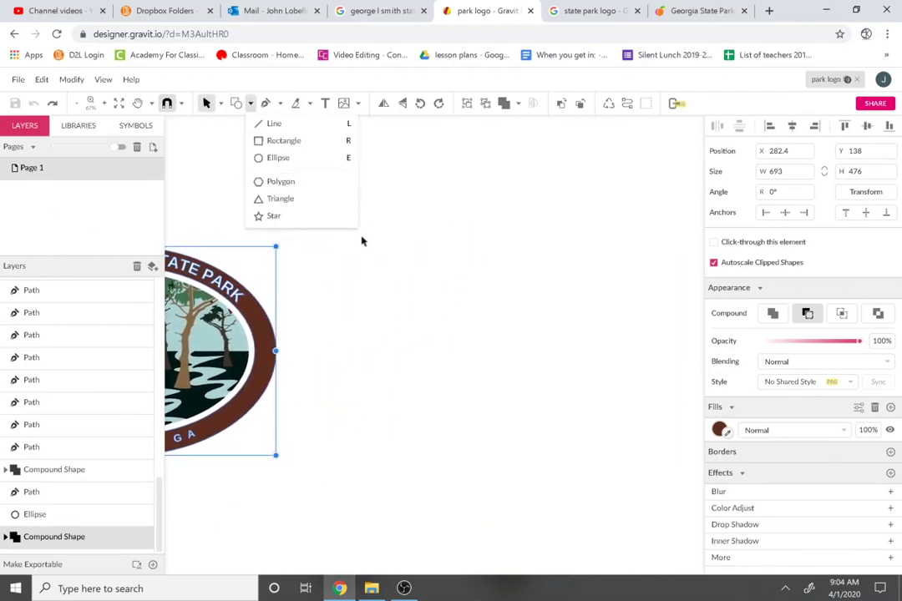
click(285, 158)
drag(389, 255, 566, 478)
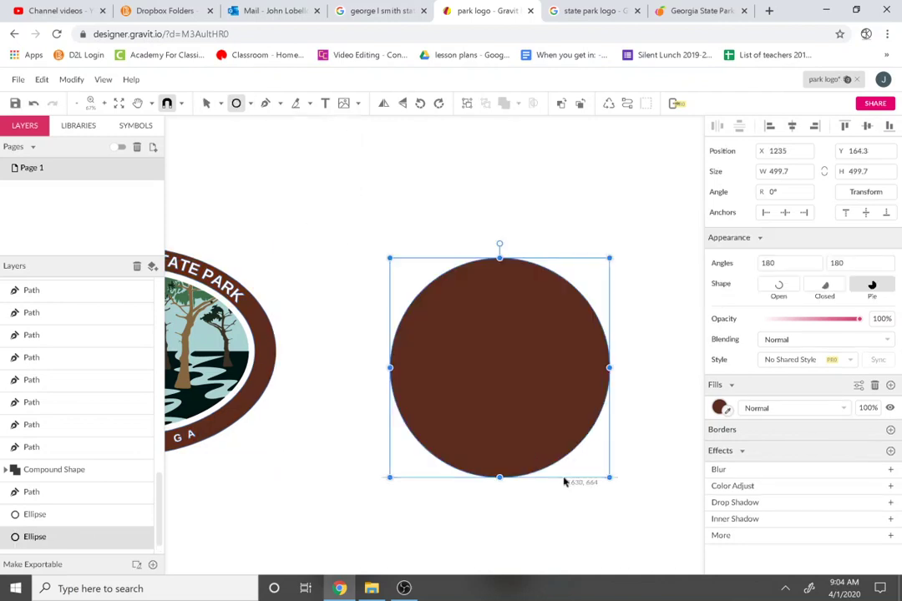
click(42, 79)
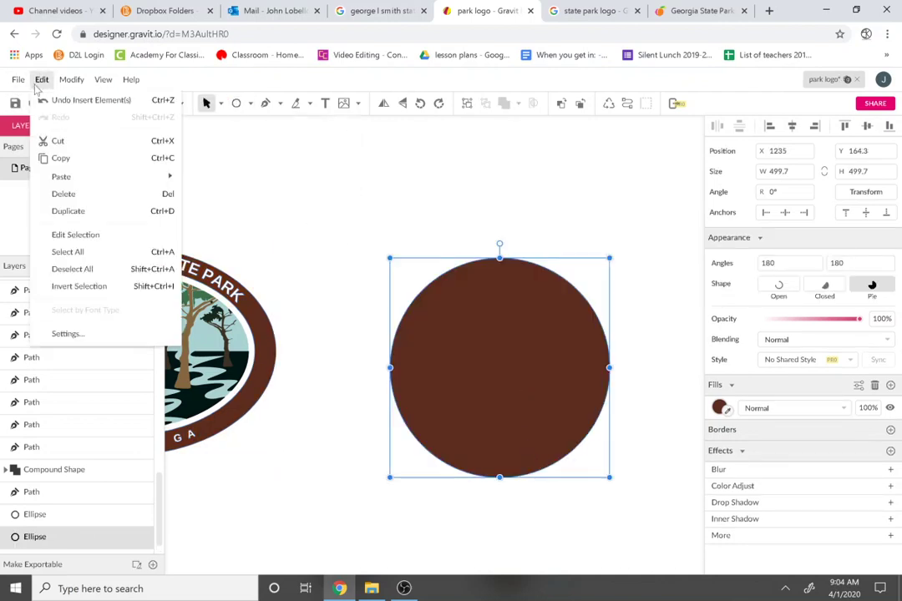
click(86, 182)
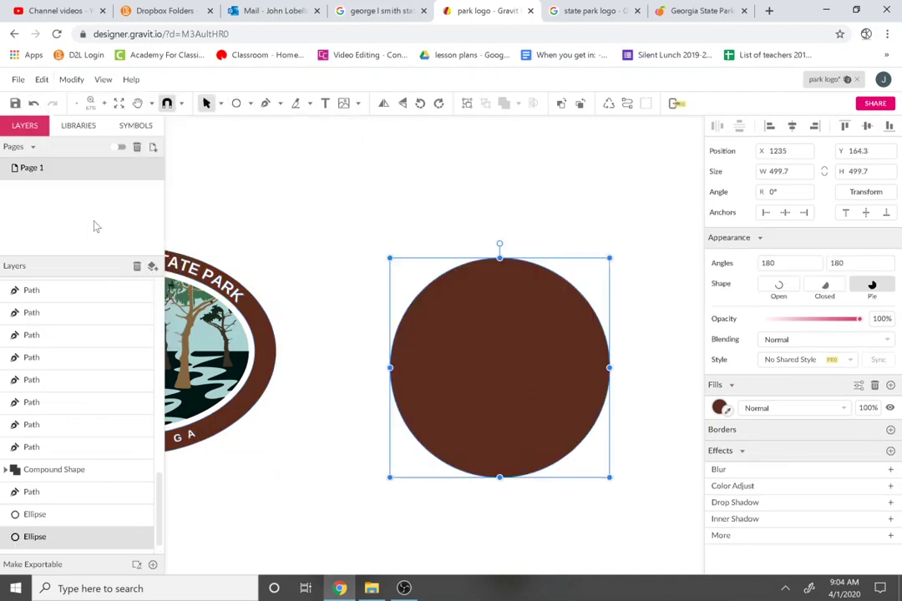
click(42, 79)
click(68, 89)
drag(610, 261, 587, 307)
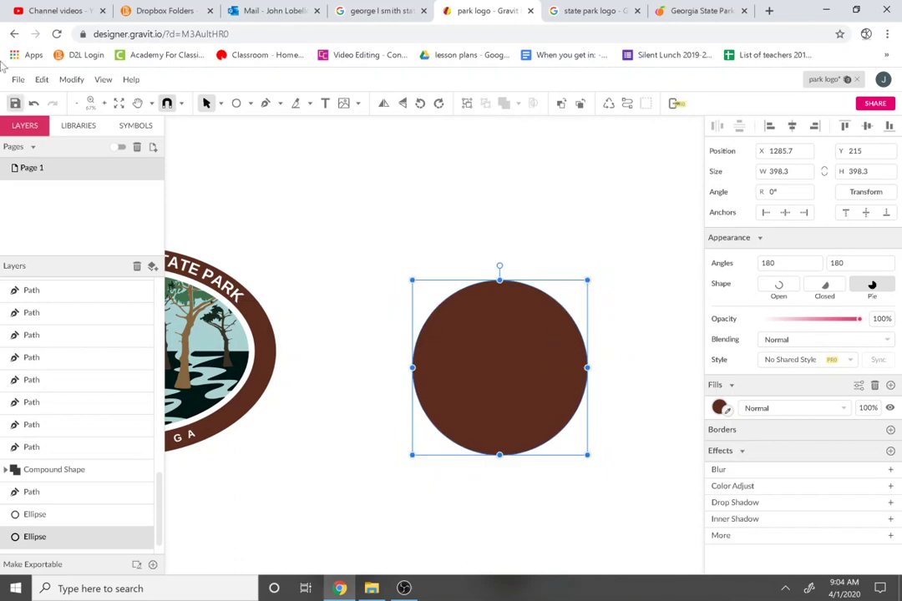
Step: Duplicate the circle, shrinking the copy about its centre to about 338 px and filling it with red (#FF0000)
click(42, 80)
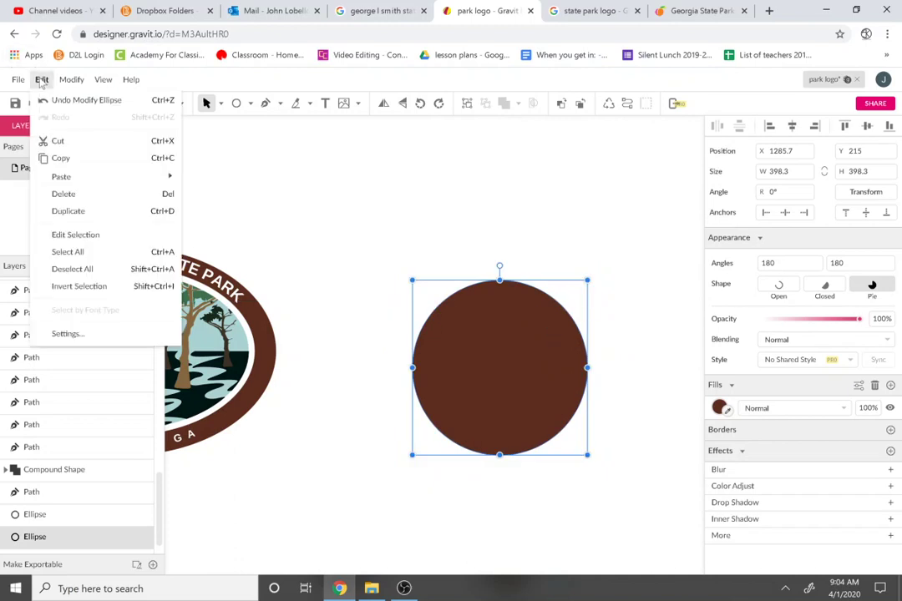
click(68, 212)
drag(590, 288, 582, 315)
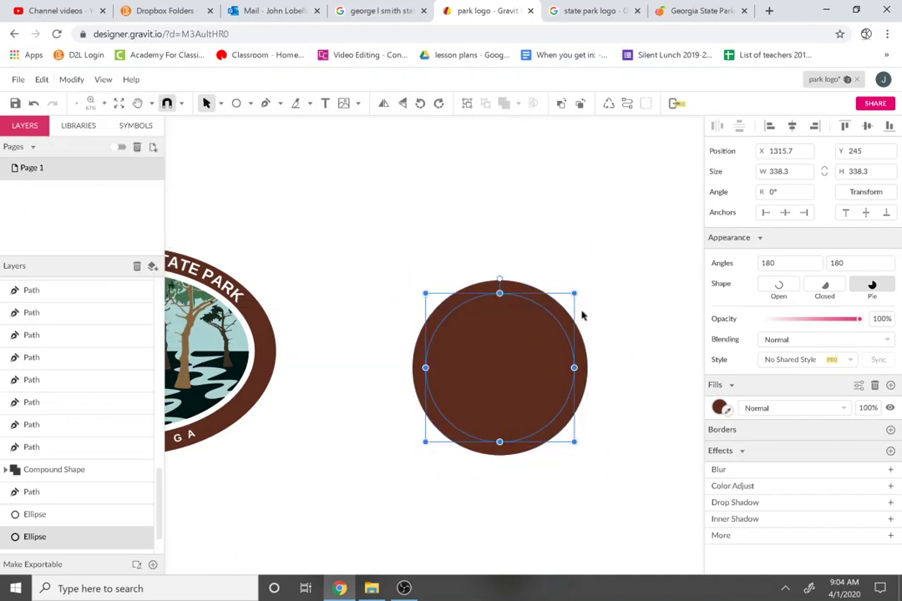
click(719, 408)
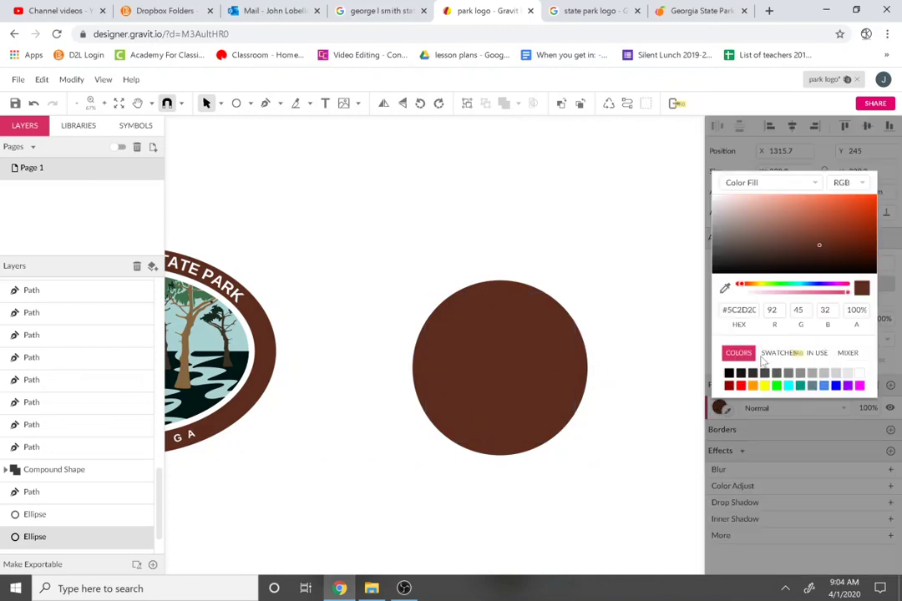
click(740, 385)
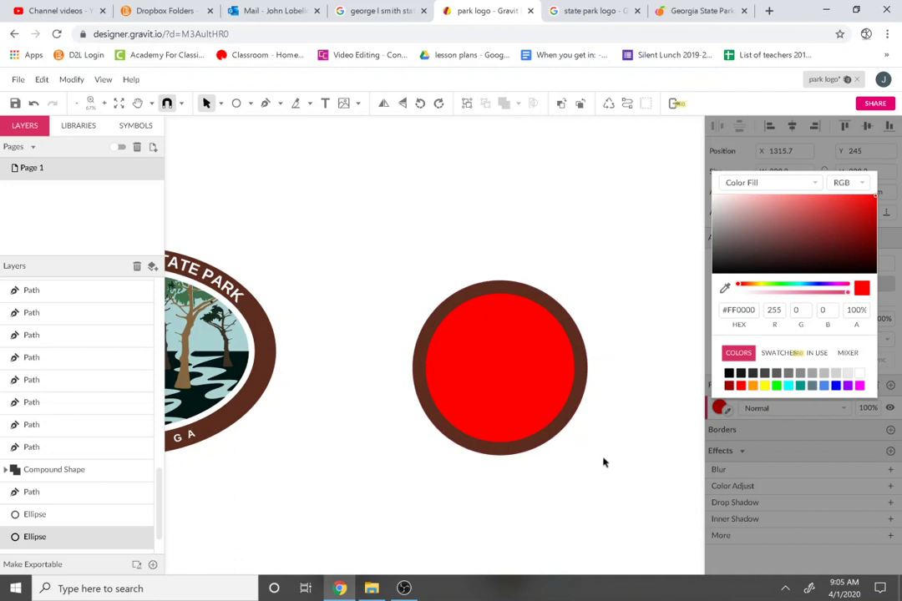
Step: Delete both concentric circles from the canvas
drag(604, 462, 414, 241)
key(Delete)
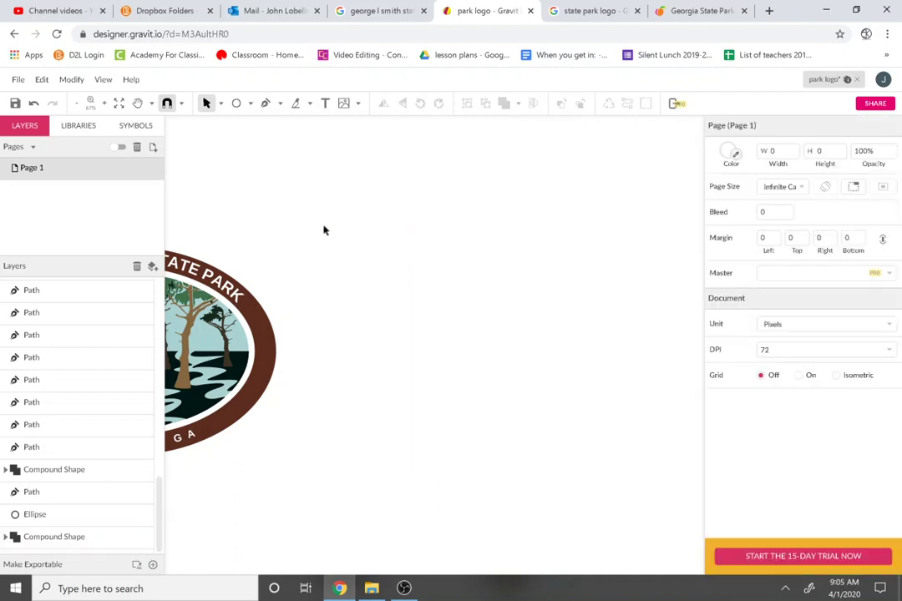
drag(326, 225, 577, 394)
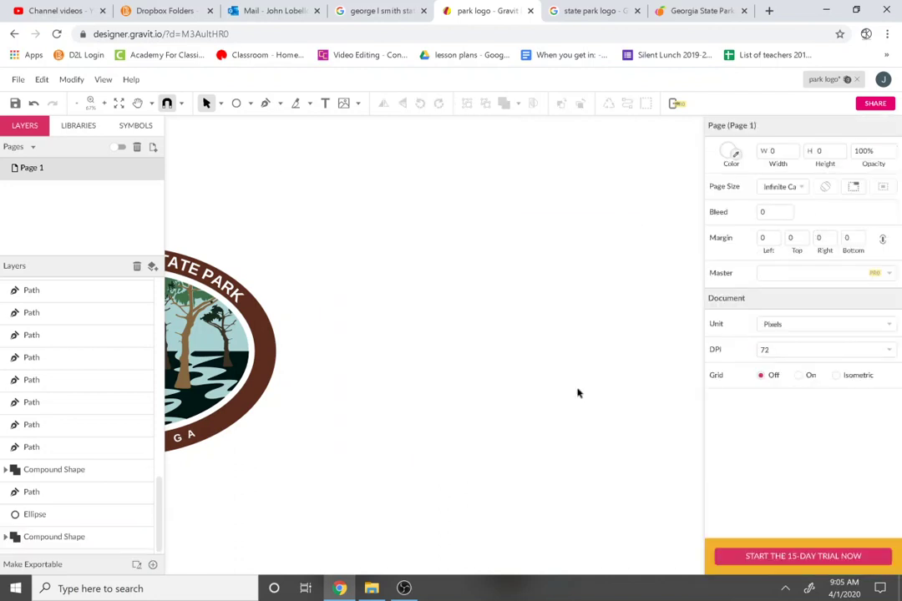
Step: Draw a horizontal ellipse about 563 by 351 px in the empty space beside the logo and duplicate it
click(250, 102)
click(280, 158)
mouse_move(395, 248)
mouse_down()
mouse_move(607, 398)
mouse_move(642, 402)
mouse_up()
key(alt)
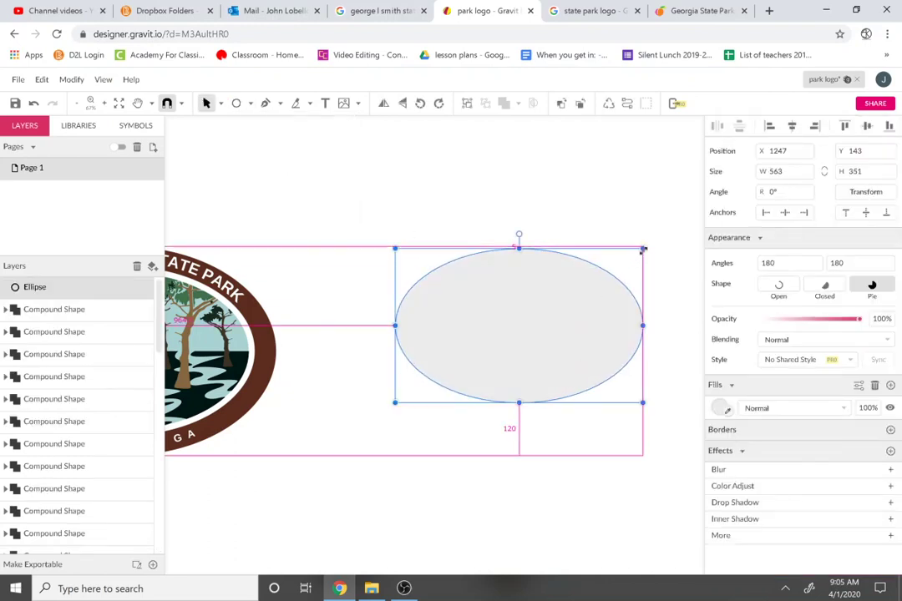
click(42, 80)
click(94, 209)
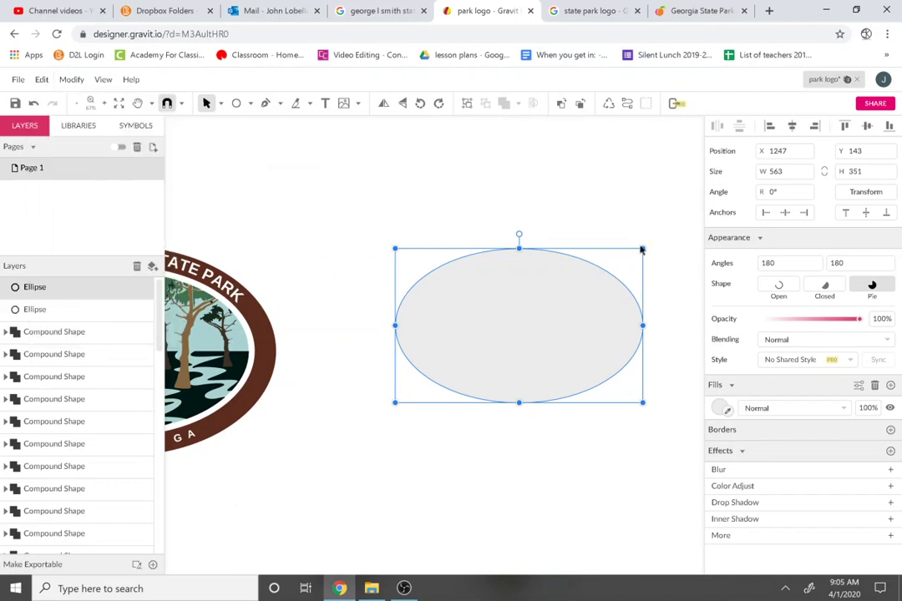
Step: Shrink the duplicated ellipse about its centre to about 425 by 265 px and fill it with red (#FF0000)
drag(639, 257, 613, 290)
click(514, 392)
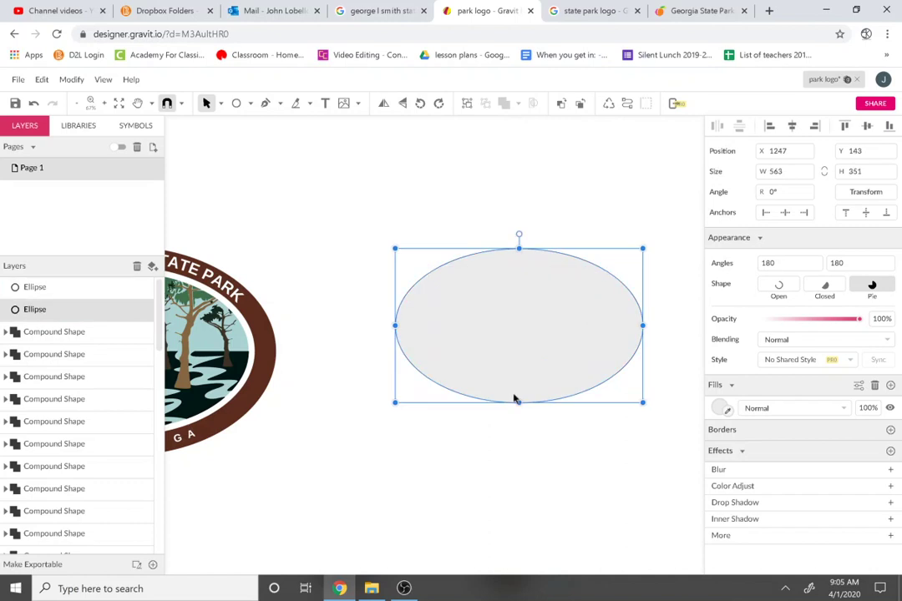
click(528, 367)
click(718, 408)
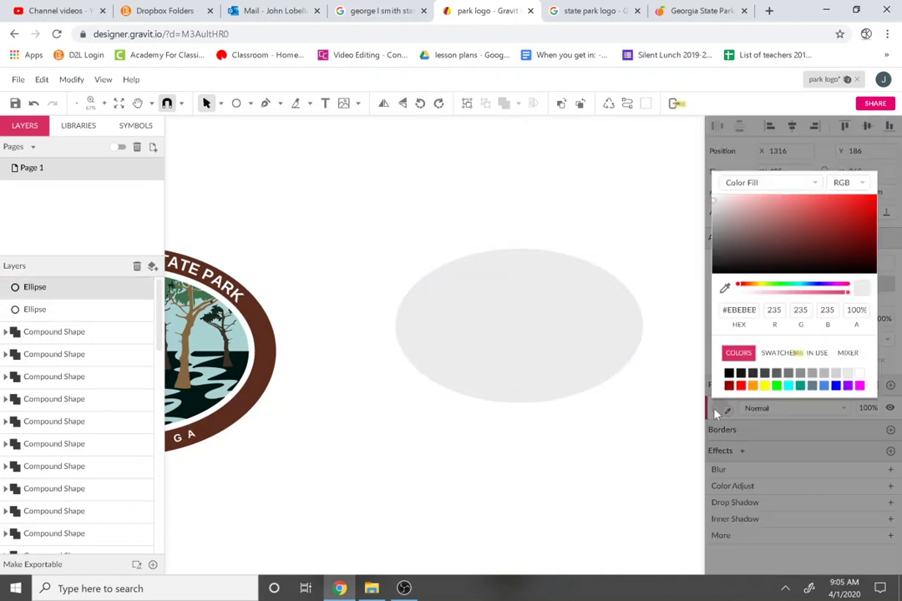
click(736, 387)
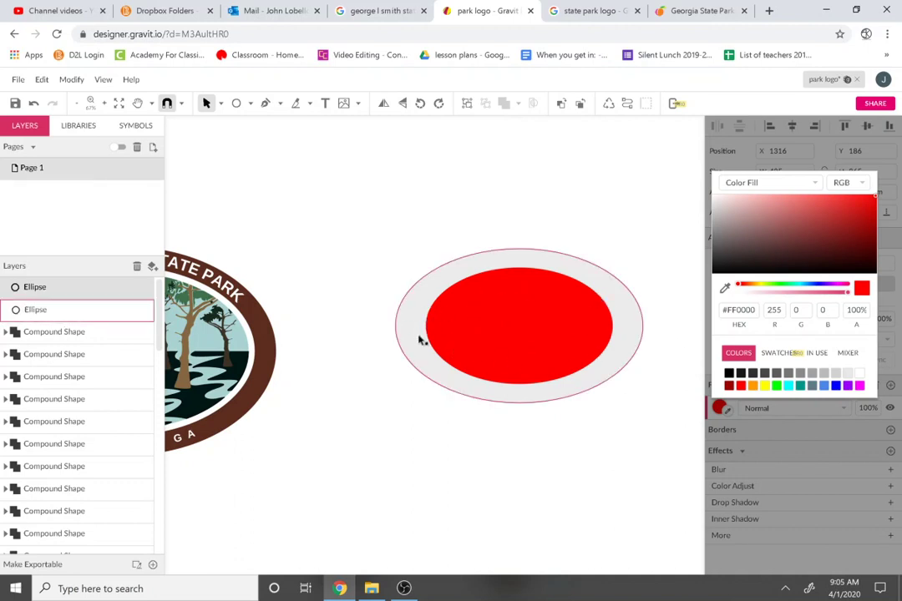
Step: Delete the red inner ellipse and locate the Expand/Shrink path command for the selected grey ellipse
click(549, 364)
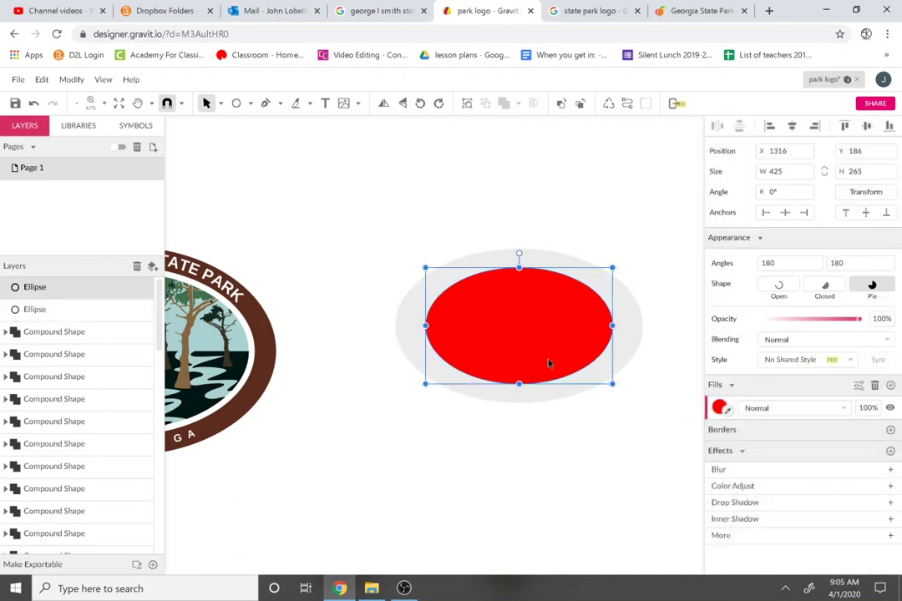
key(Delete)
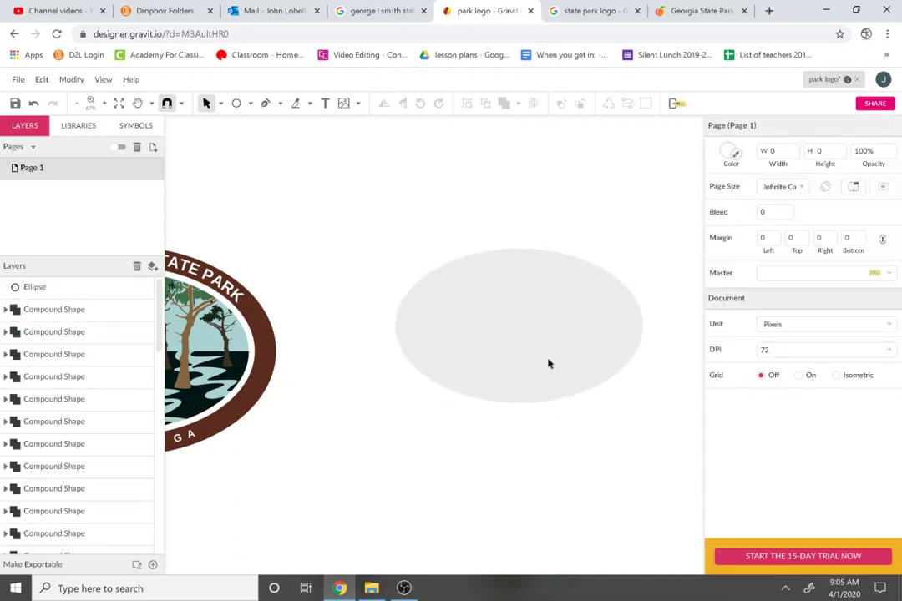
click(549, 364)
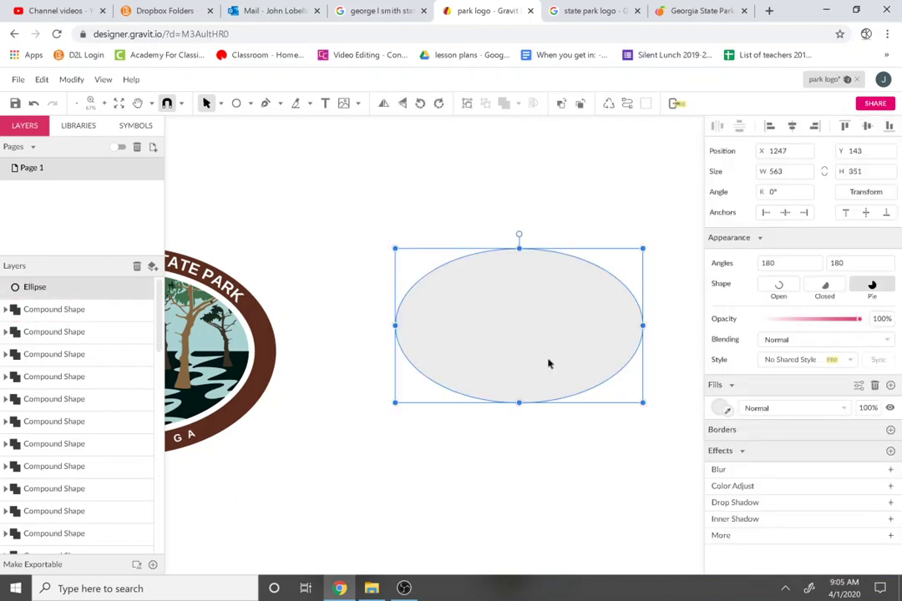
click(73, 80)
mouse_move(142, 353)
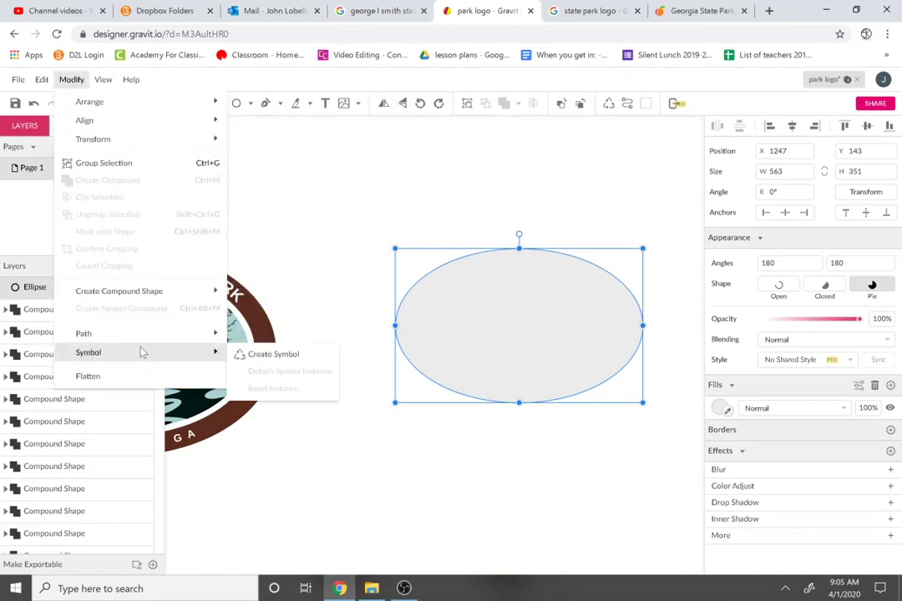
mouse_move(167, 333)
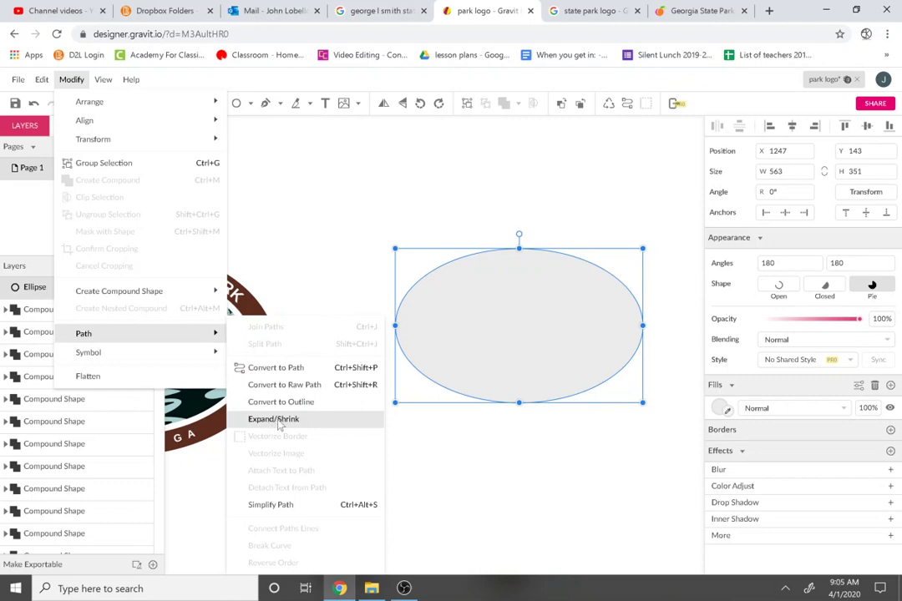
Step: Delete the remaining grey ellipse beside the logo, leaving a clear area of canvas
click(545, 323)
click(543, 322)
key(Delete)
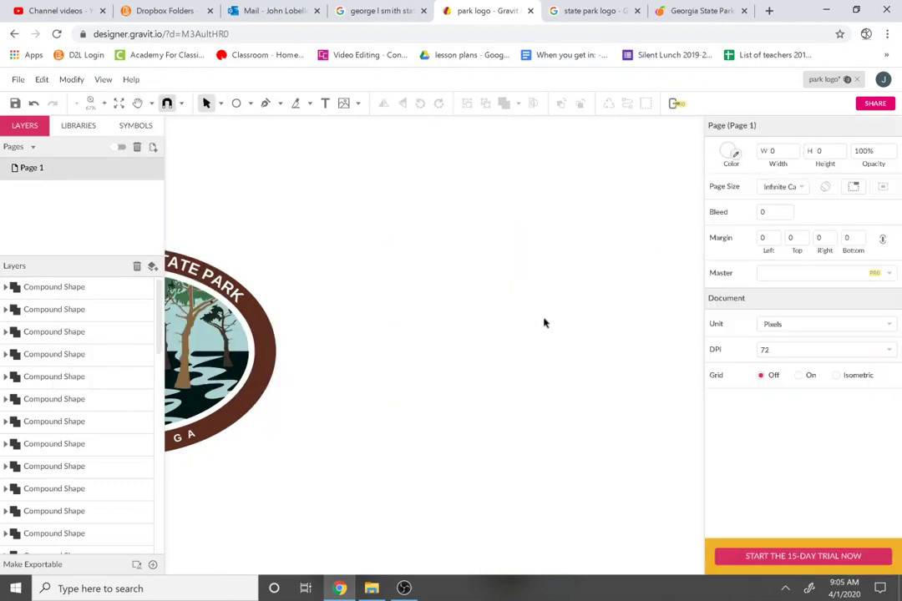
key(h)
drag(276, 345, 54, 311)
key(v)
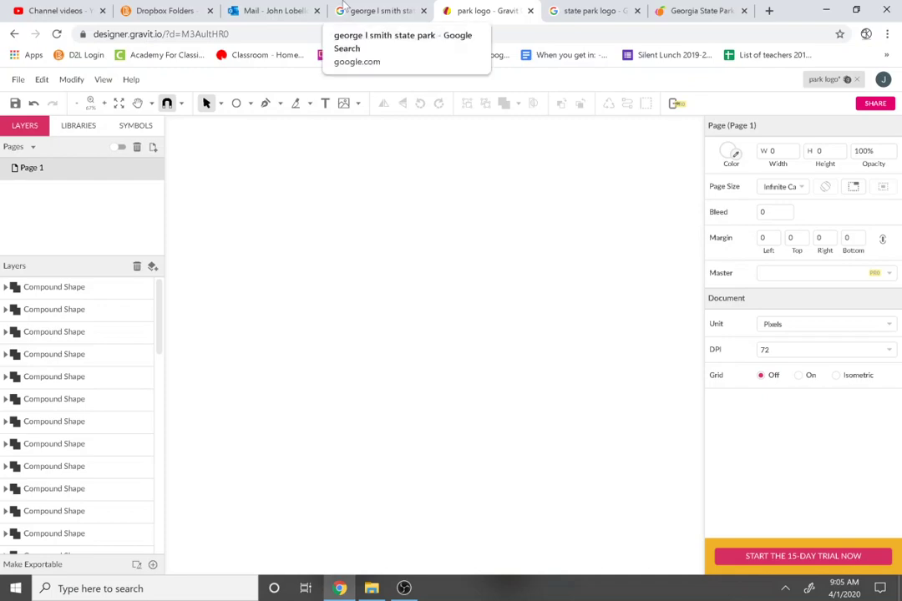
Step: Switch to the Georgia State Parks map in the browser and view the Etowah Indian Mounds page
click(700, 10)
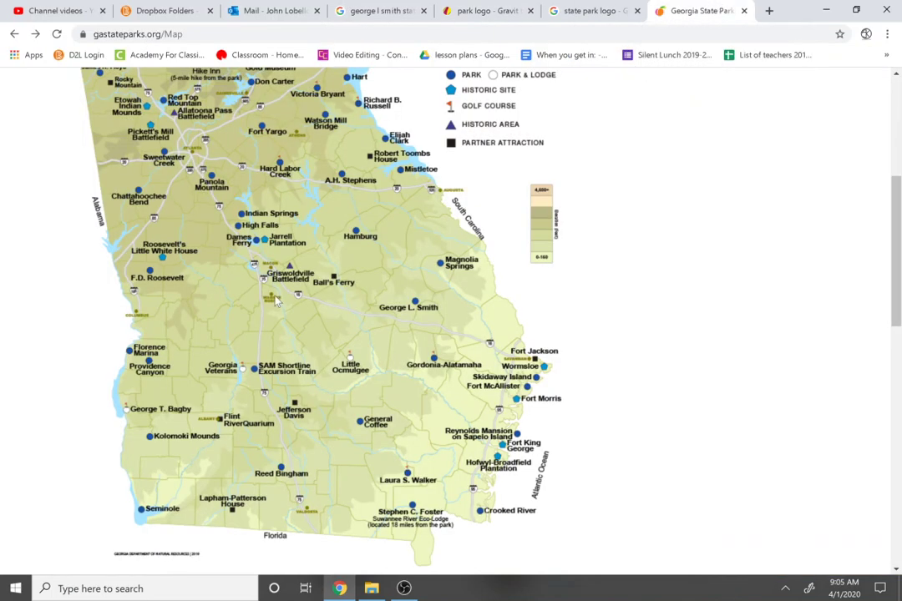
scroll(264, 289, up, 4)
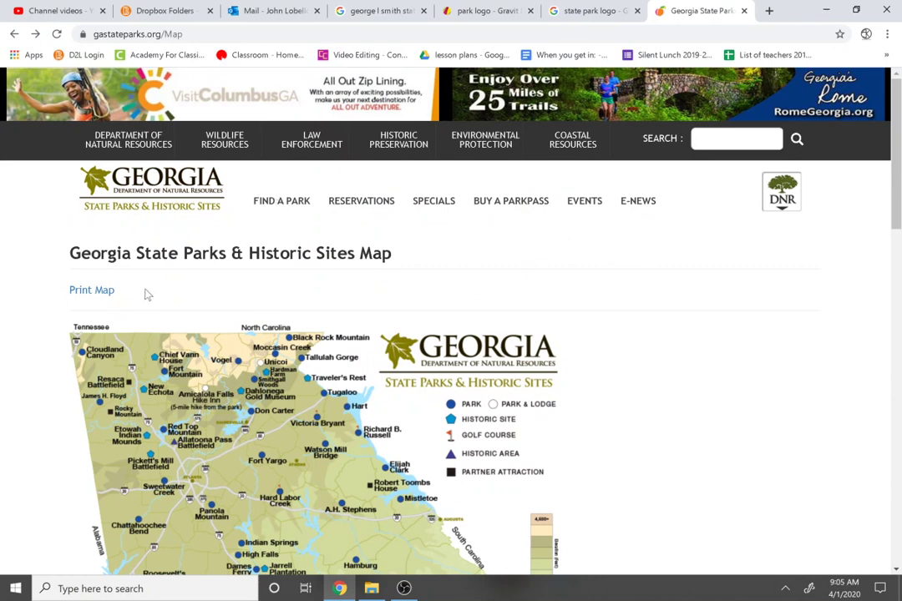
scroll(147, 294, down, 2)
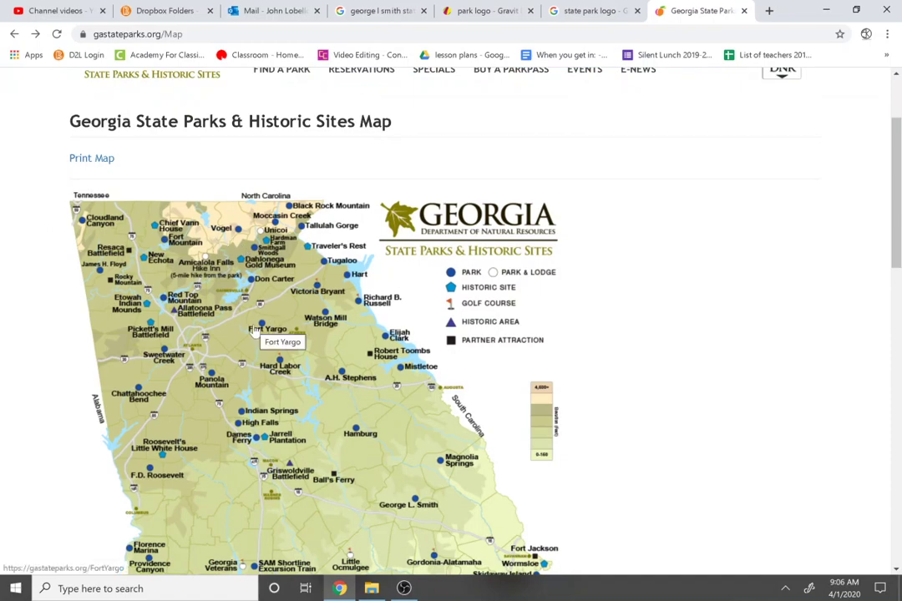
scroll(121, 263, down, 1)
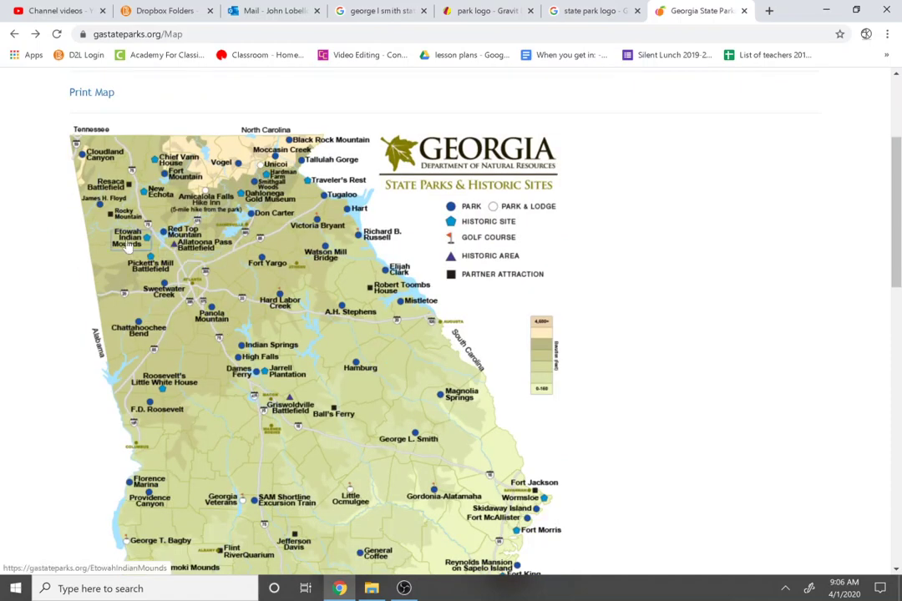
click(125, 251)
scroll(250, 167, up, 1)
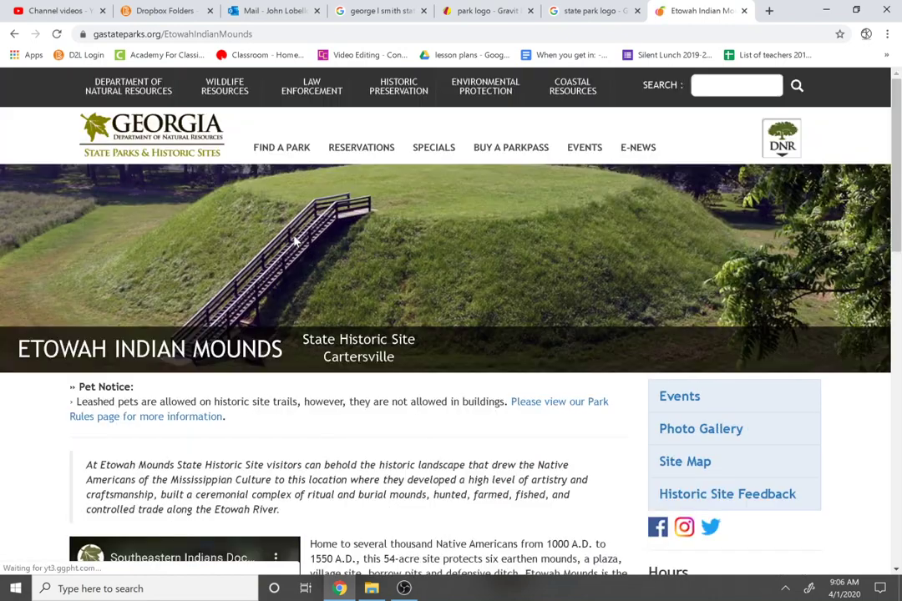
click(14, 33)
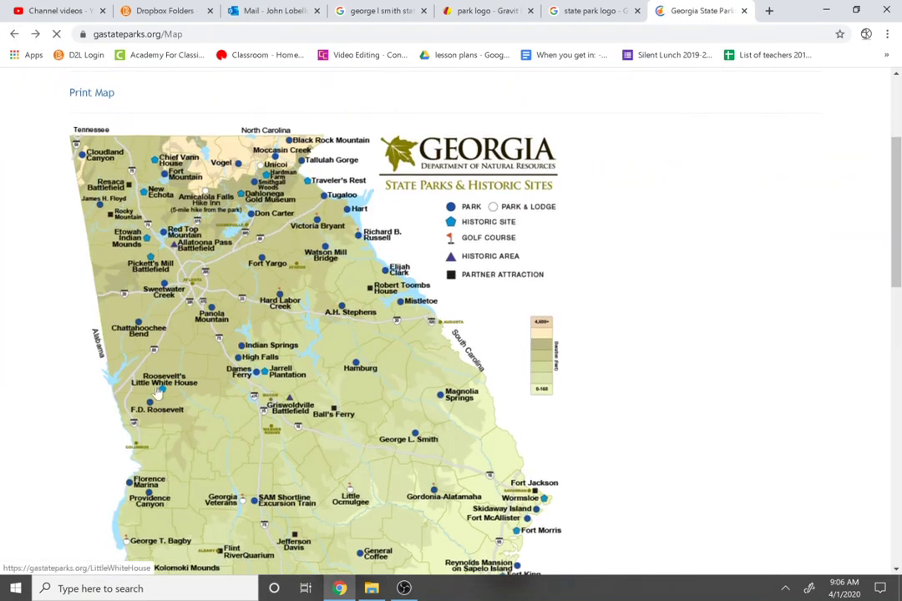
Step: Open the Red Top Mountain page from the map, skim its photo and description, and return to the map
click(171, 231)
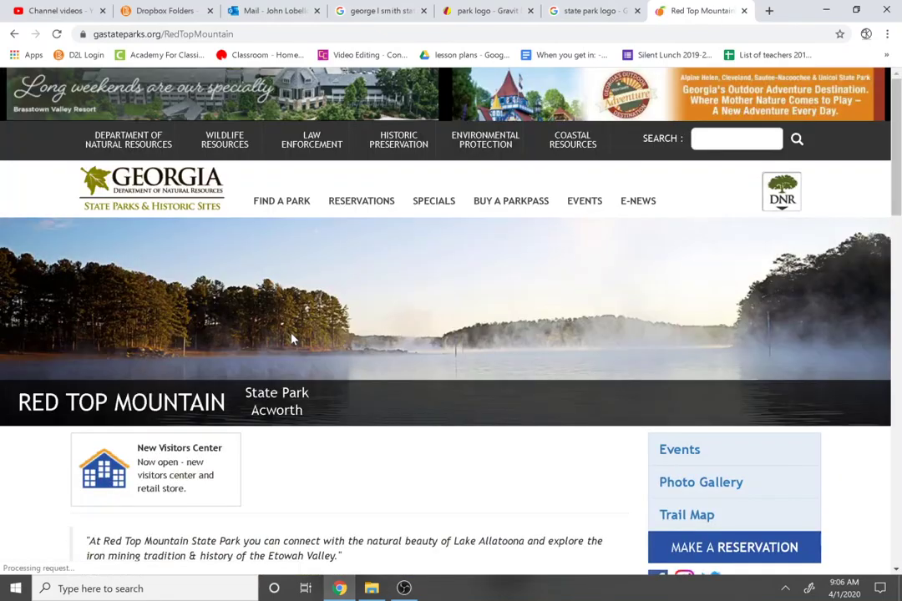
scroll(245, 281, down, 4)
scroll(476, 347, down, 4)
scroll(81, 272, up, 9)
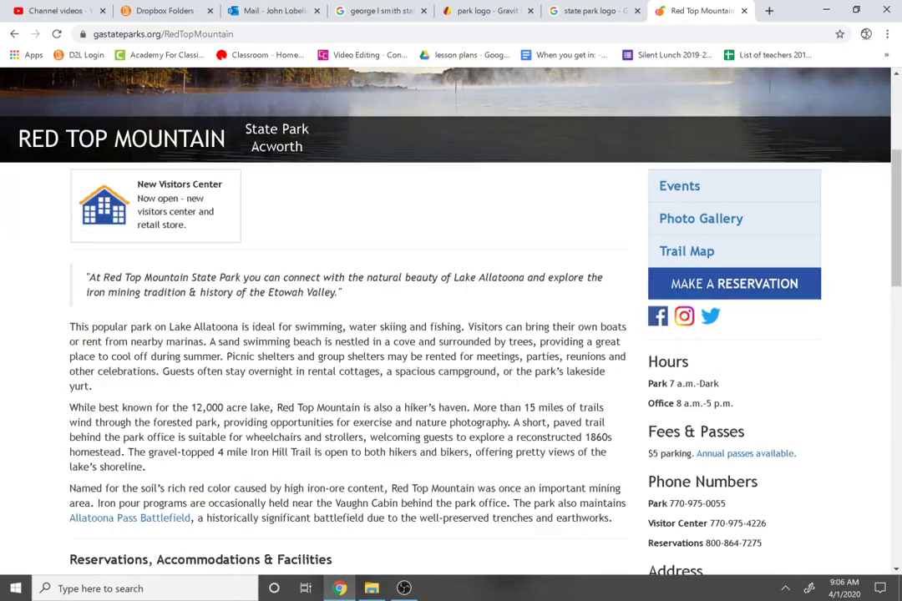
click(12, 35)
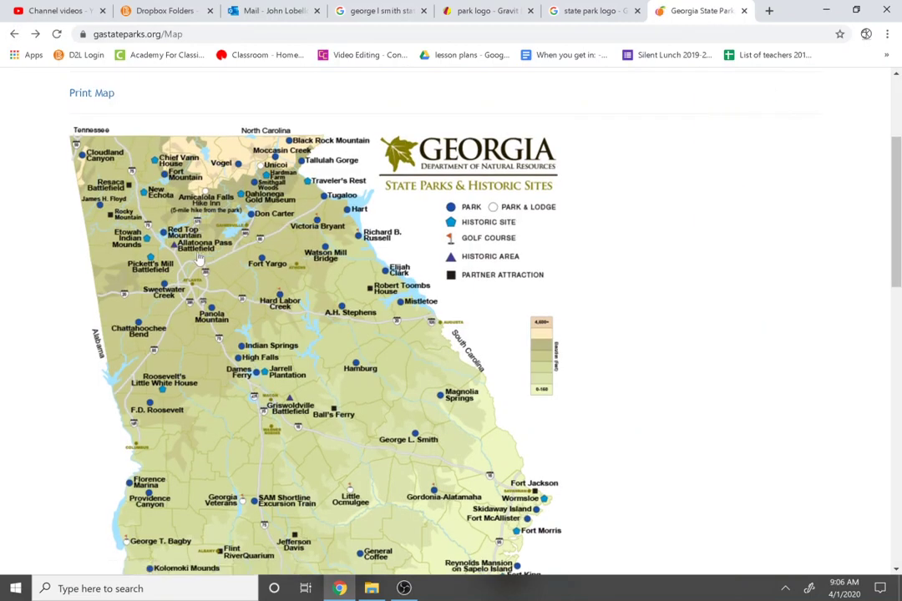
Step: Skim the High Falls page opened from the map and glance at the Oconee State Park logo example
scroll(198, 262, down, 1)
scroll(198, 261, down, 3)
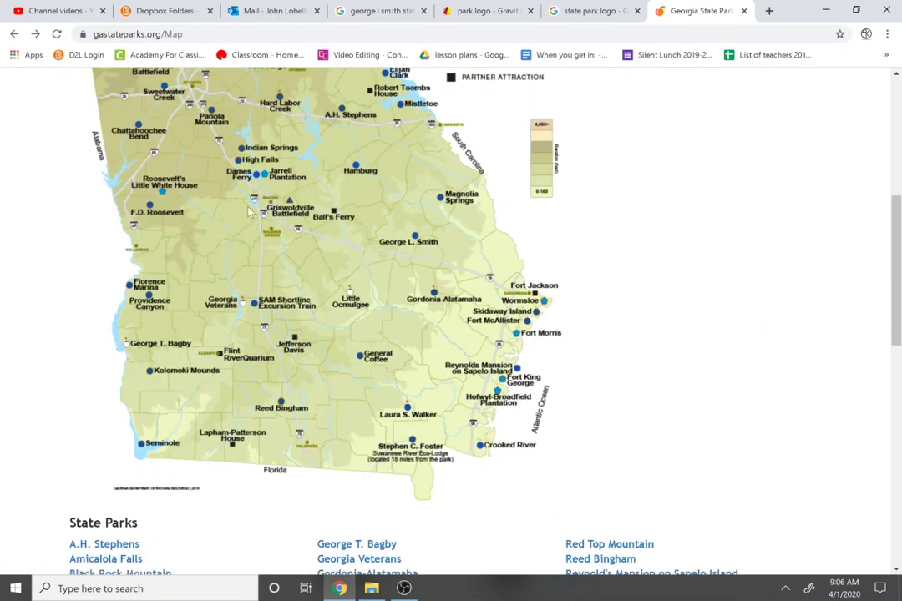
click(244, 166)
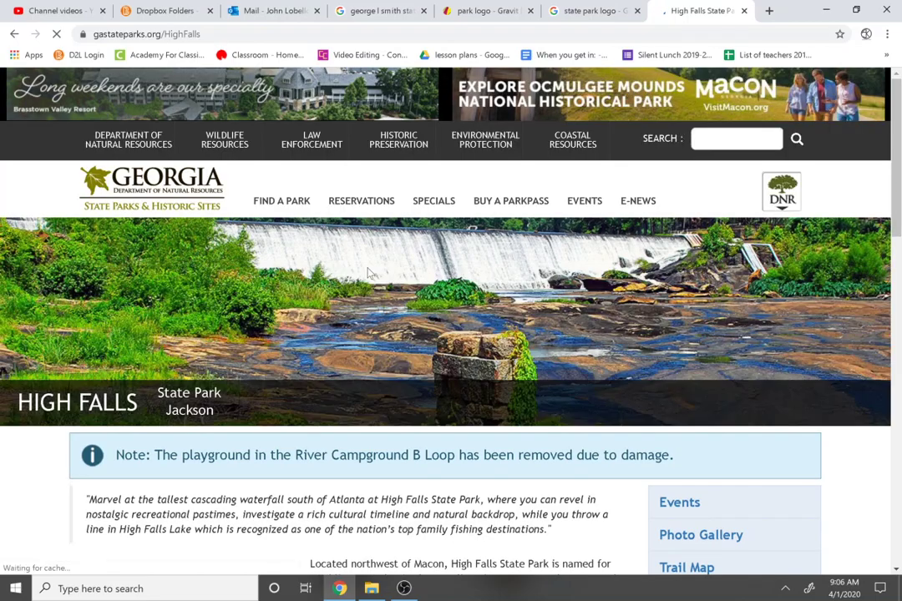
scroll(464, 281, down, 11)
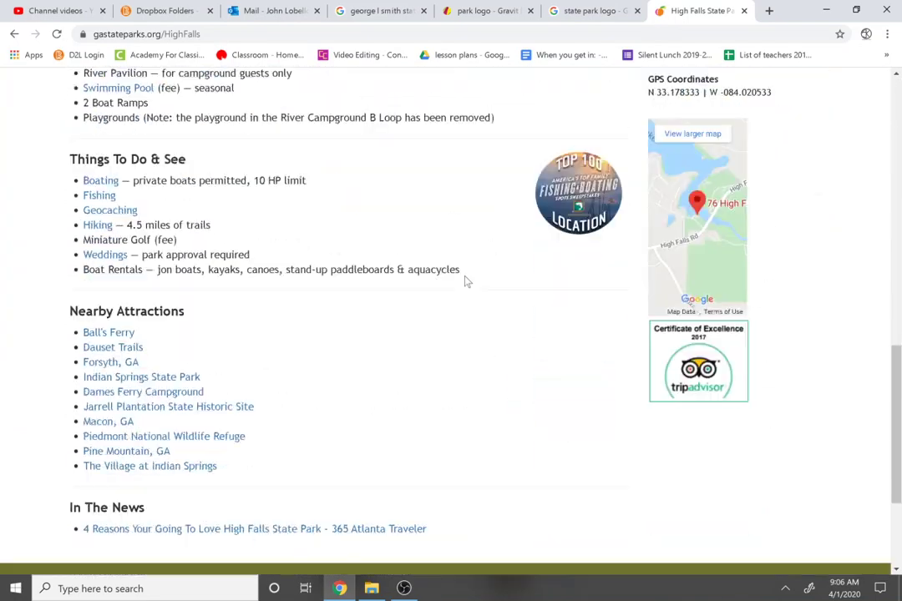
scroll(465, 285, up, 6)
scroll(464, 285, up, 5)
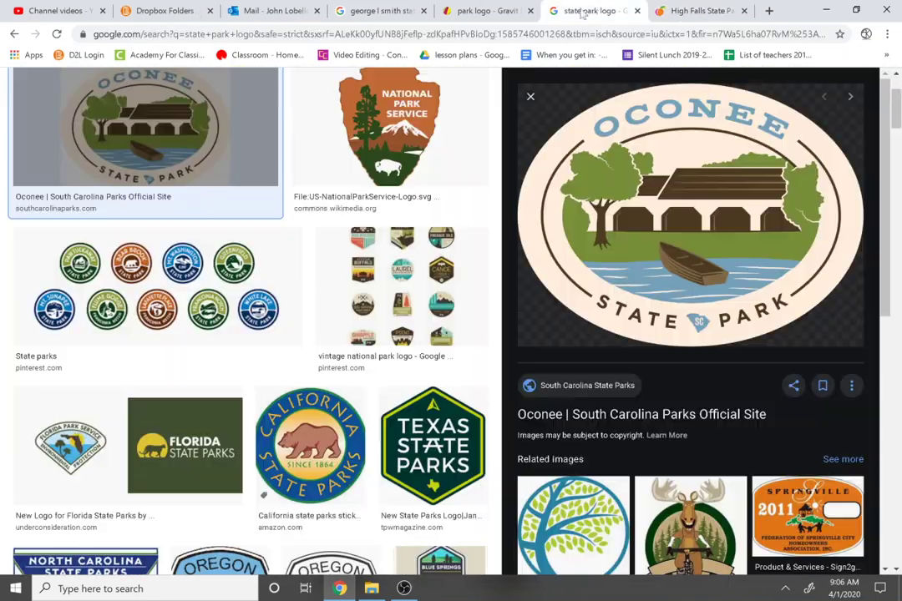
click(561, 8)
key(ctrl+Tab)
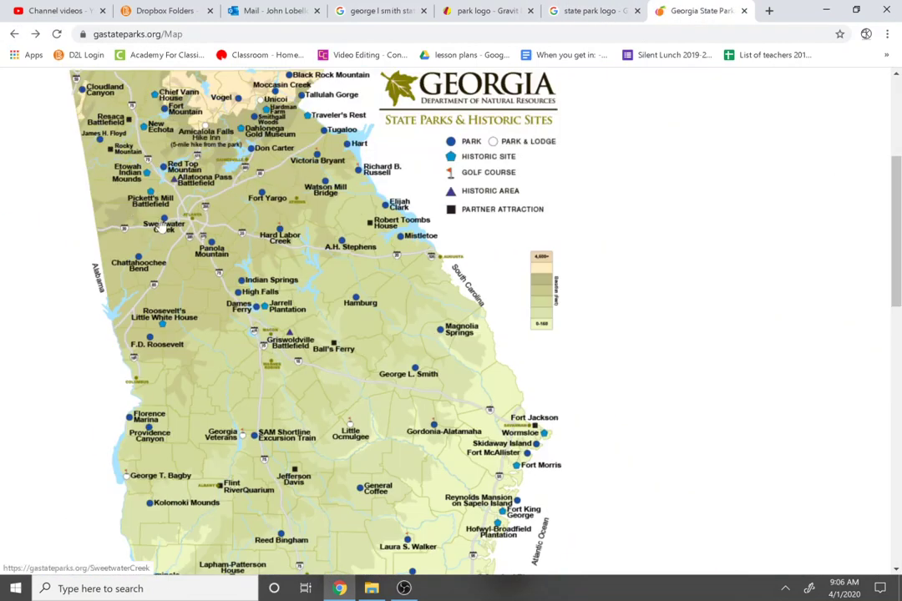
Step: View the Sweetwater Creek page from the map and look over the parks across the southern half of Georgia
click(163, 247)
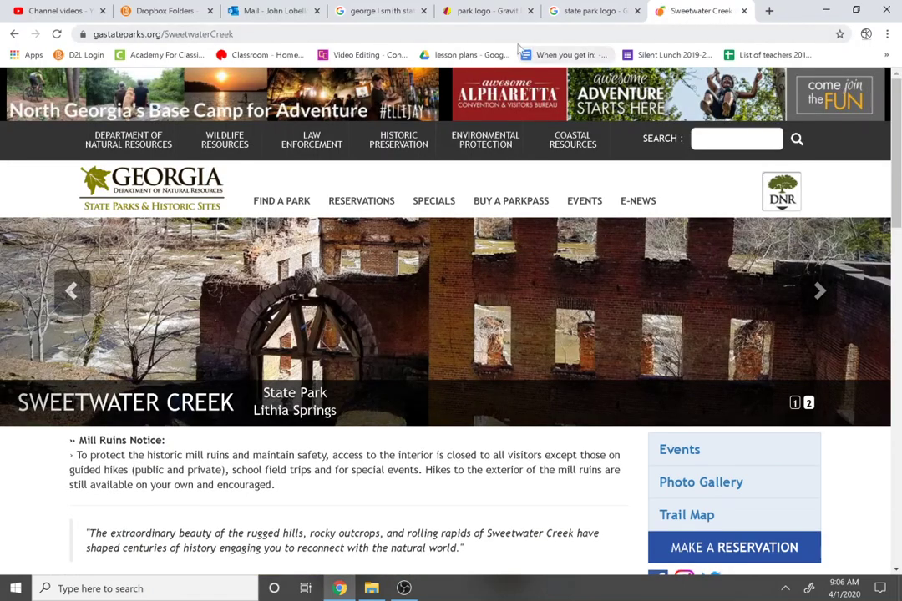
click(15, 33)
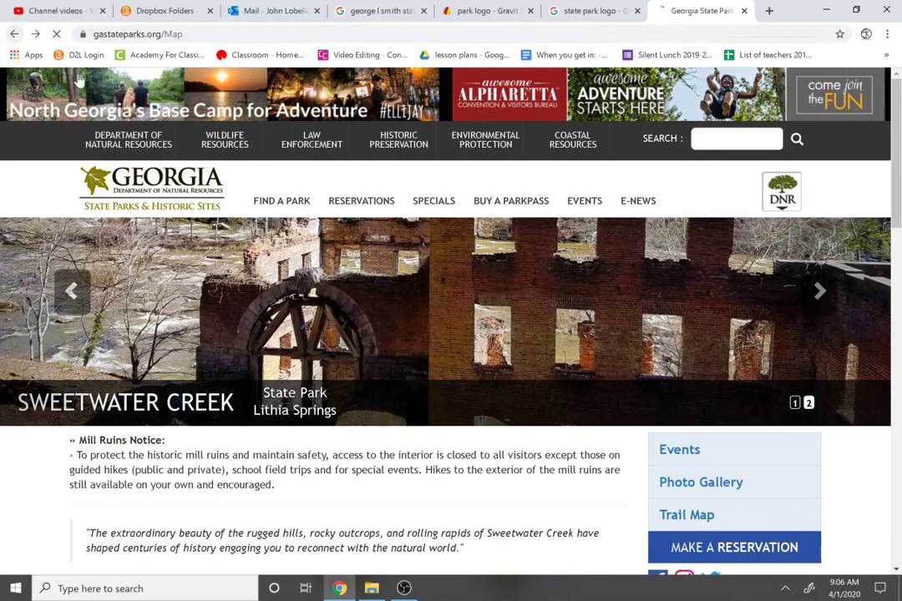
scroll(438, 310, down, 3)
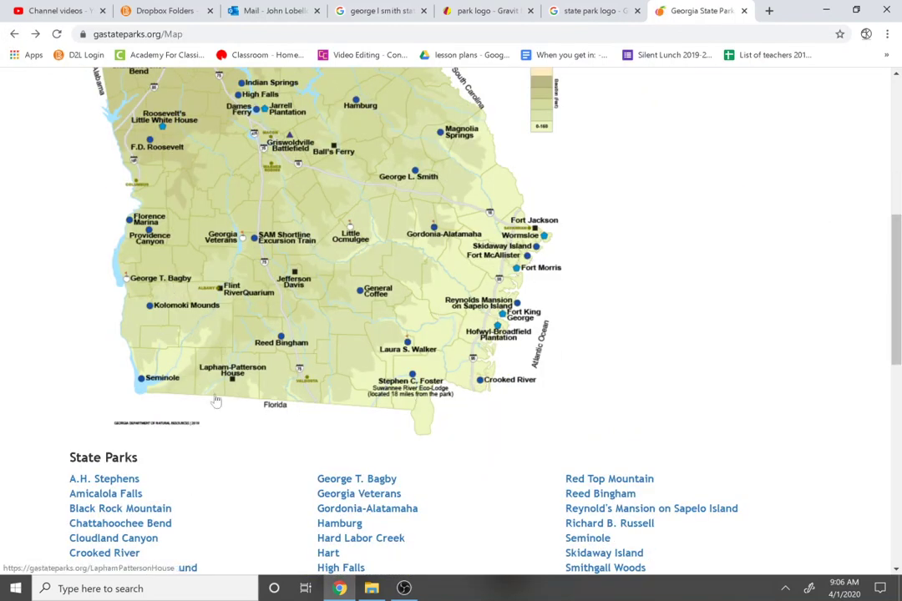
scroll(490, 361, up, 3)
scroll(401, 371, down, 3)
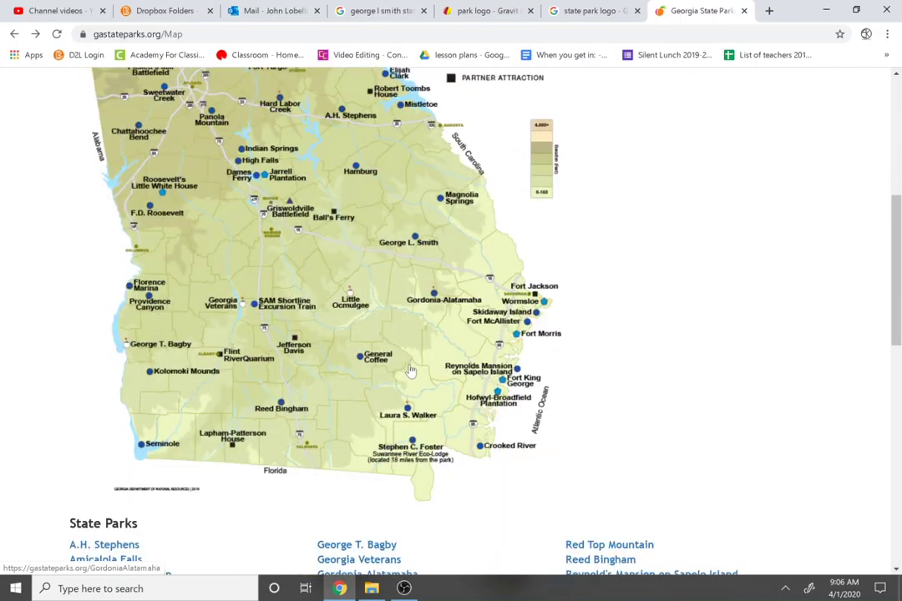
scroll(350, 379, up, 1)
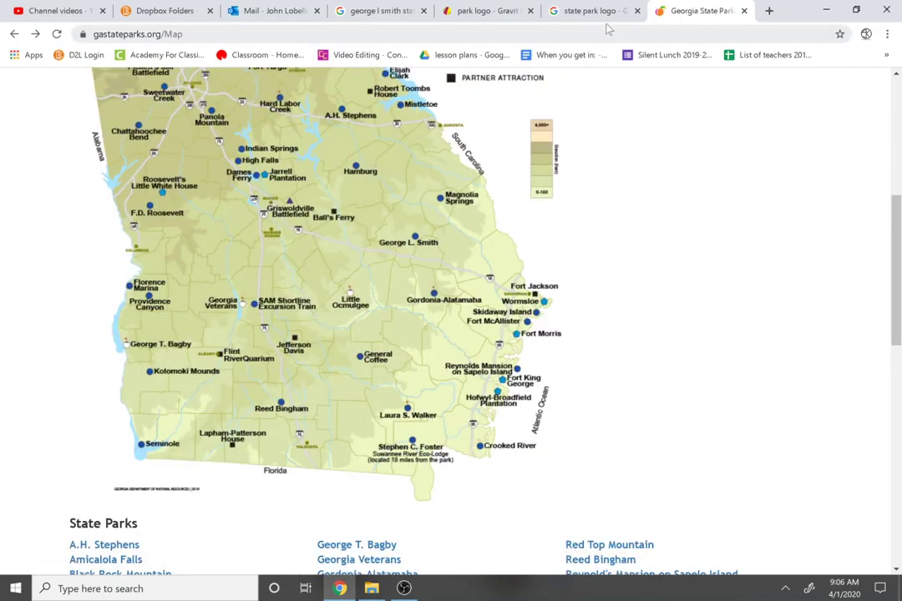
Step: Review the Oconee State Park logo example and the George L. Smith State Park reference photos
click(584, 11)
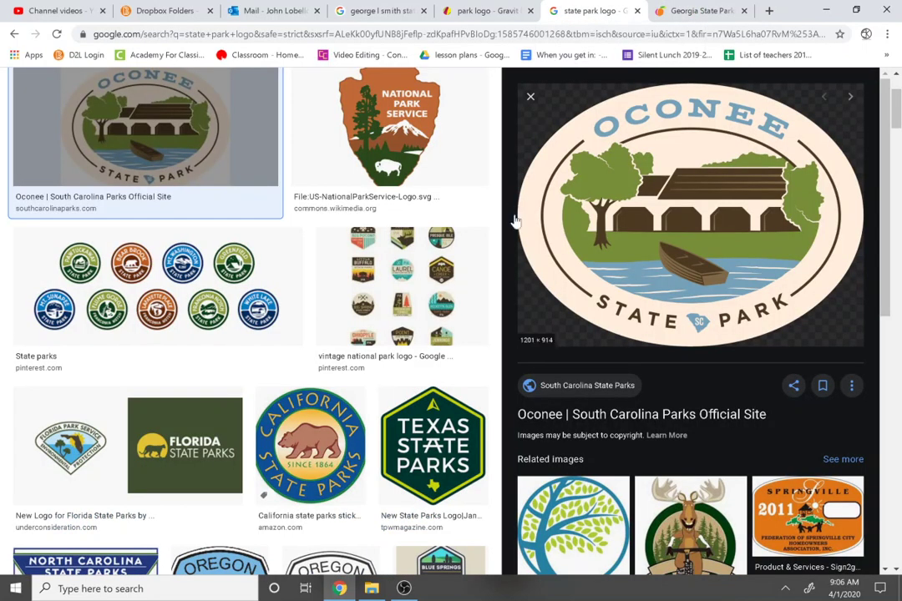
key(ctrl+shift+Tab)
key(ctrl+shift+Tab)
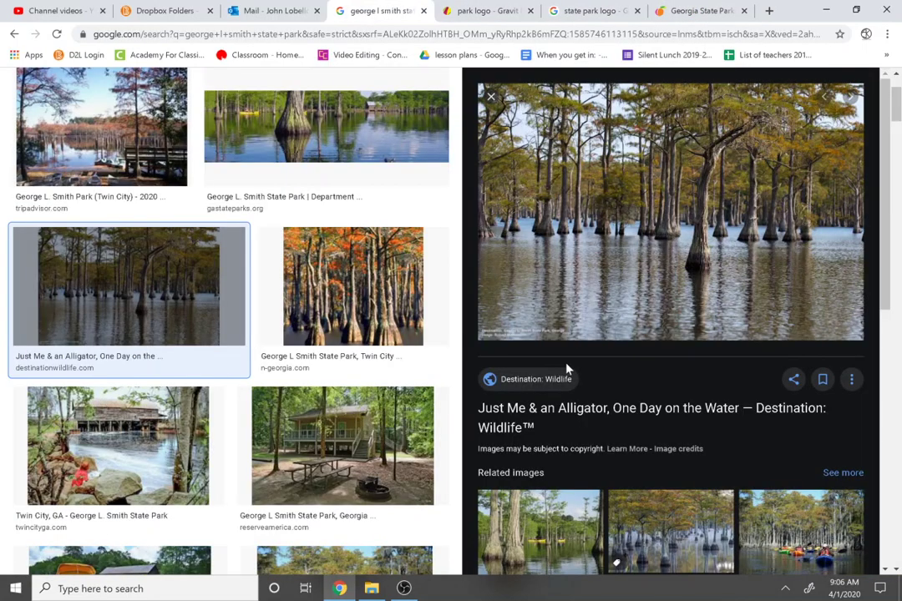
scroll(566, 368, up, 3)
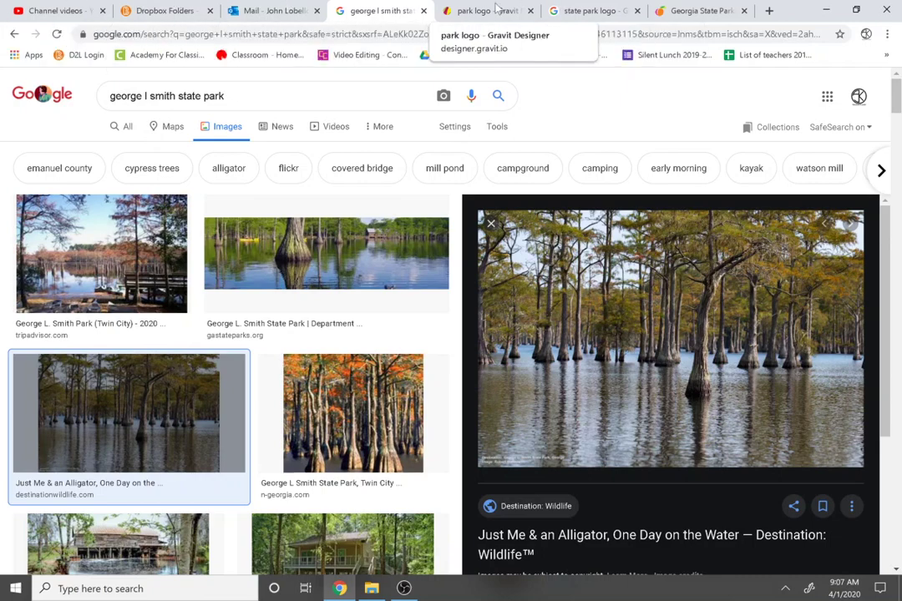
Step: Switch to Gravit Designer and draw a horizontal ellipse about 1013 by 650 px on the empty canvas
click(488, 11)
click(249, 104)
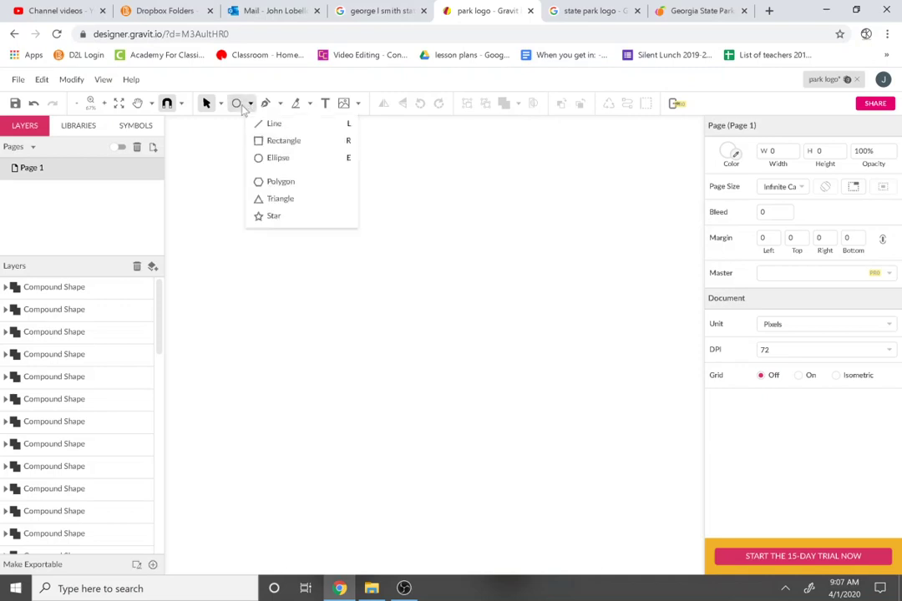
click(269, 155)
mouse_move(201, 212)
mouse_down()
mouse_move(573, 472)
mouse_move(646, 497)
mouse_up()
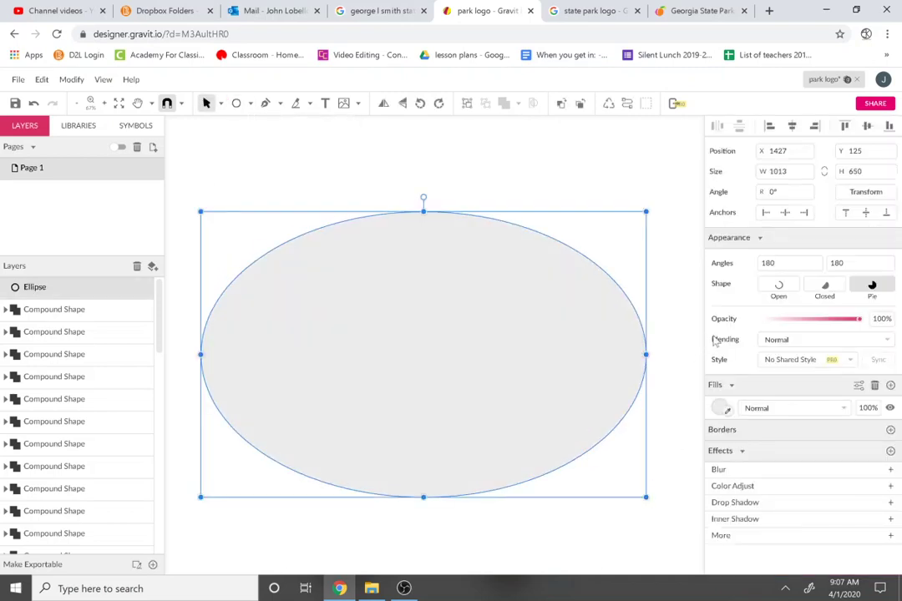
Step: Resize the ellipse to 600 px wide and 400 px high
click(776, 172)
text(600)
key(Tab)
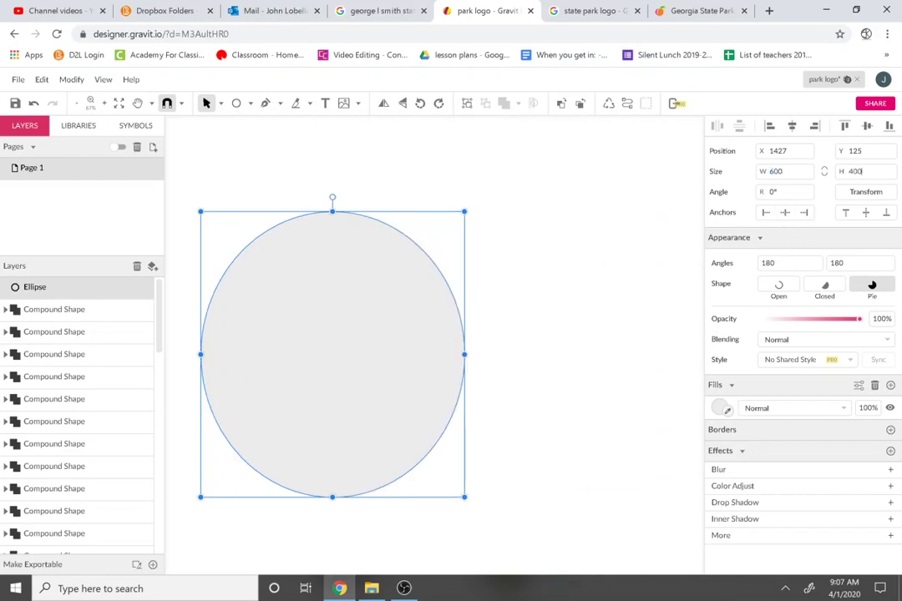
key(Return)
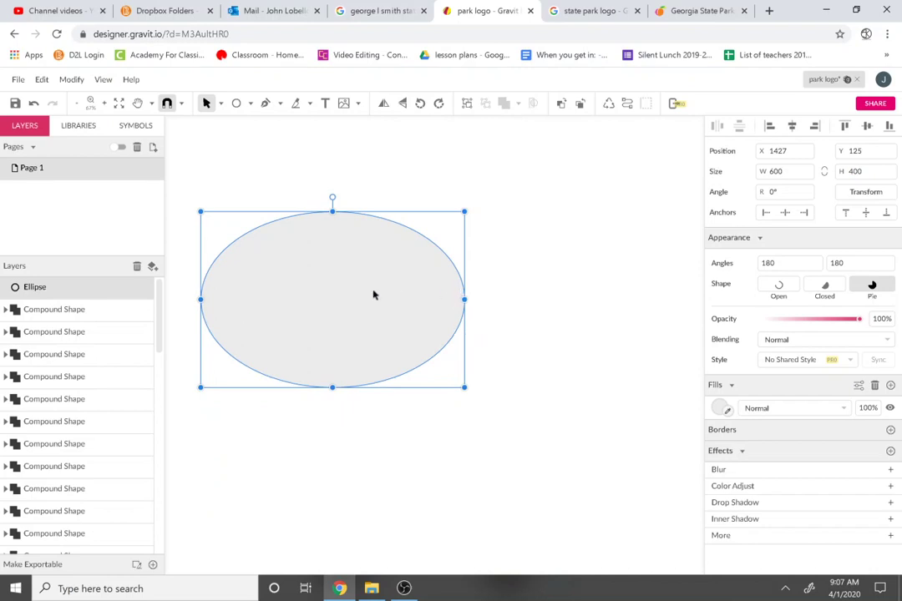
Step: Add the text "GEORGE L SMITH STATE PARK" along the outside of the ellipse's upper edge
scroll(373, 294, up, 2)
drag(362, 319, 441, 360)
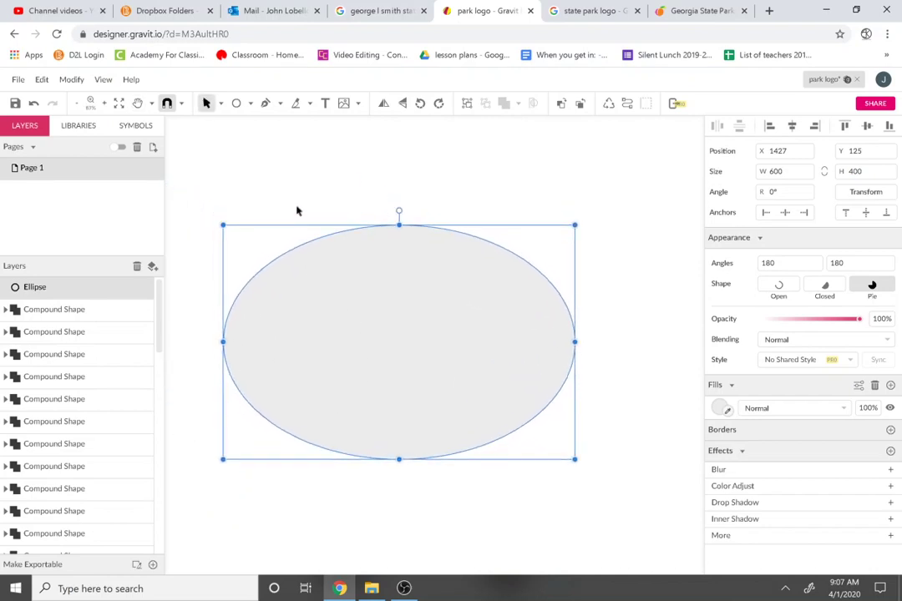
click(325, 102)
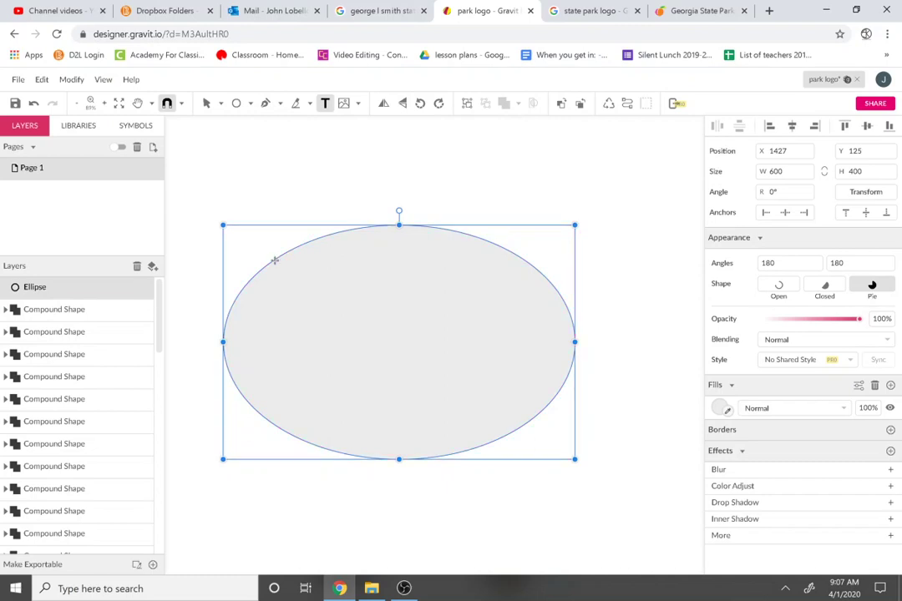
click(627, 411)
text(geo)
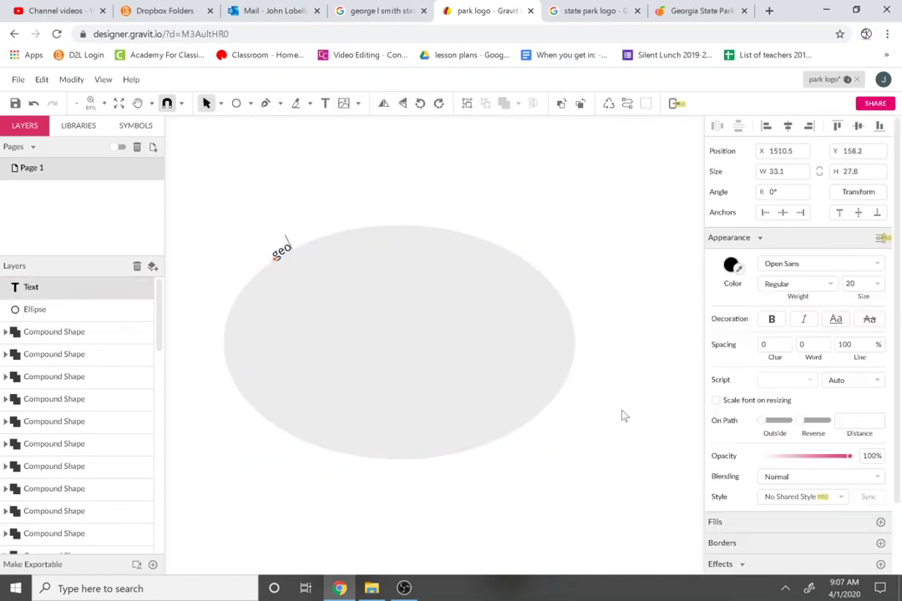
key(BackSpace)
key(BackSpace)
key(BackSpace)
text(GEORG)
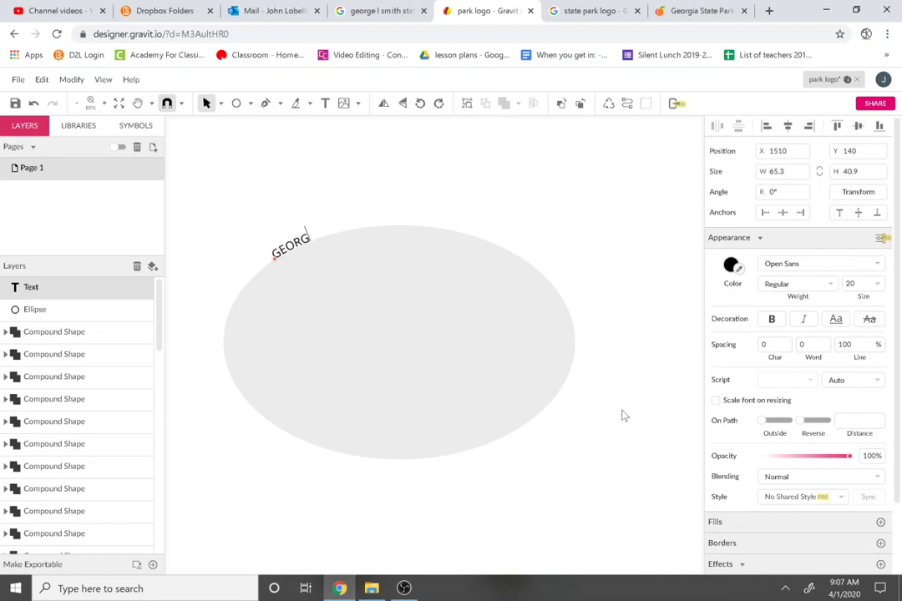
text(E L SMIT STAT)
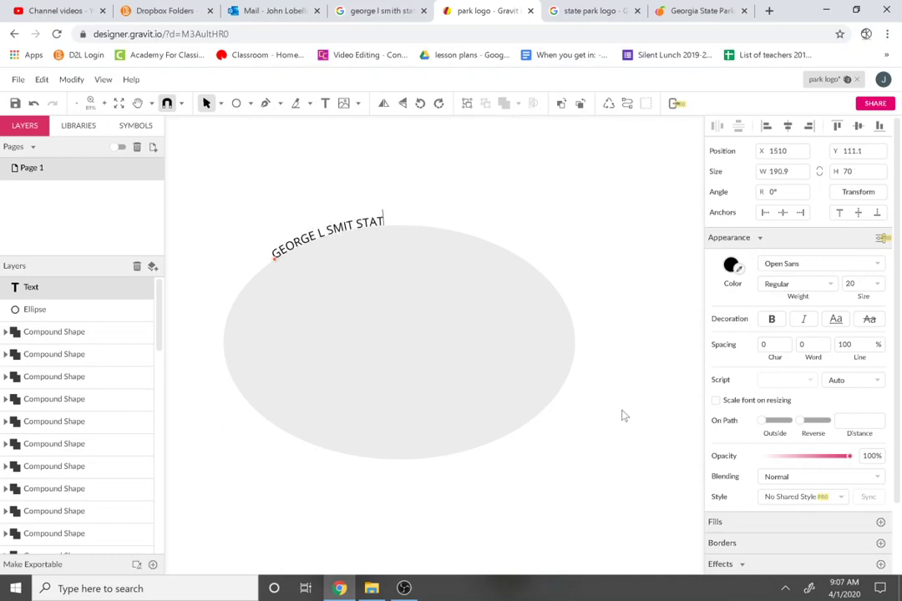
text(E PARK)
click(351, 227)
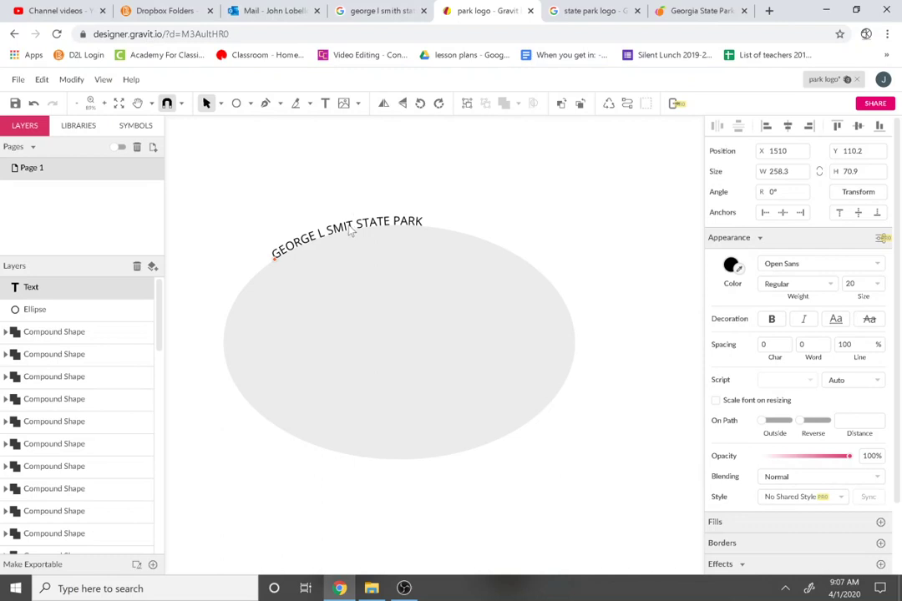
text(H)
Step: Set the curved text to Miltonian Tattoo at size 36 and slide it along the ellipse so it arches over the top
key(ctrl+a)
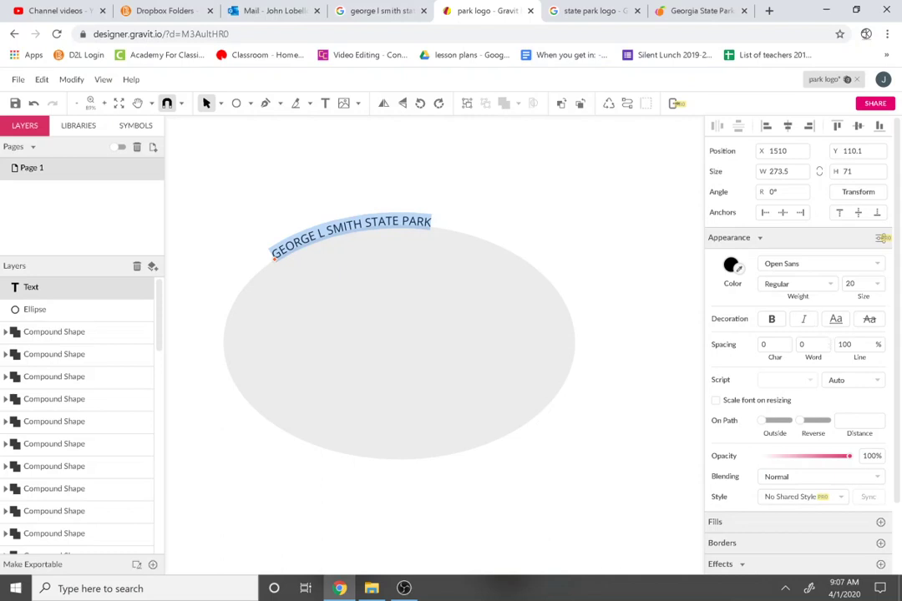
click(869, 265)
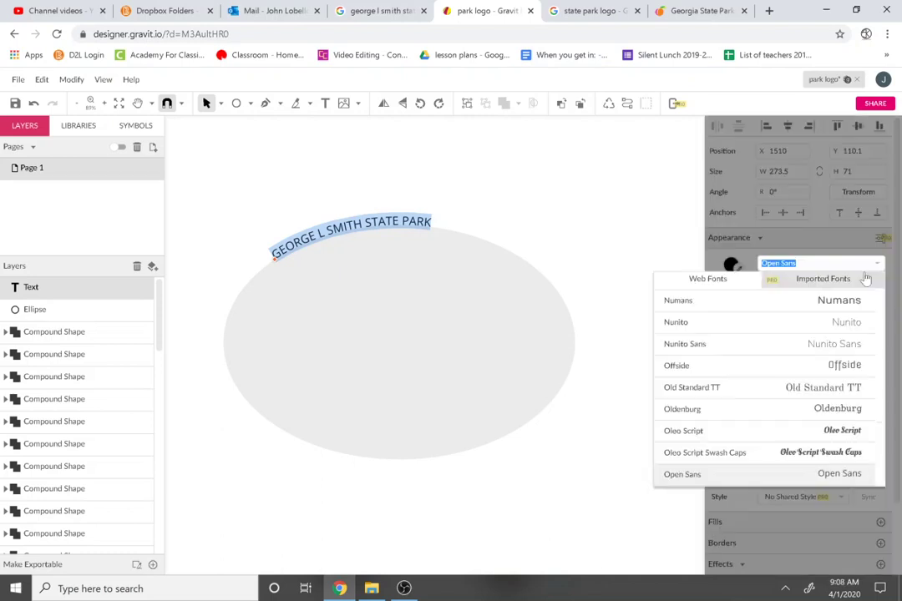
scroll(803, 422, down, 3)
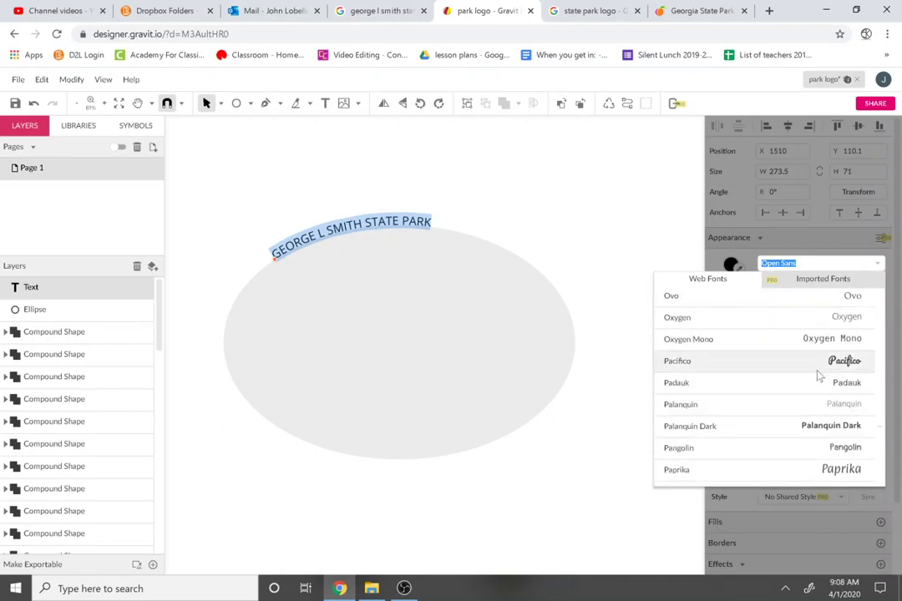
scroll(814, 384, down, 1)
scroll(805, 380, up, 10)
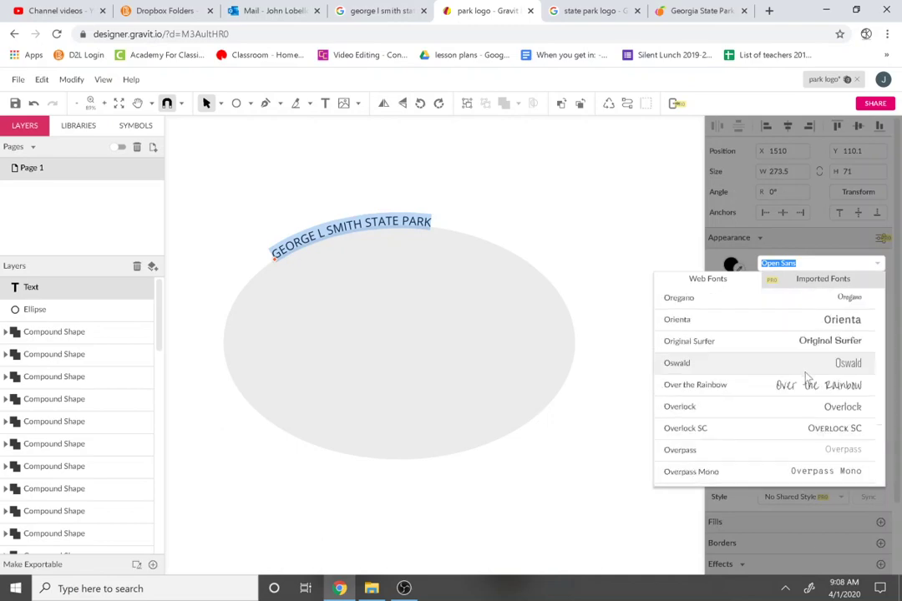
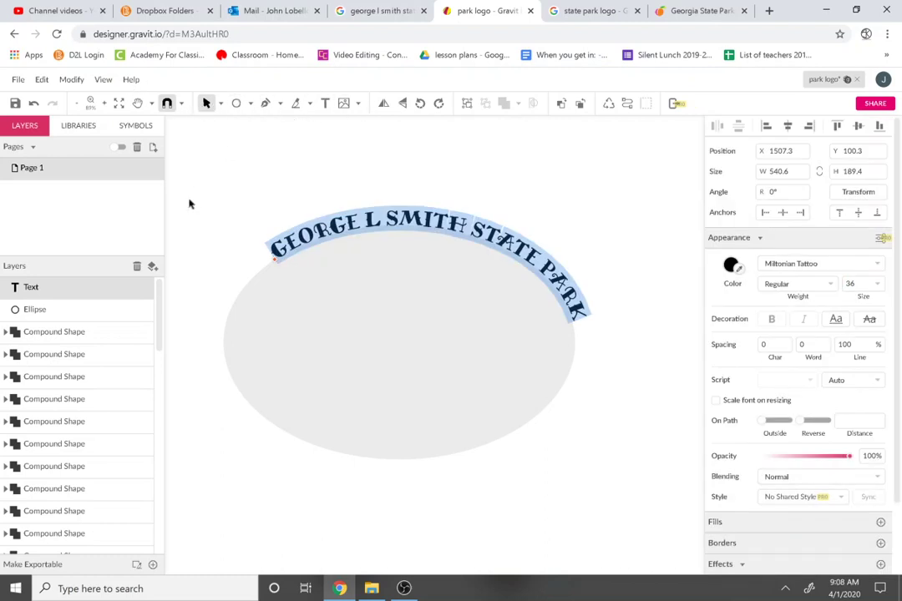
drag(274, 254, 254, 285)
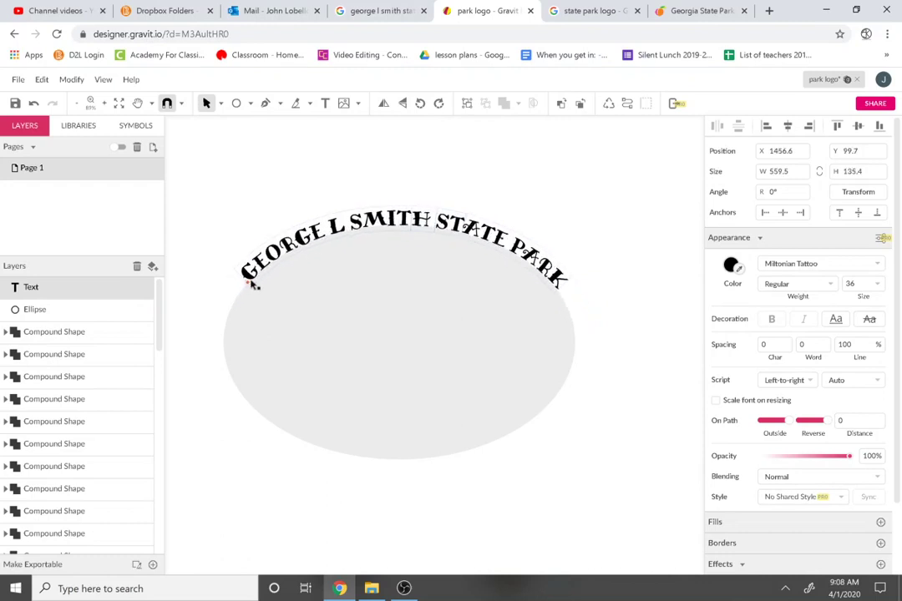
Step: Try converting the arched park name to a path, and undo the conversion
click(70, 80)
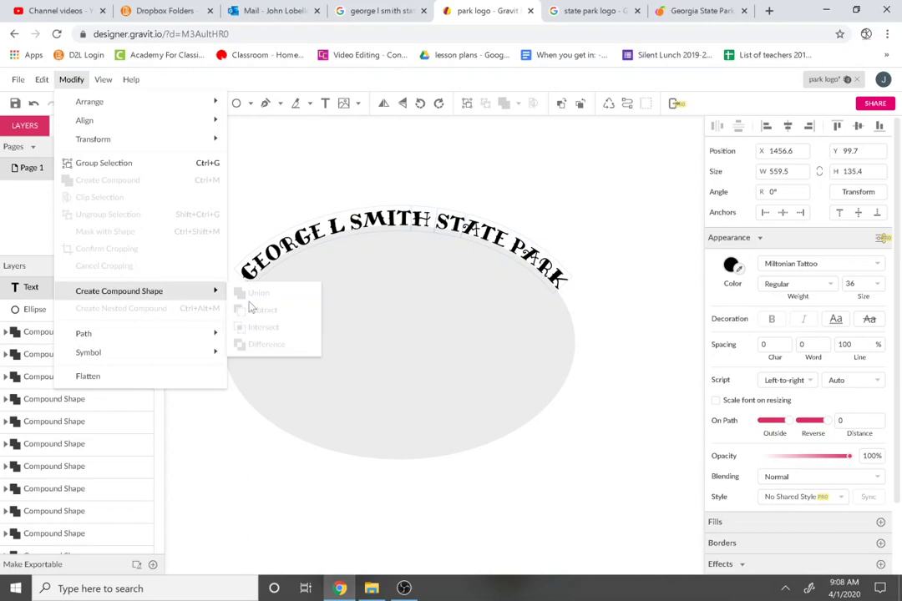
mouse_move(137, 333)
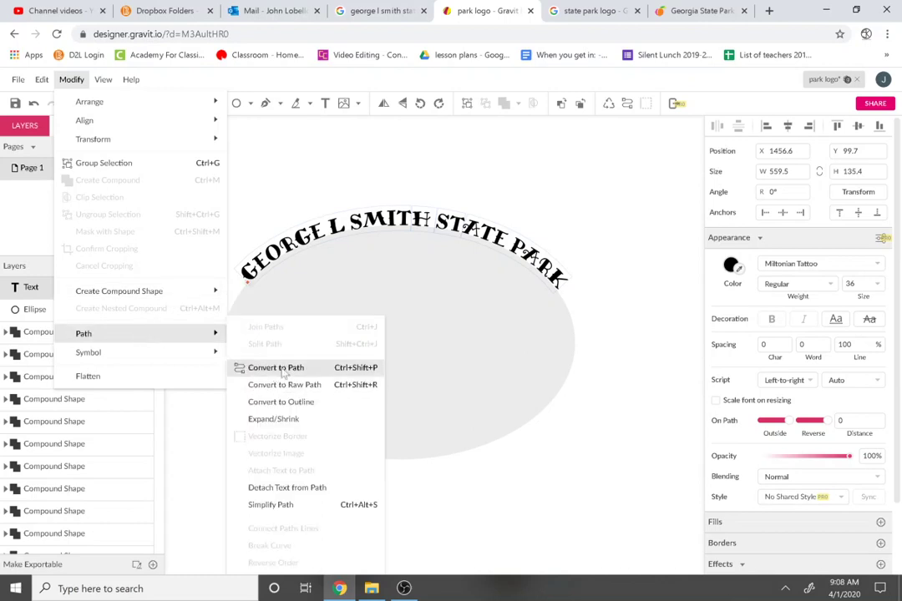
click(260, 368)
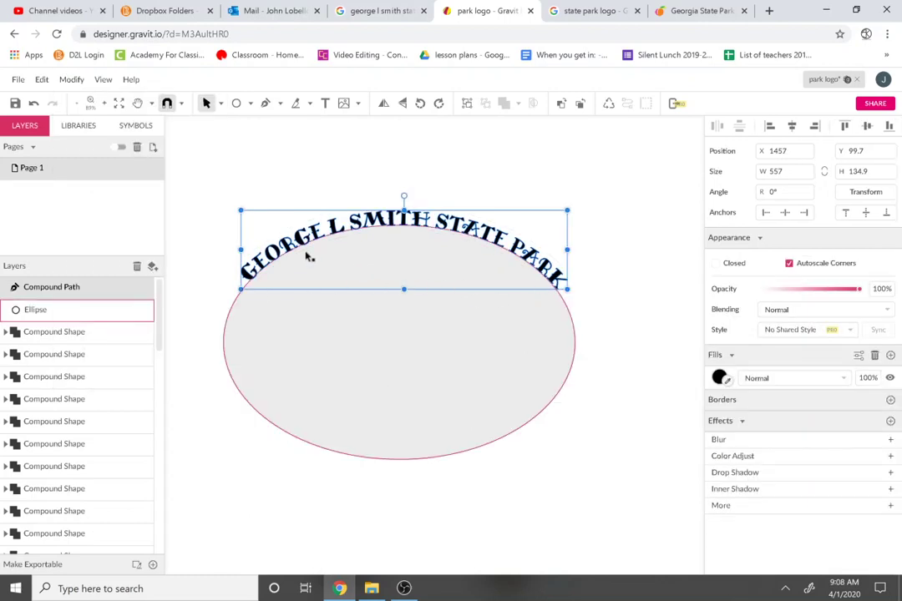
key(ctrl+z)
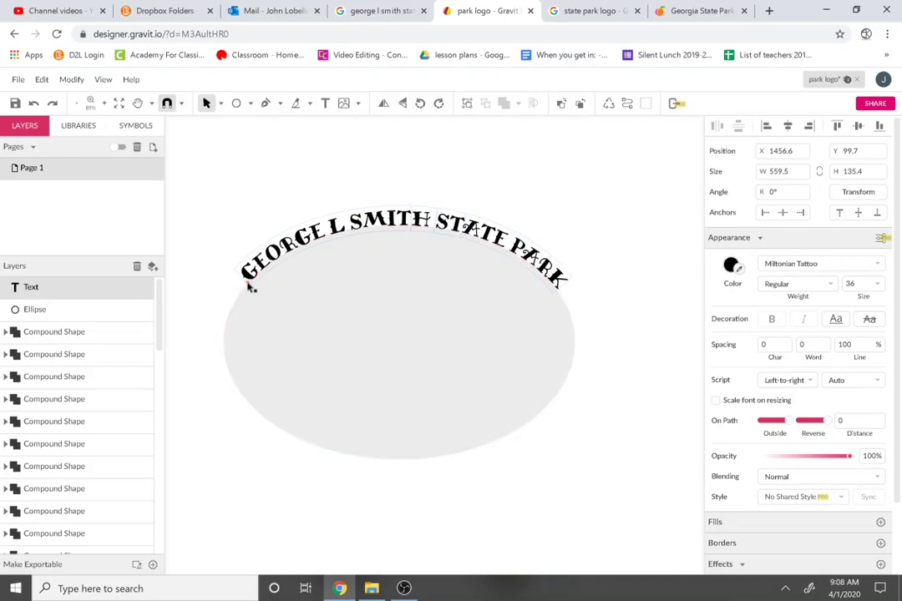
Step: Slide the arched text slightly further along the ellipse to centre it and convert it to a path
drag(243, 287, 236, 305)
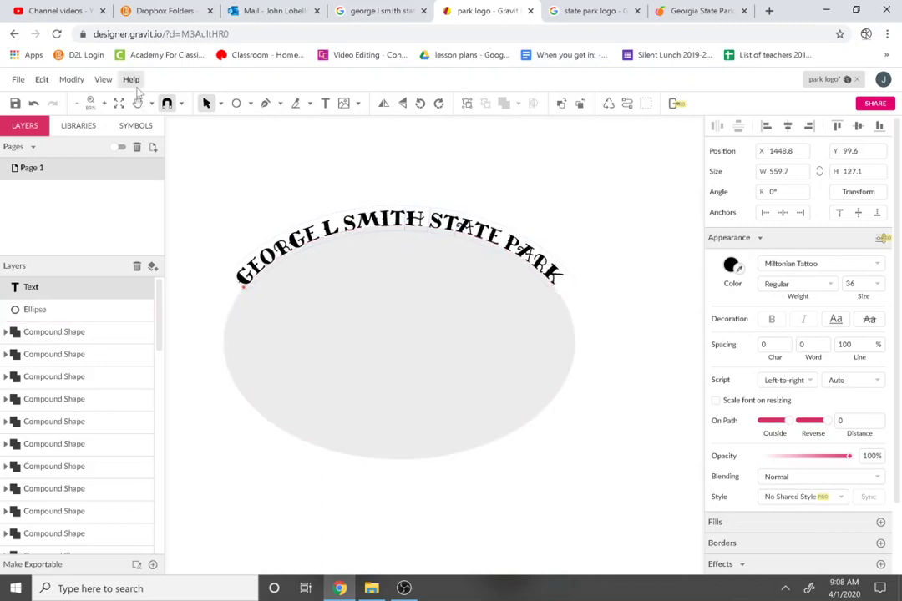
click(70, 80)
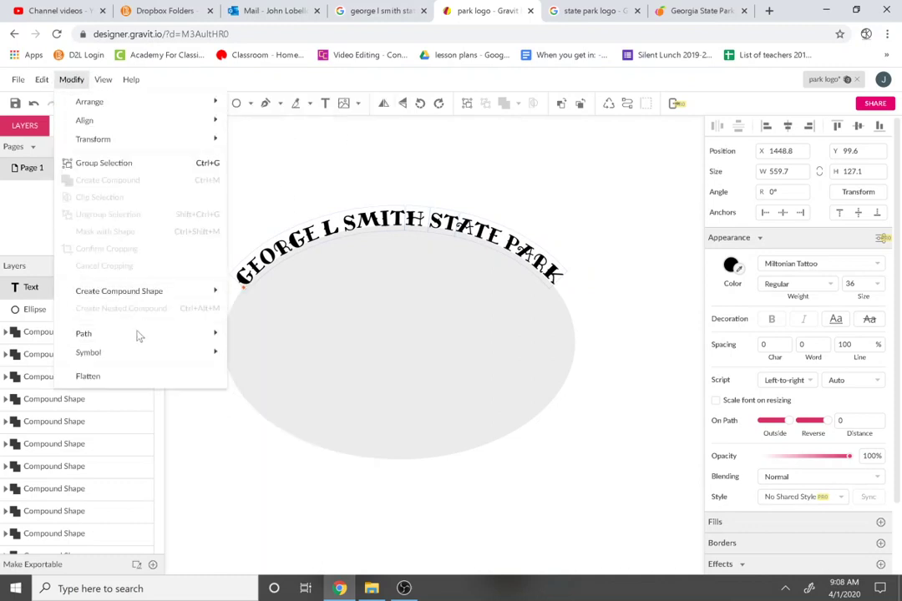
click(264, 362)
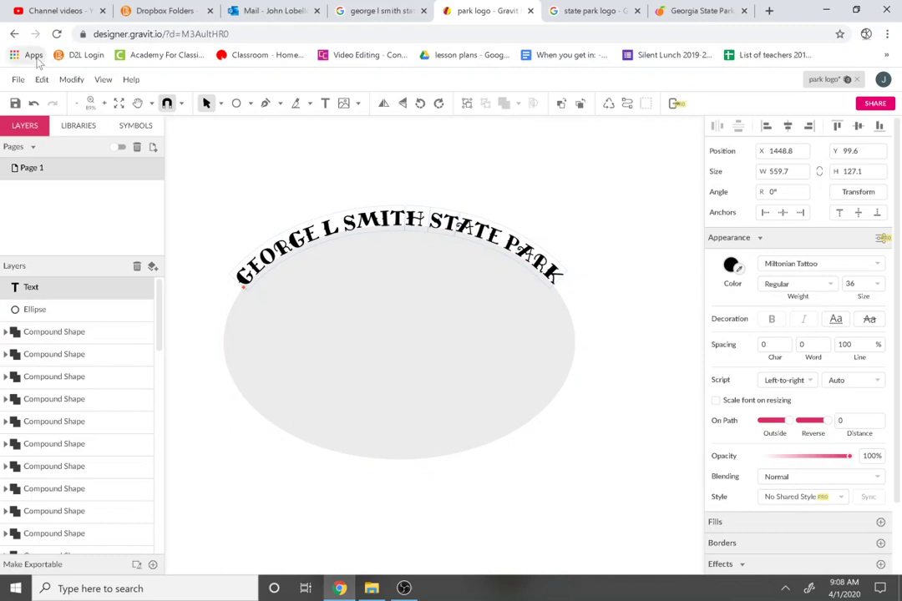
click(71, 80)
mouse_move(192, 333)
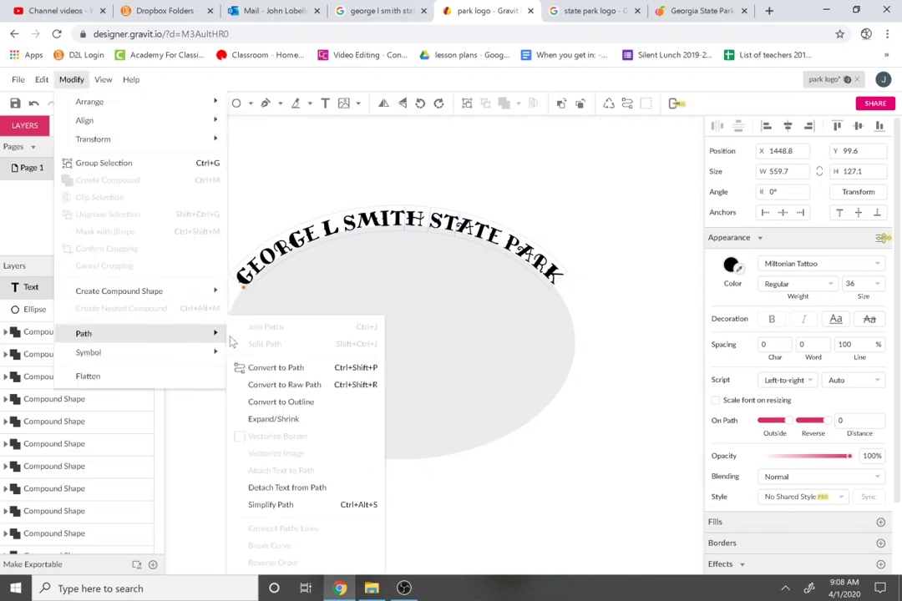
click(271, 368)
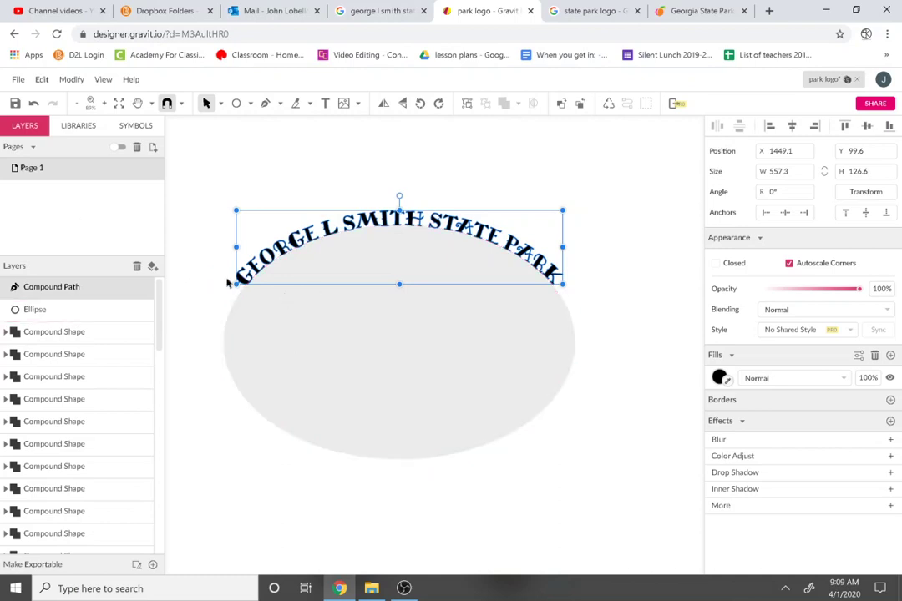
Step: Try offsetting the ellipse outward to 672 by 472 px behind the lettering, and undo the offset
click(378, 515)
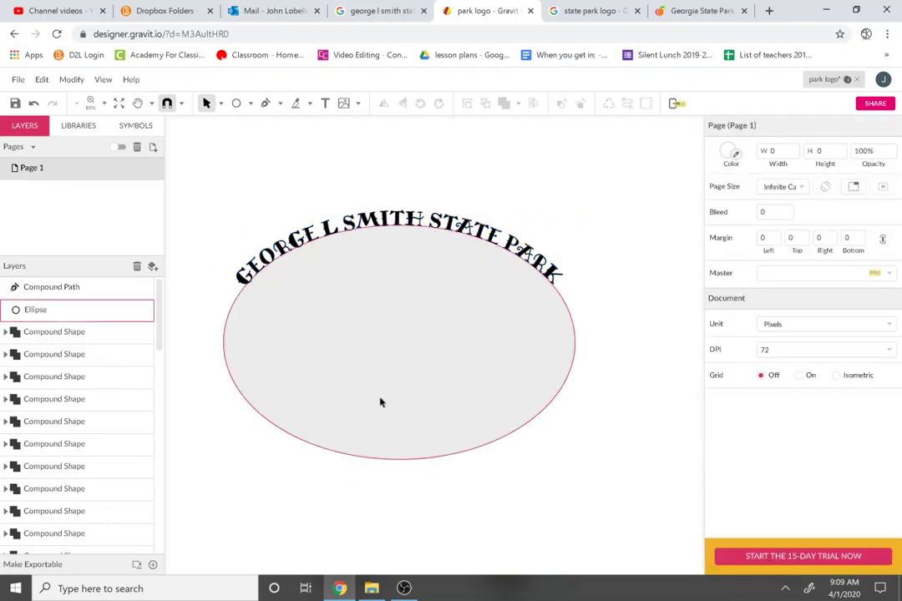
click(380, 402)
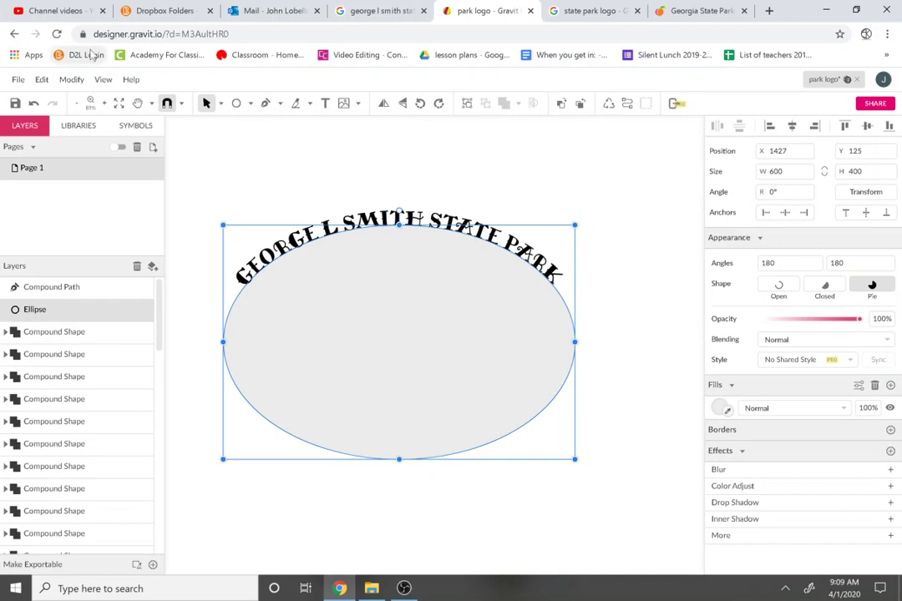
click(40, 79)
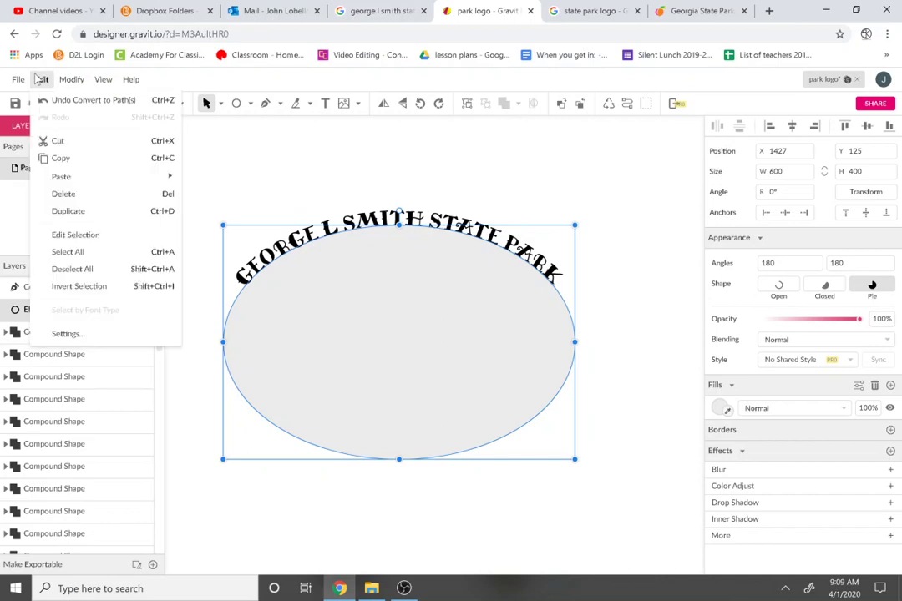
mouse_move(75, 80)
mouse_move(210, 360)
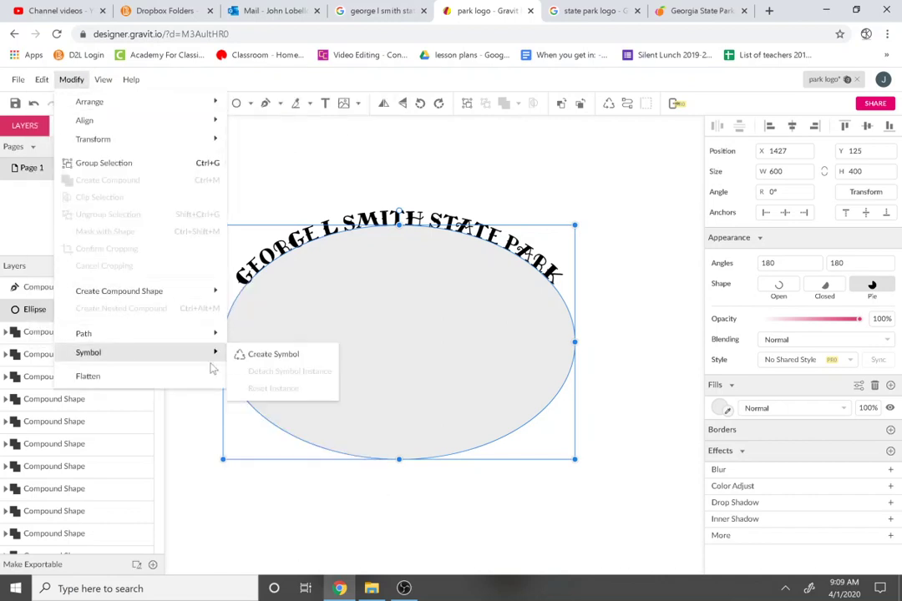
mouse_move(214, 333)
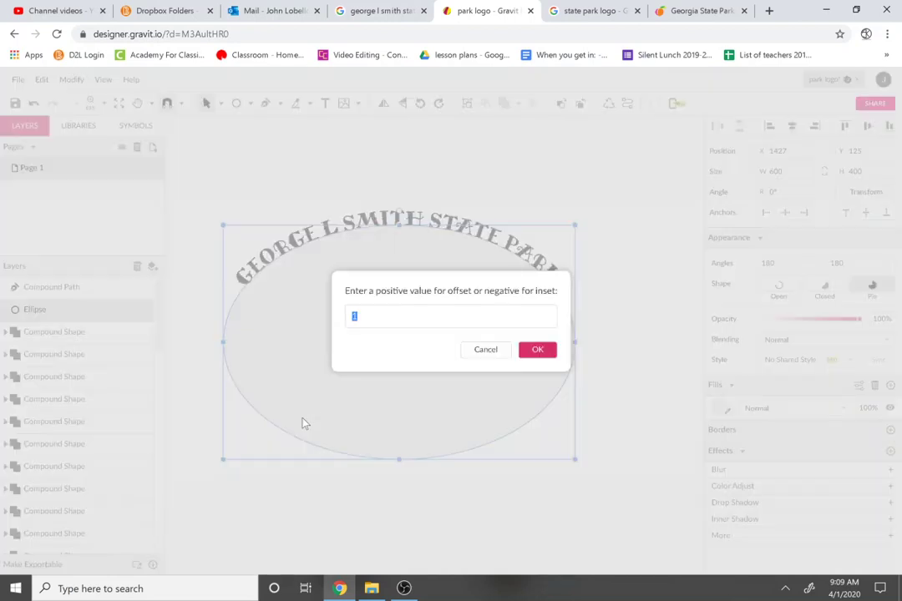
click(302, 423)
click(539, 349)
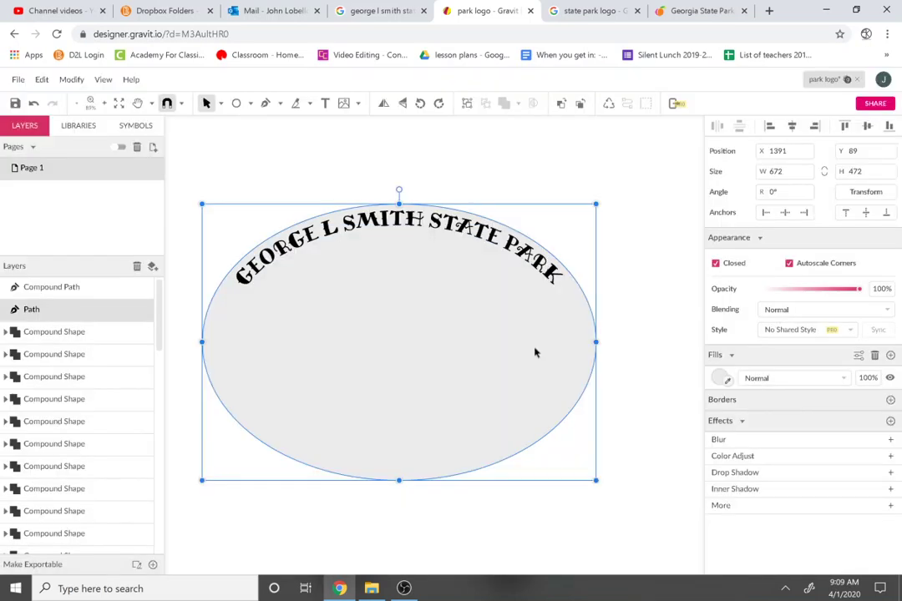
key(ctrl+z)
Step: Undo the park name's path conversion and convert the text to a path again
click(367, 222)
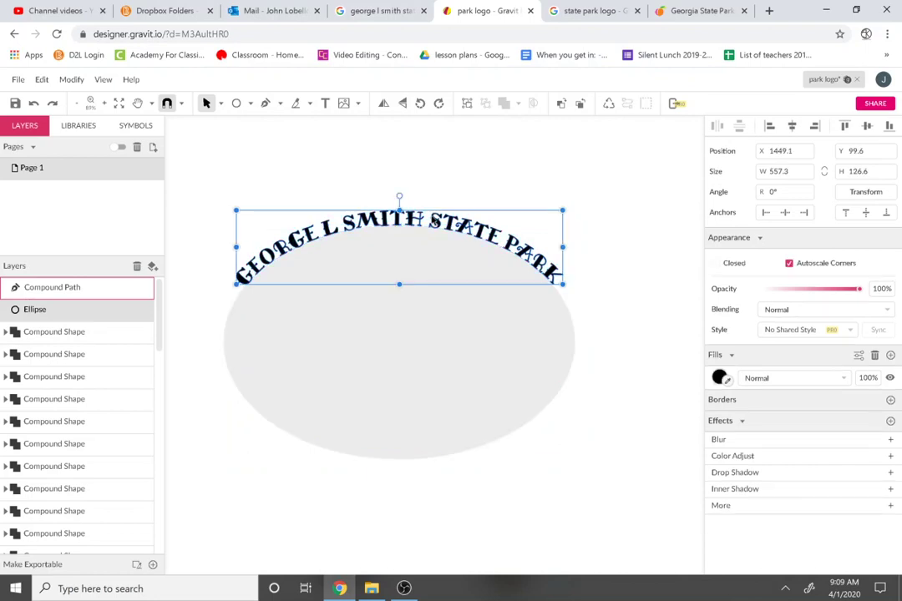
key(ctrl+z)
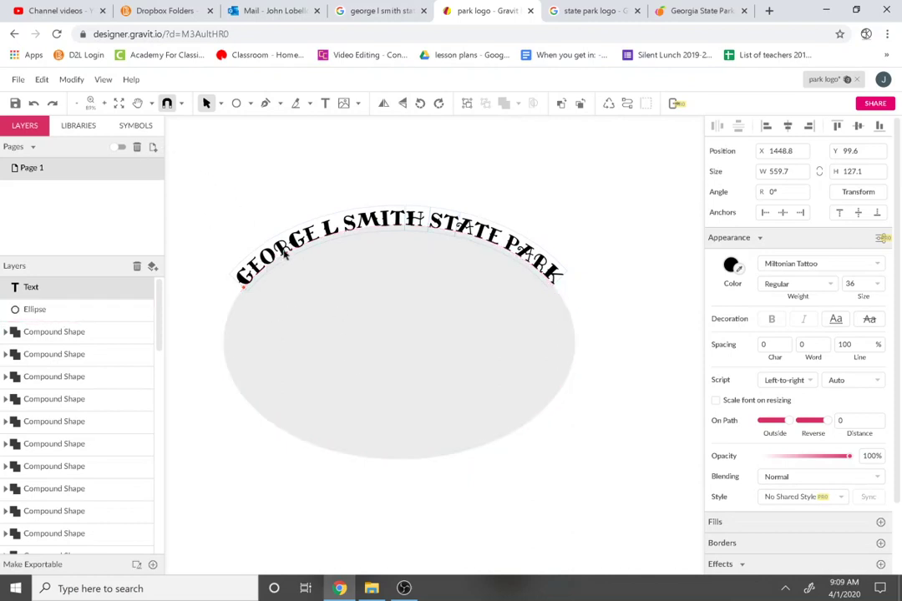
click(71, 79)
click(71, 79)
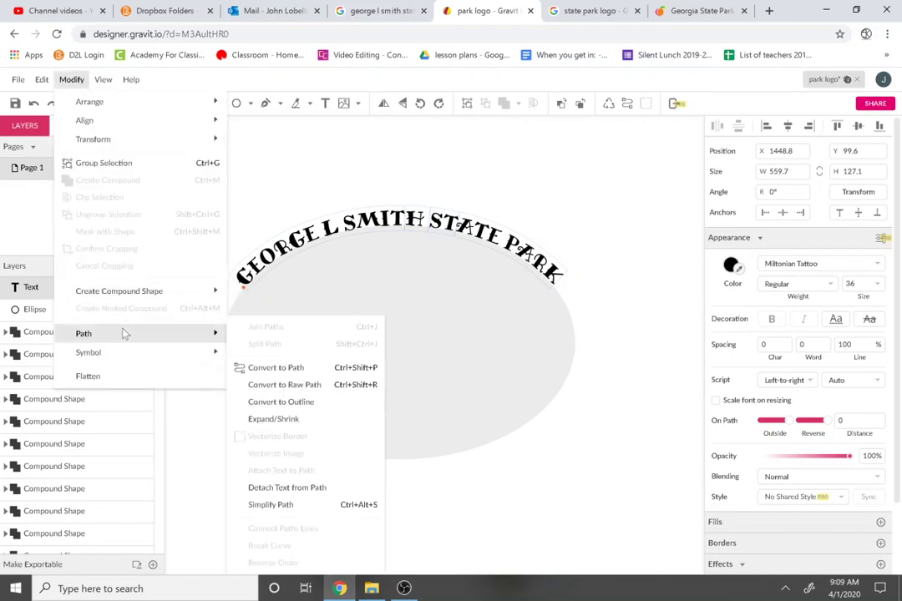
mouse_move(83, 333)
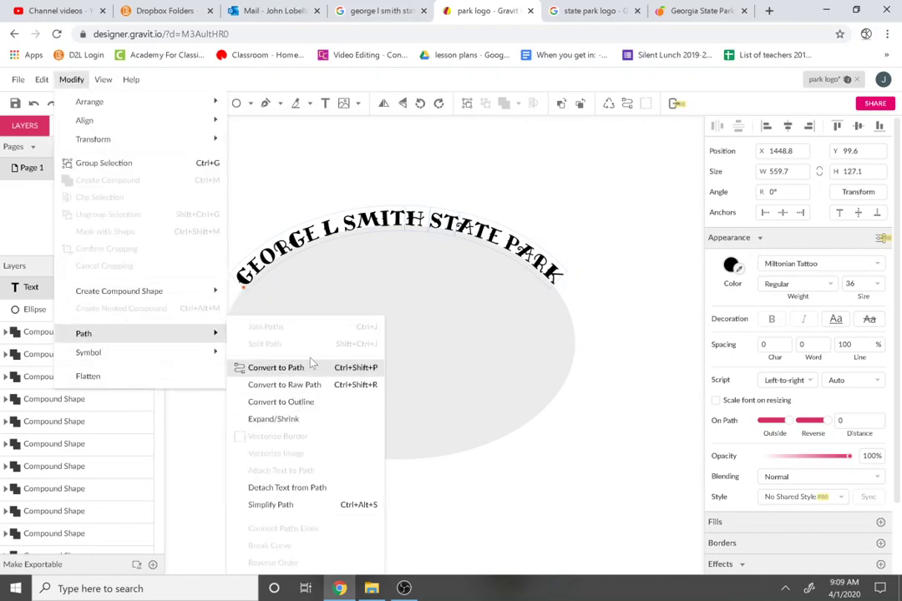
click(279, 367)
Step: Draw a rectangle about 23 by 25 px over the T in SMITH to gauge the letter height, and undo it
scroll(399, 237, up, 2)
scroll(400, 237, up, 2)
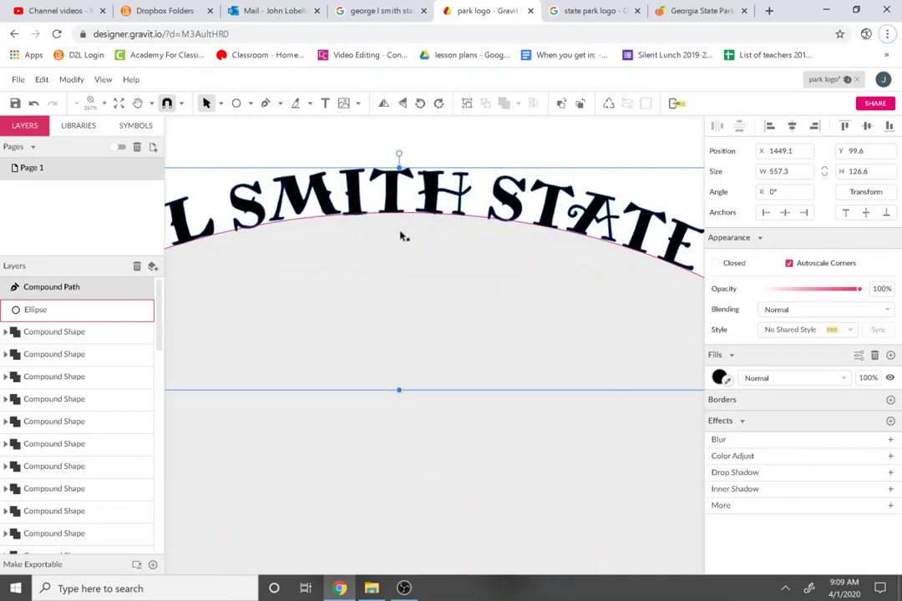
click(247, 103)
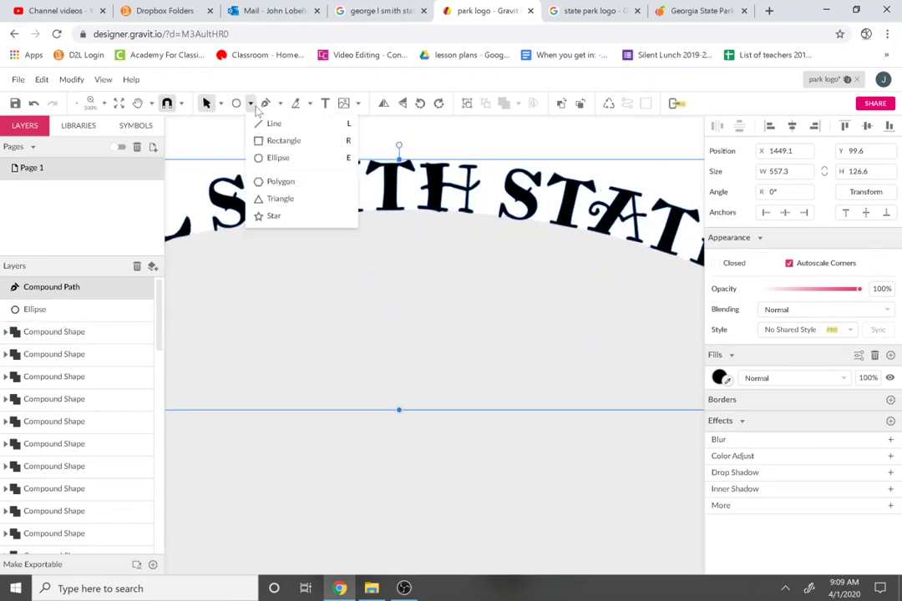
click(257, 141)
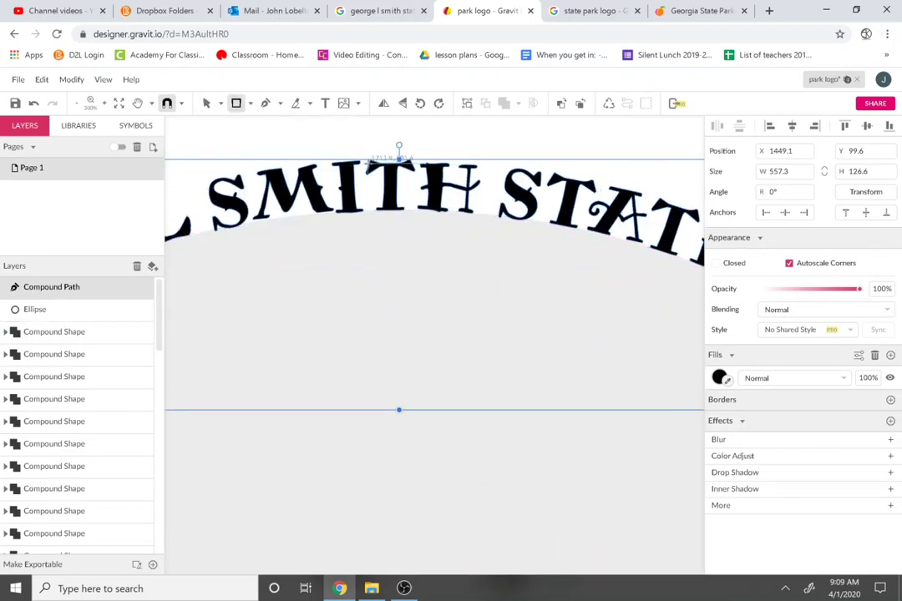
mouse_move(368, 161)
mouse_down()
mouse_move(422, 211)
mouse_move(412, 208)
mouse_up()
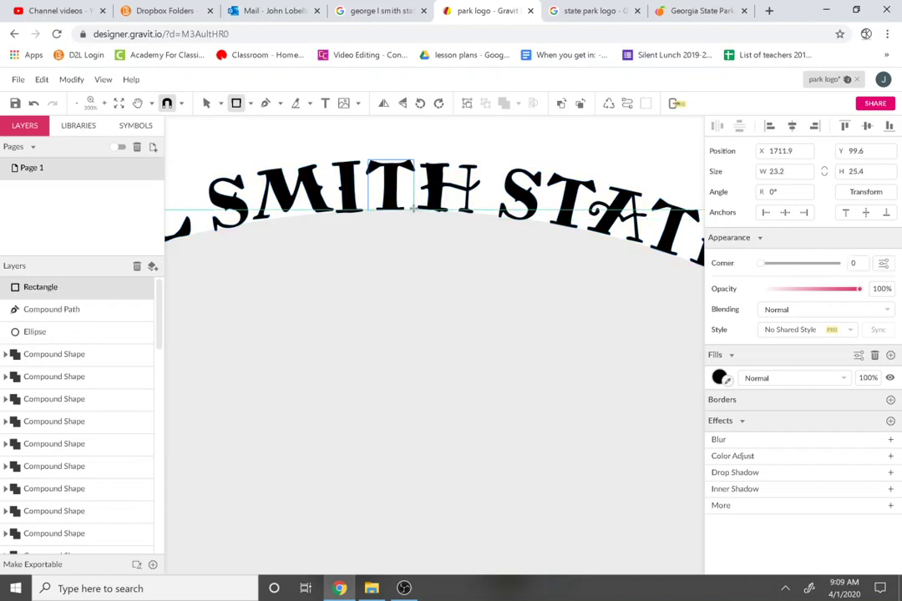
drag(413, 209, 414, 209)
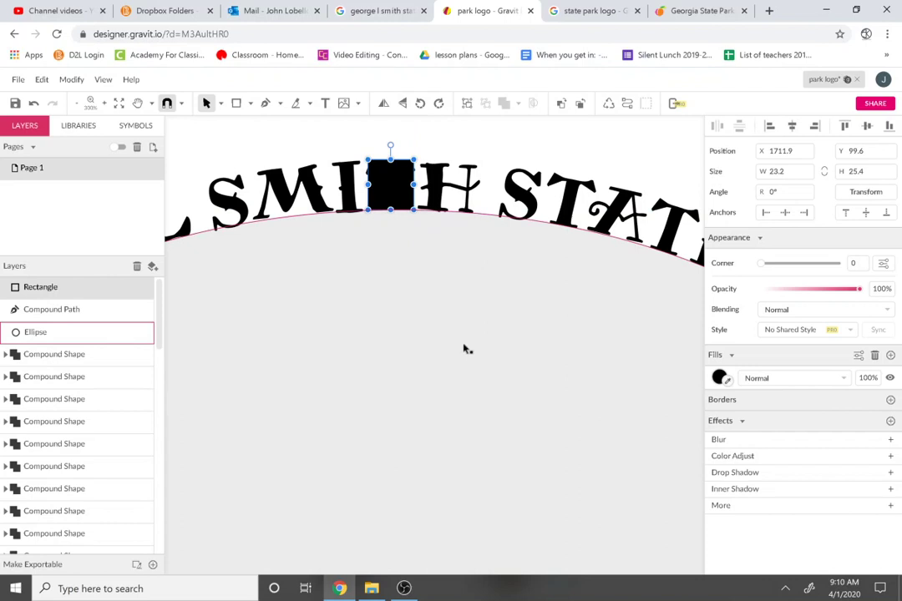
key(ctrl+z)
key(ctrl+z)
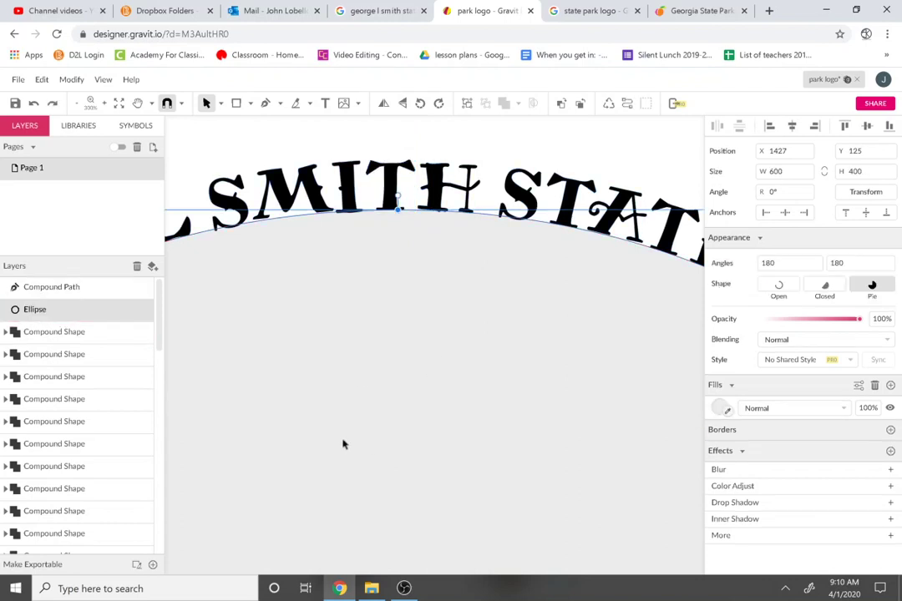
key(ctrl+z)
Step: Offset the ellipse outward by 25 px so it extends behind the arched park name
scroll(231, 258, down, 5)
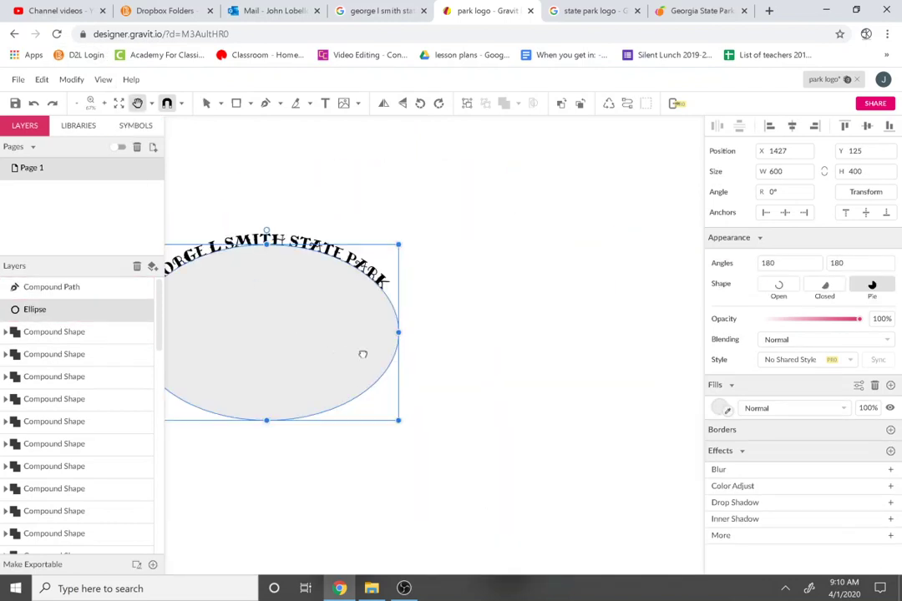
drag(362, 354, 459, 374)
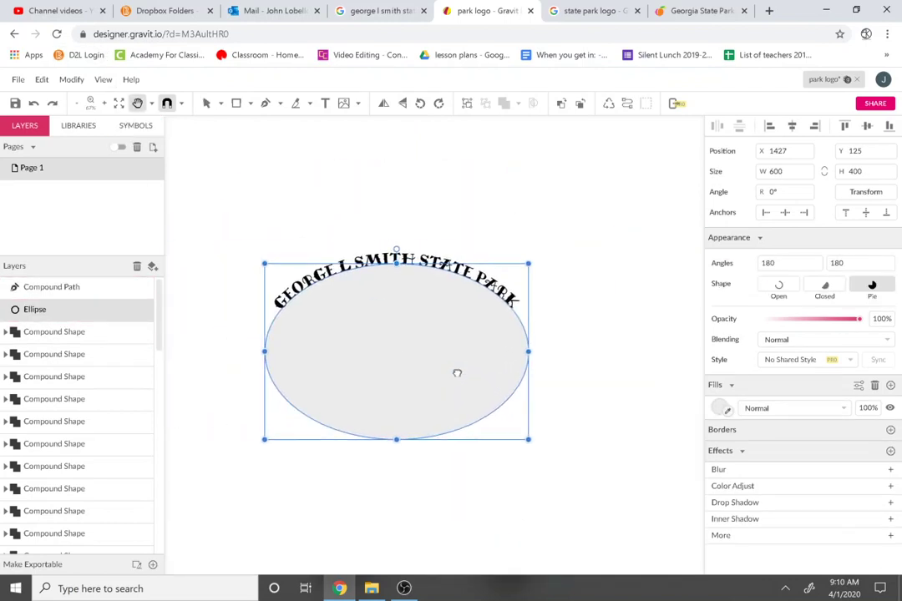
click(72, 80)
mouse_move(121, 338)
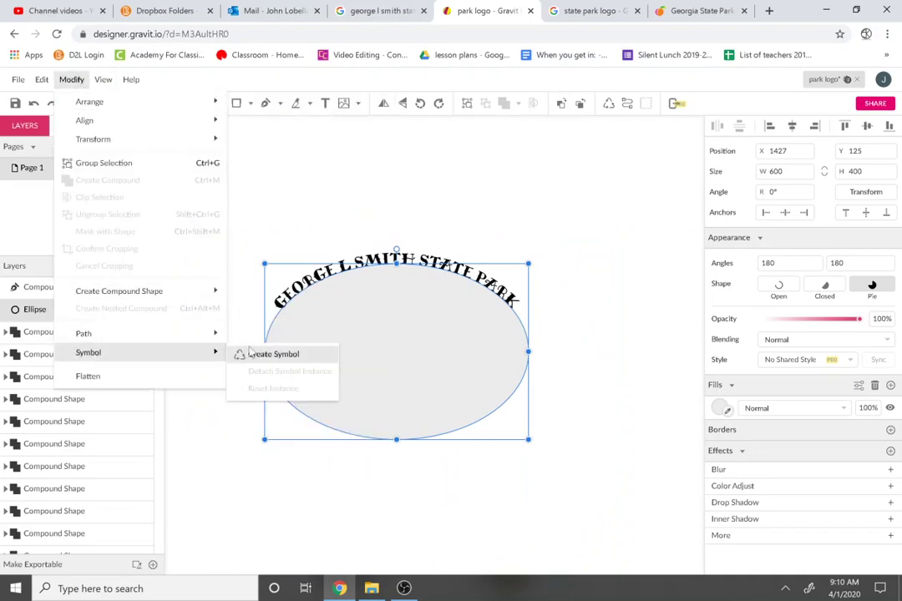
click(276, 418)
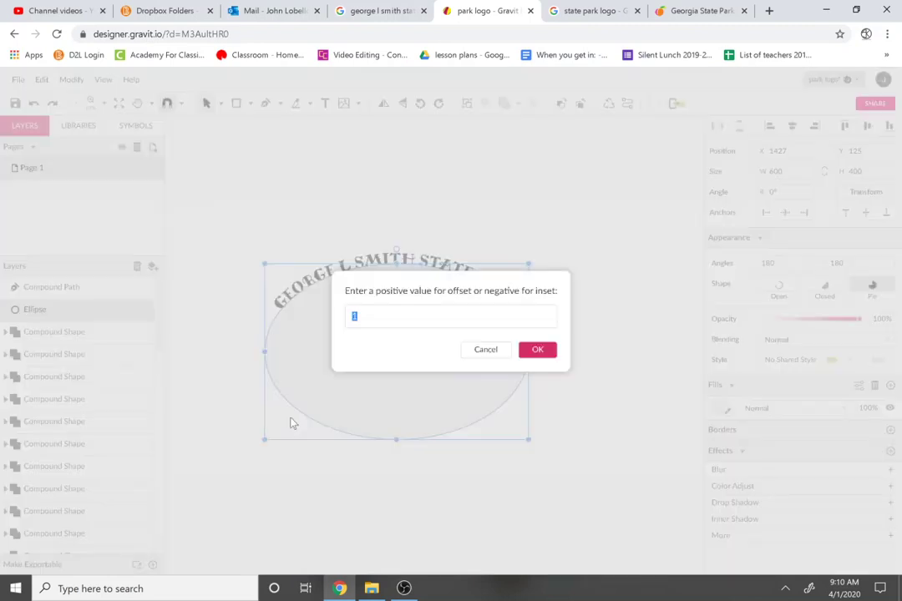
text(25)
key(Return)
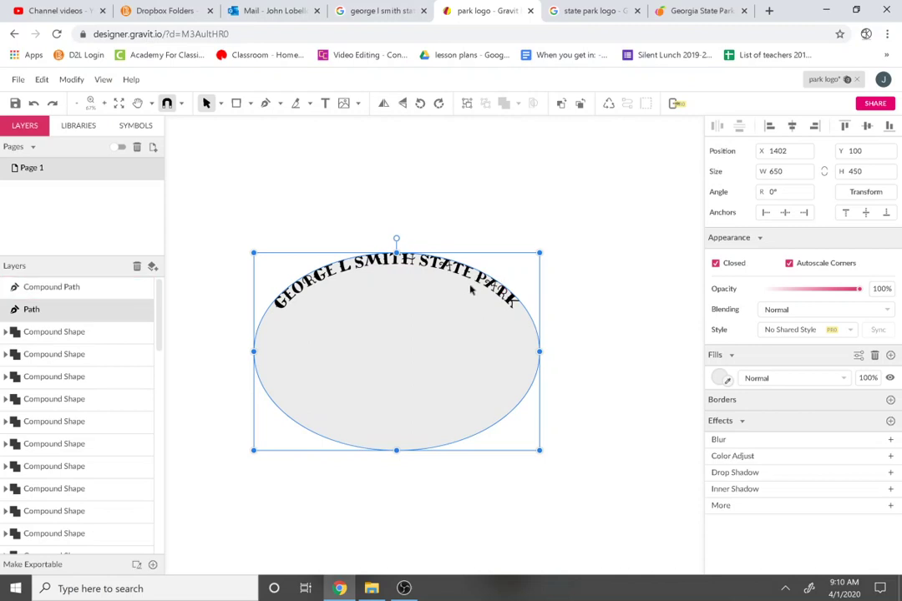
Step: Examine how the arched park name sits against the edge of the enlarged ellipse
scroll(325, 330, up, 3)
scroll(315, 330, up, 5)
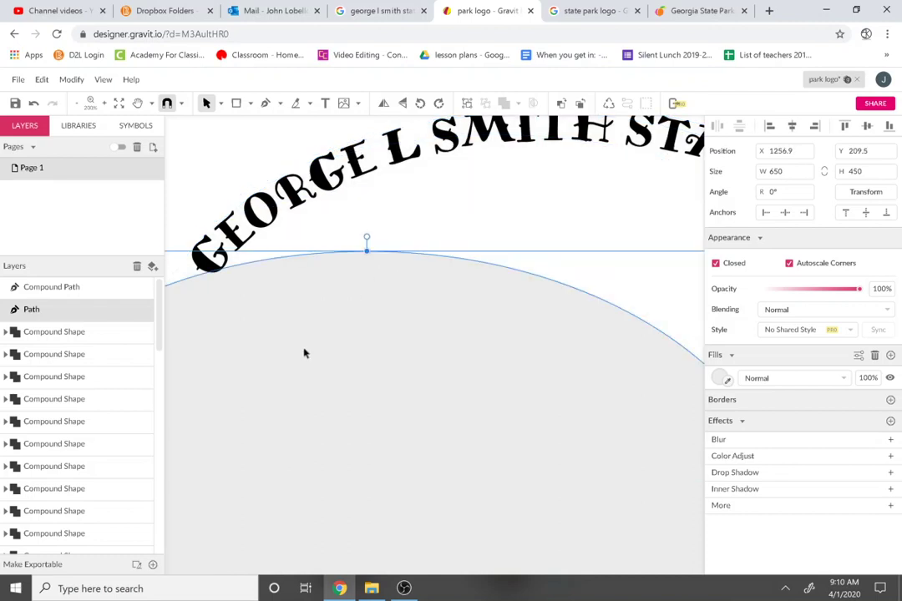
scroll(432, 355, right, 6)
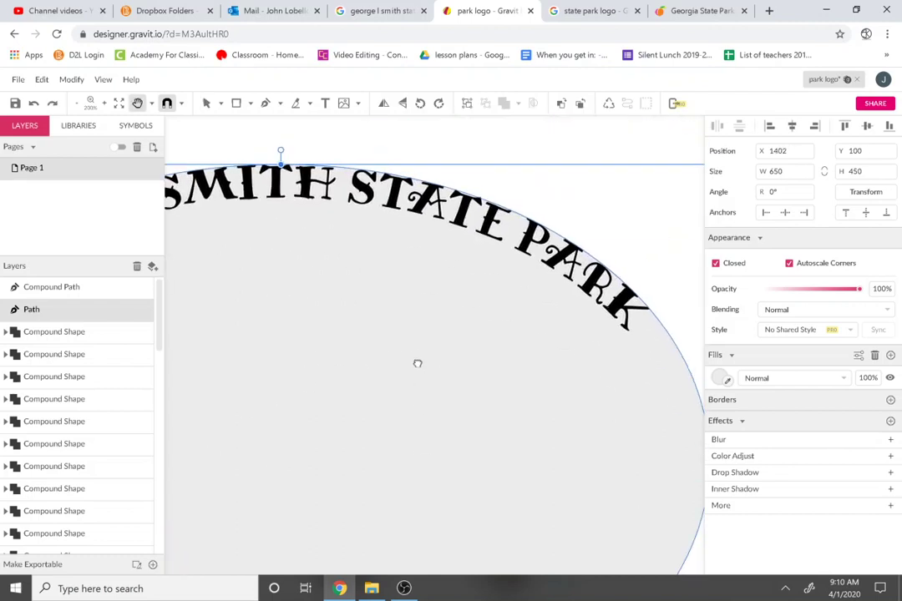
drag(419, 351, 624, 316)
key(v)
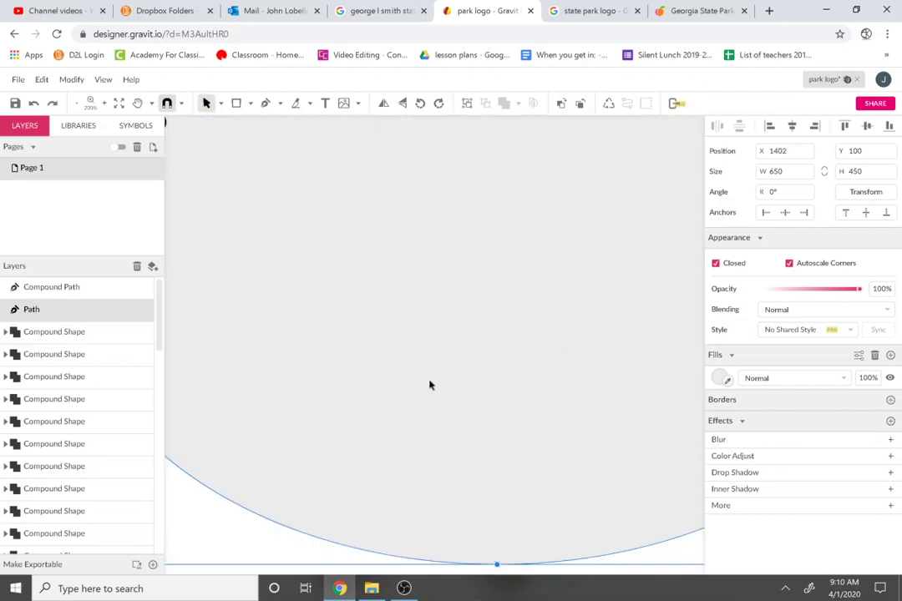
scroll(430, 385, down, 5)
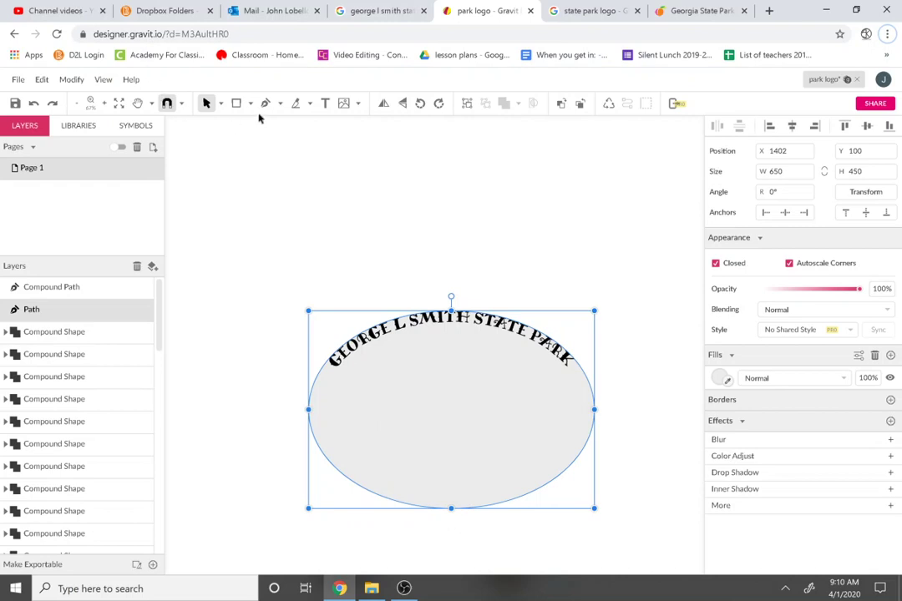
Step: Attach the text "TWIN CITY, GA" to the ellipse path along its lower-left edge
click(324, 102)
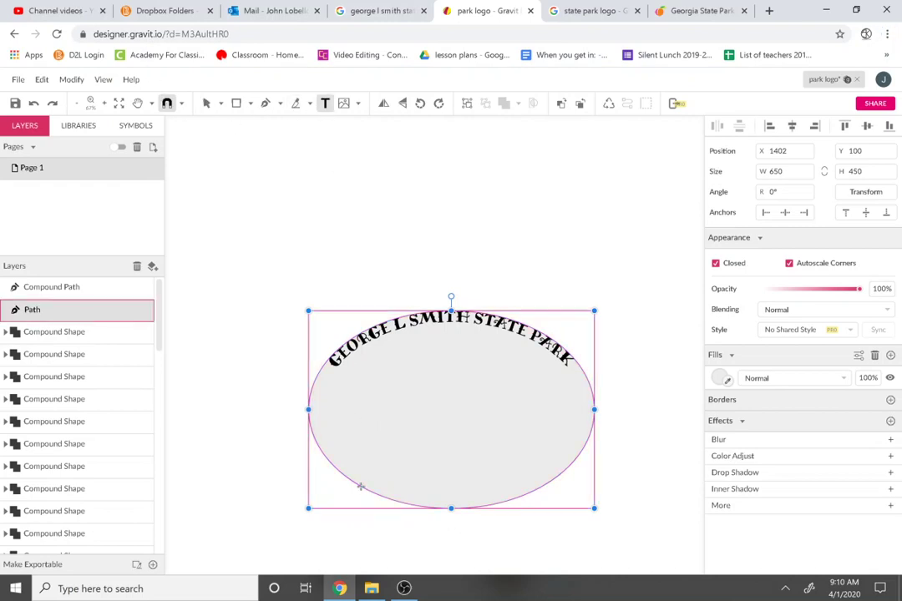
click(376, 498)
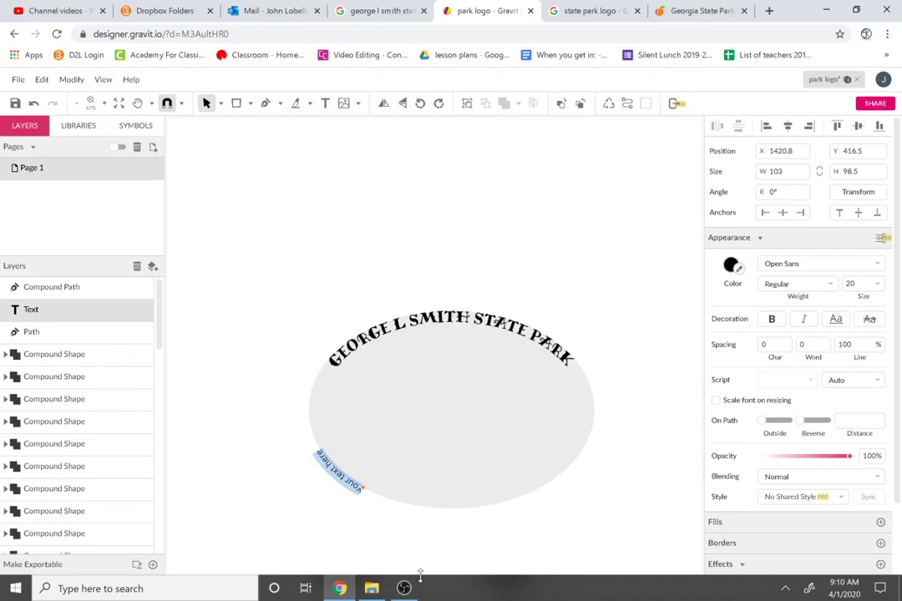
text(TWIN CI)
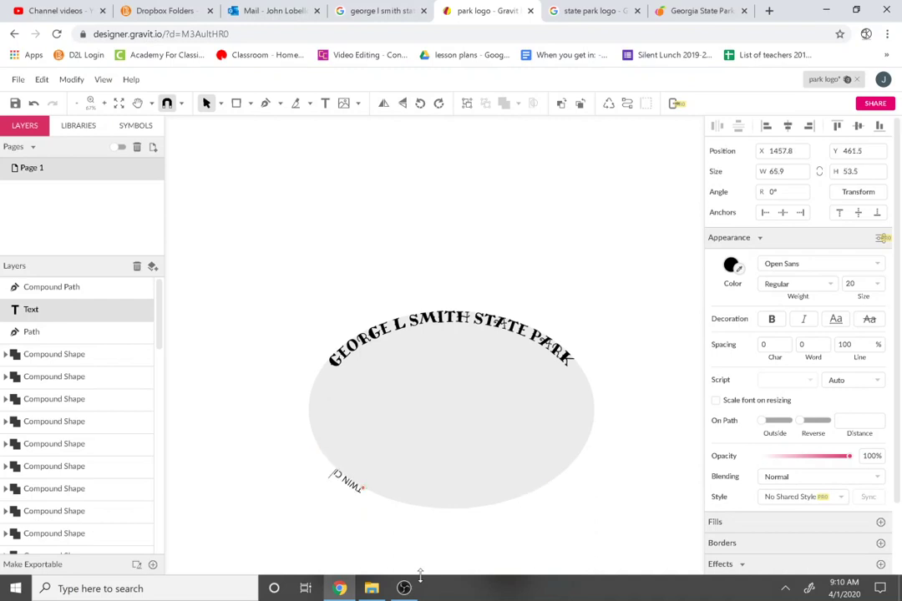
text(TY, GA)
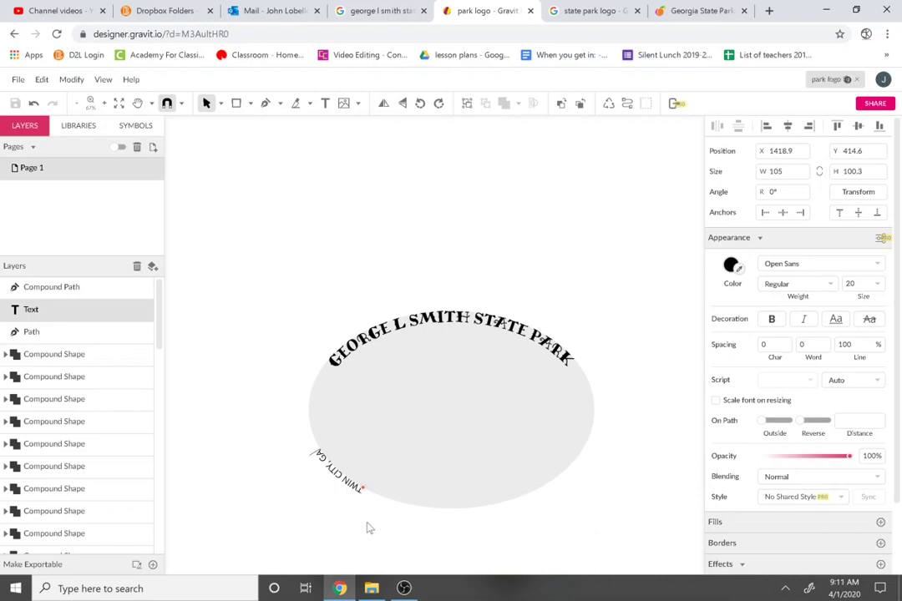
click(354, 495)
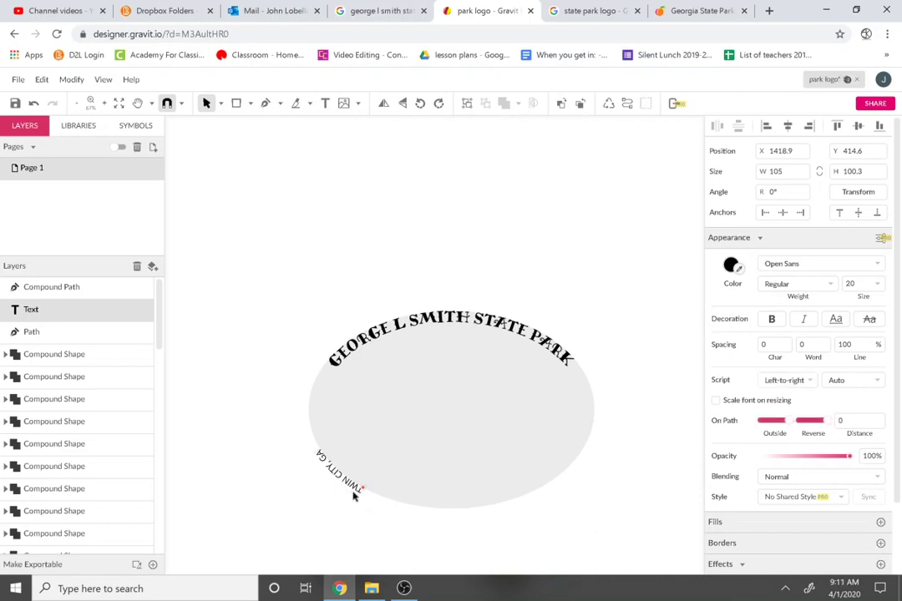
Step: Turn off the path text's Reverse option and slide "TWIN CITY, GA" along the ellipse to its bottom edge
click(809, 420)
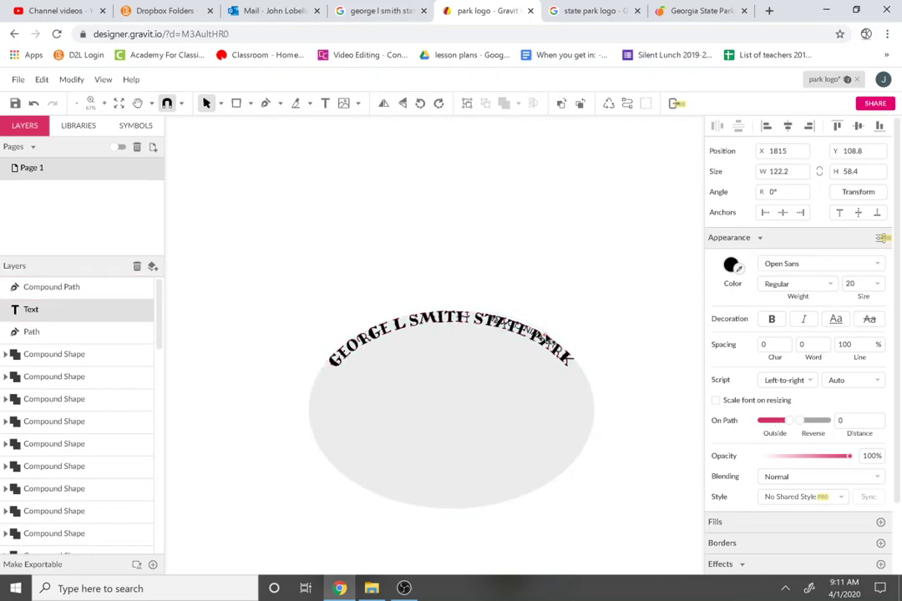
drag(534, 334, 325, 520)
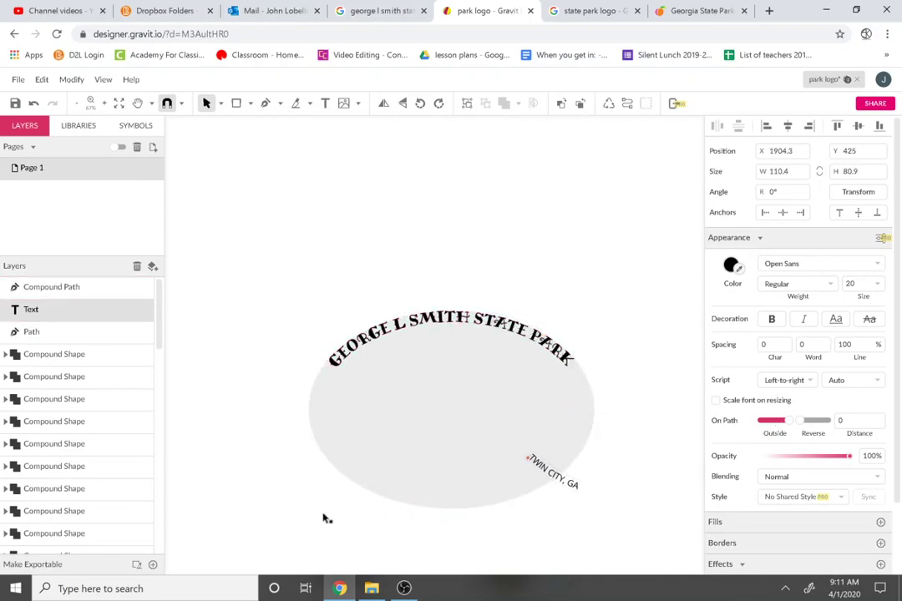
drag(511, 507, 313, 469)
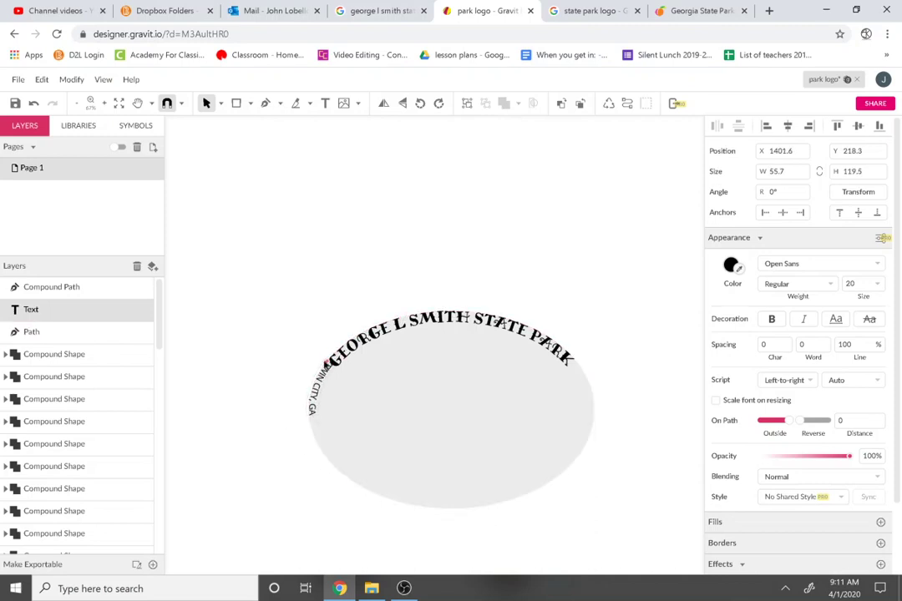
click(321, 366)
click(307, 381)
click(303, 390)
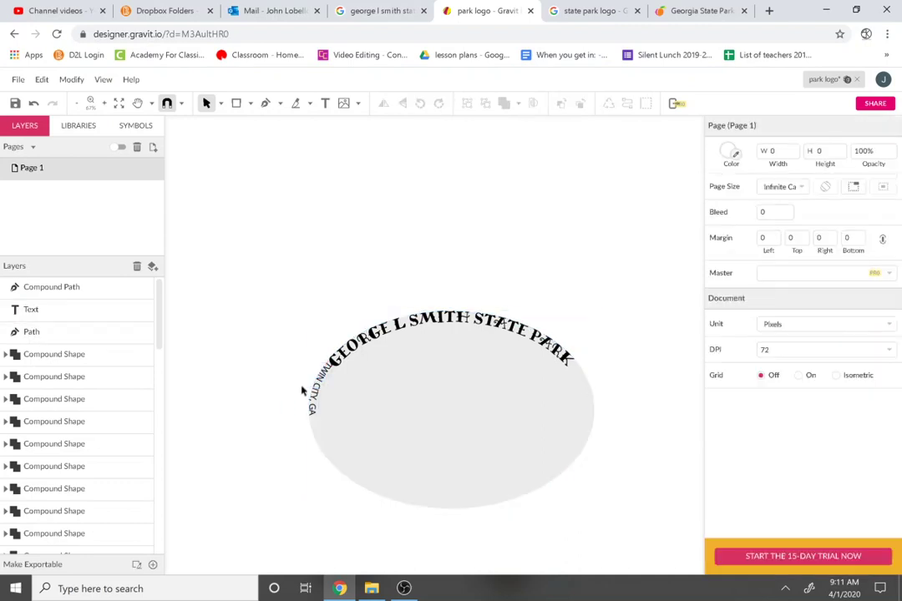
click(328, 367)
drag(329, 367, 155, 446)
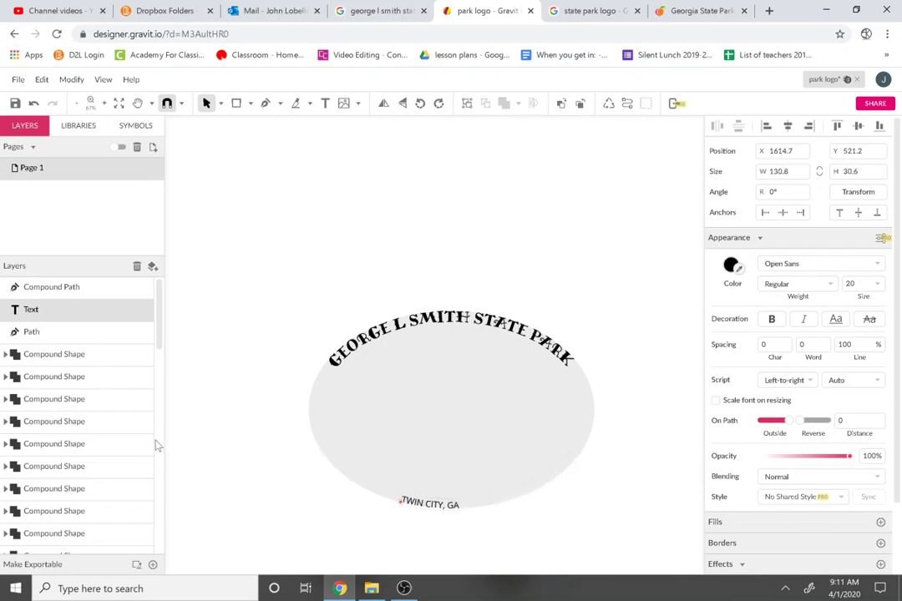
Step: Change the font of the whole "TWIN CITY, GA" text to Miltonian Tattoo
double_click(423, 503)
triple_click(429, 506)
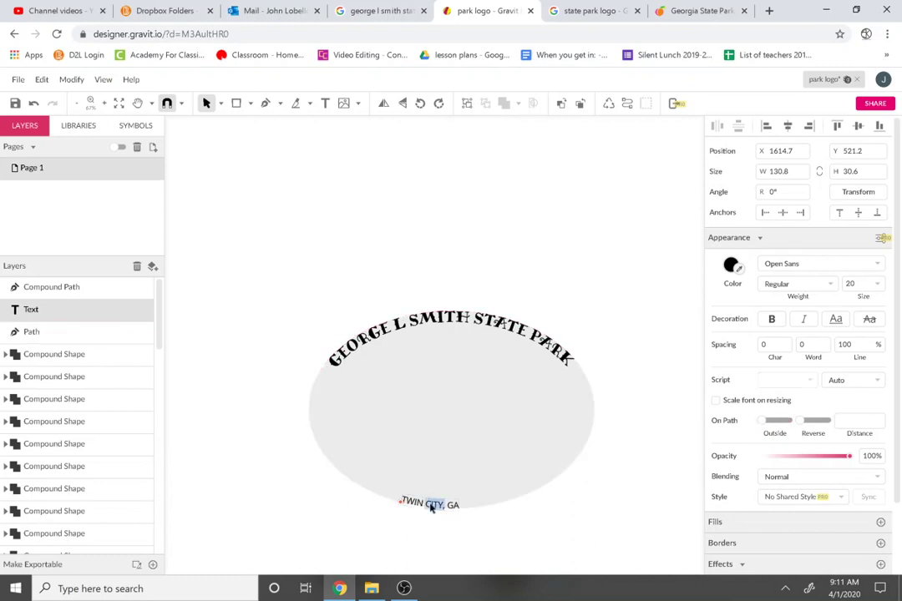
click(781, 263)
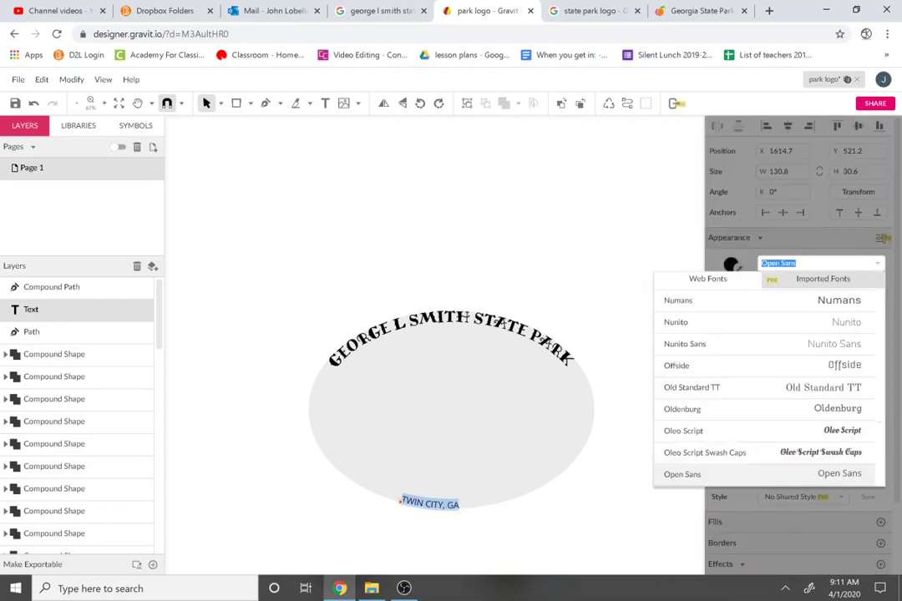
scroll(810, 401, down, 6)
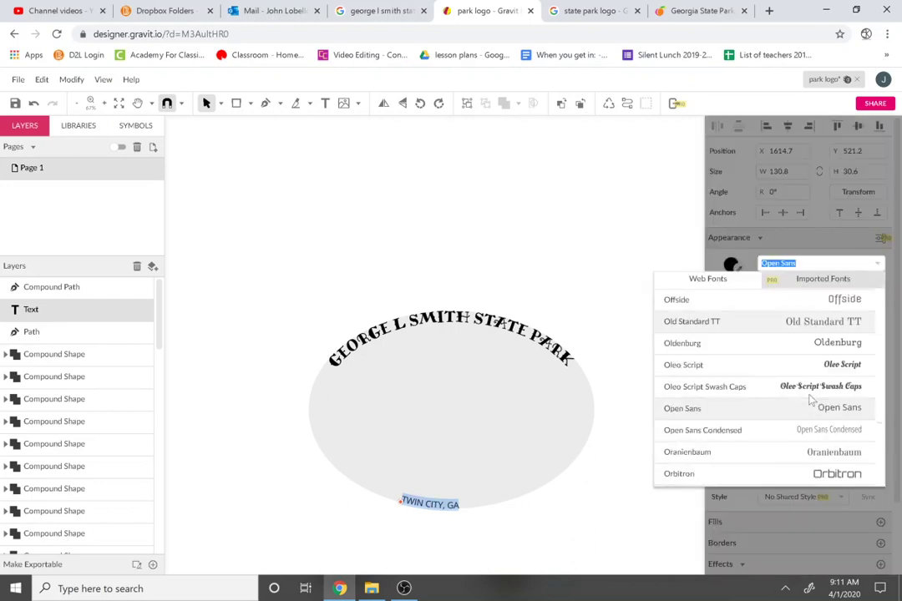
scroll(810, 401, up, 15)
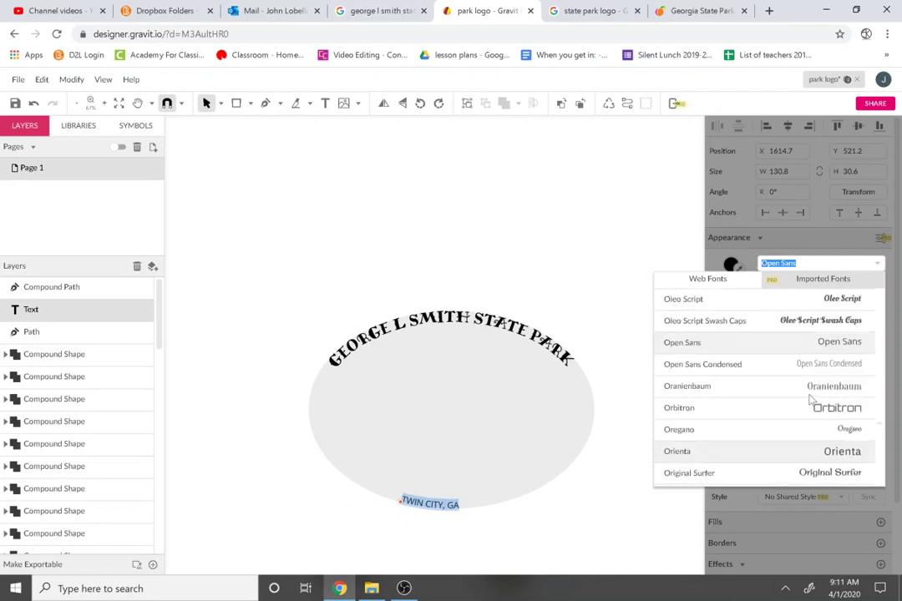
scroll(810, 402, up, 15)
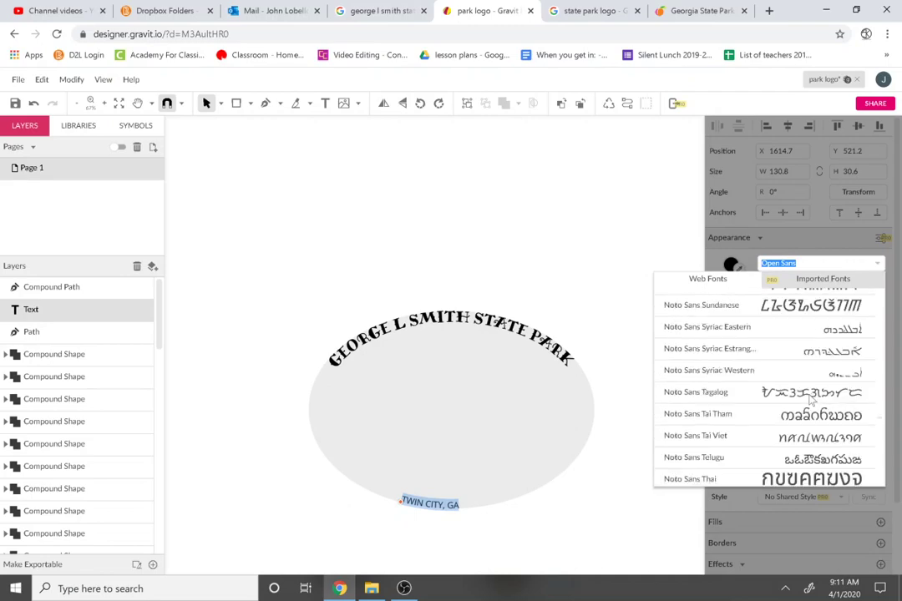
scroll(810, 401, up, 15)
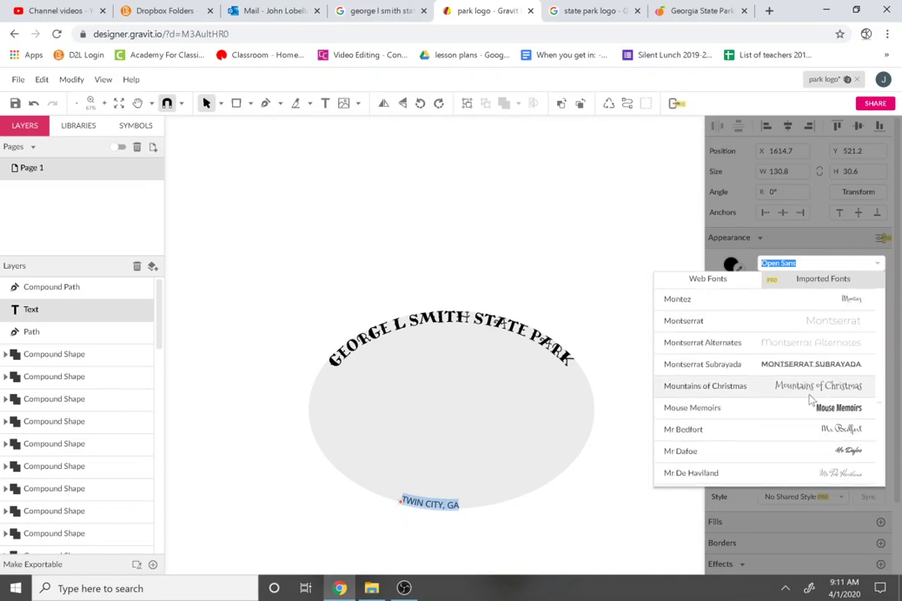
scroll(810, 401, up, 3)
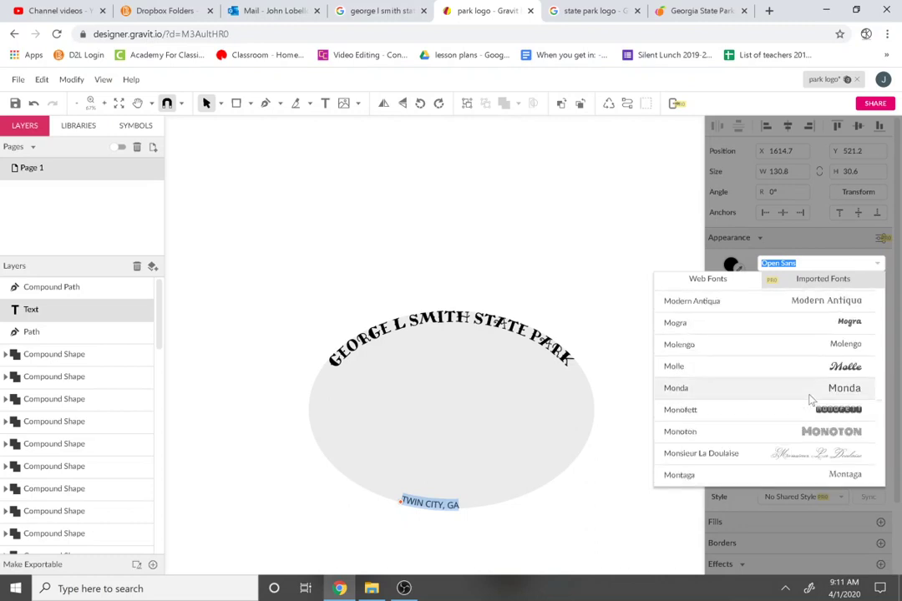
scroll(810, 401, up, 2)
scroll(809, 401, up, 2)
scroll(814, 397, up, 2)
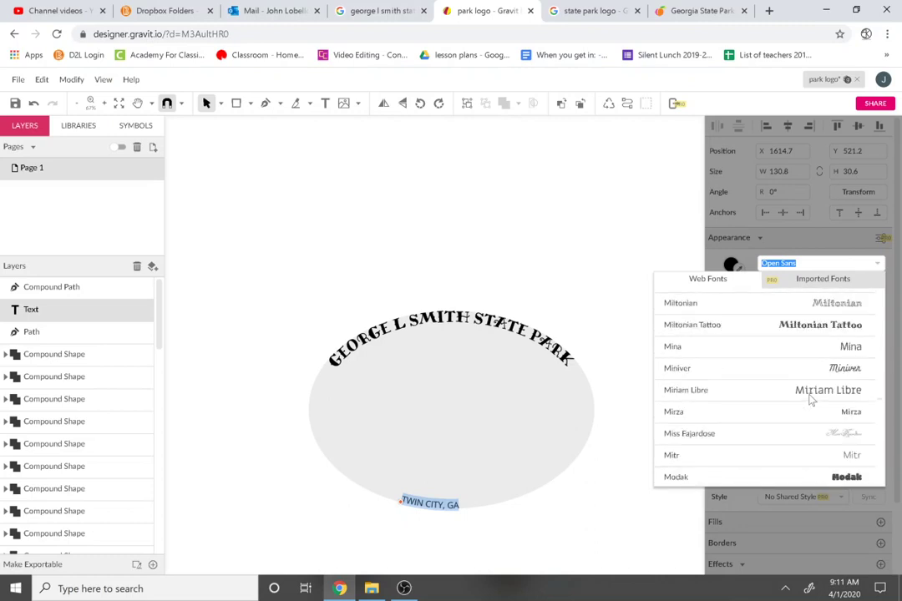
click(814, 330)
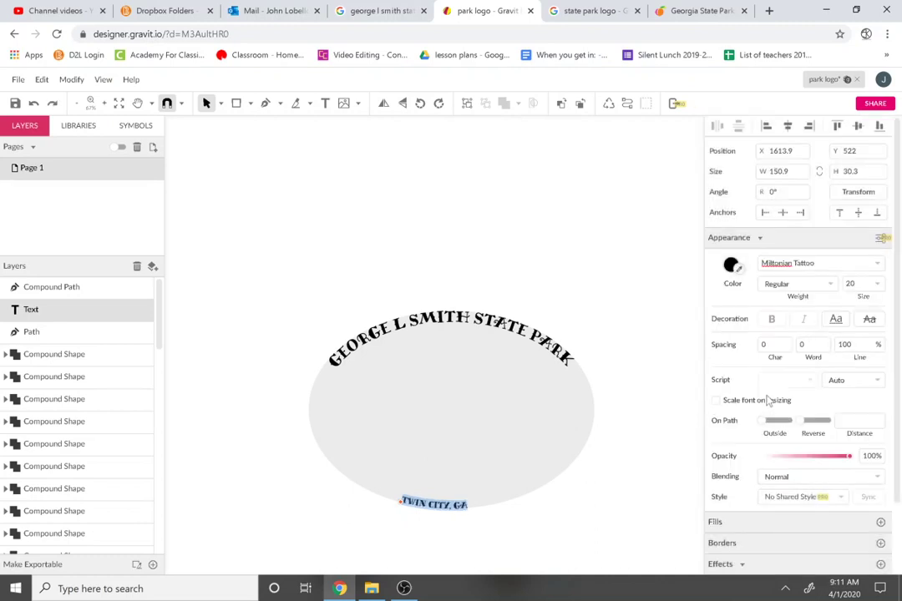
Step: Enlarge the "TWIN CITY, GA" text to 36 px and slide its start further left along the ellipse's bottom edge
click(864, 283)
scroll(869, 334, down, 3)
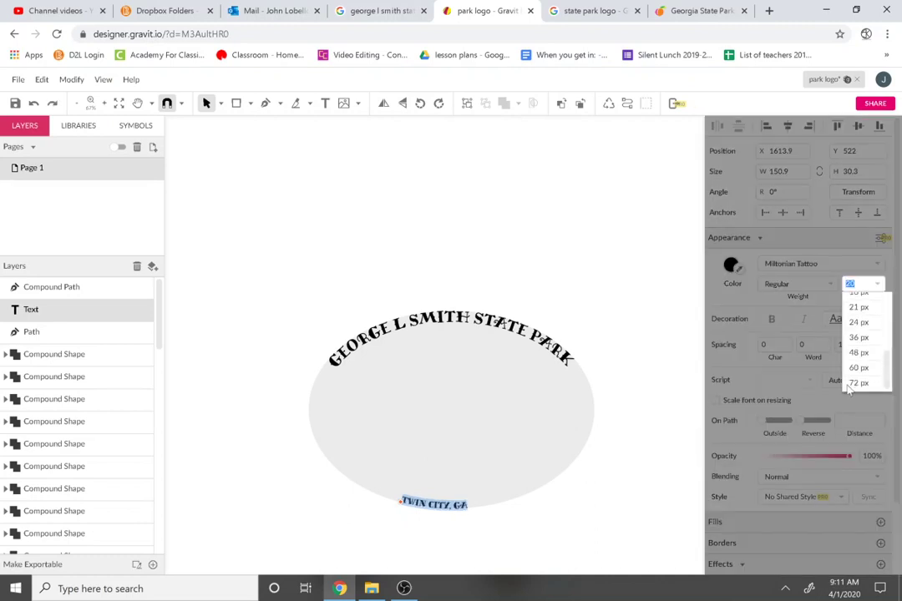
click(868, 326)
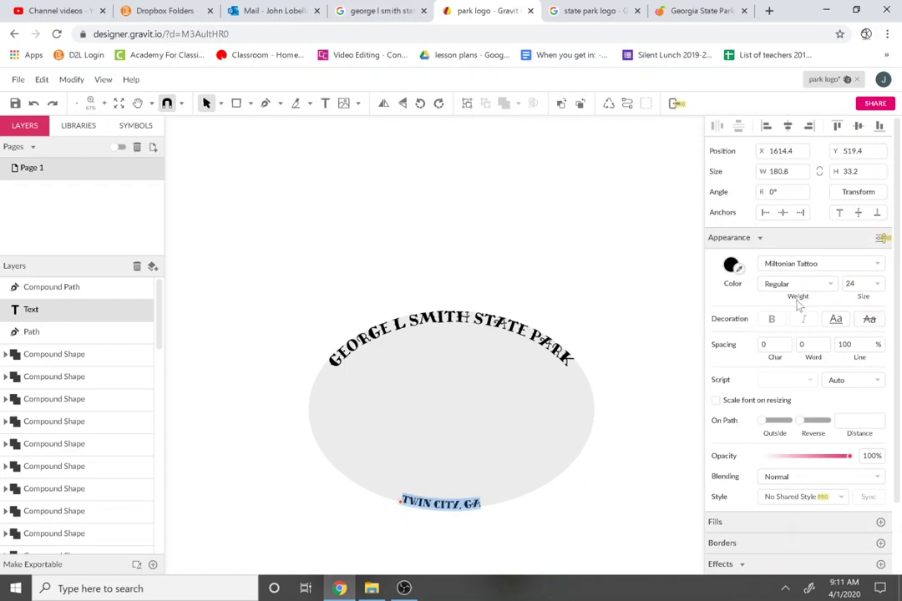
click(864, 284)
scroll(852, 351, down, 3)
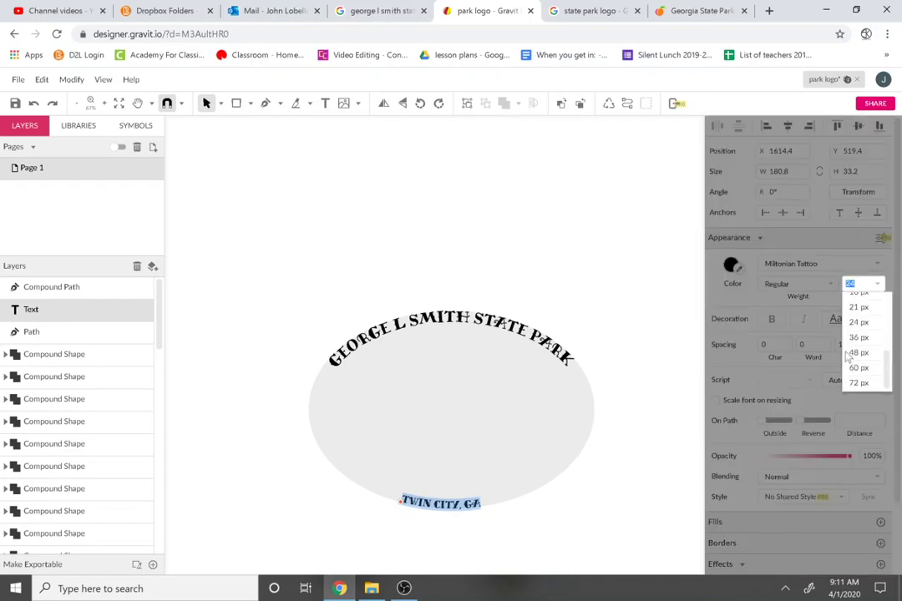
click(868, 338)
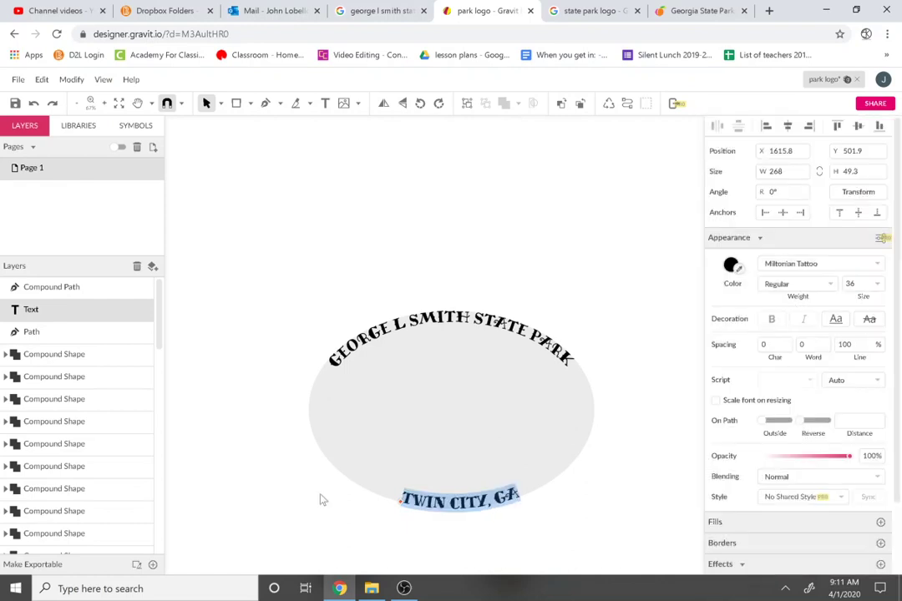
click(402, 502)
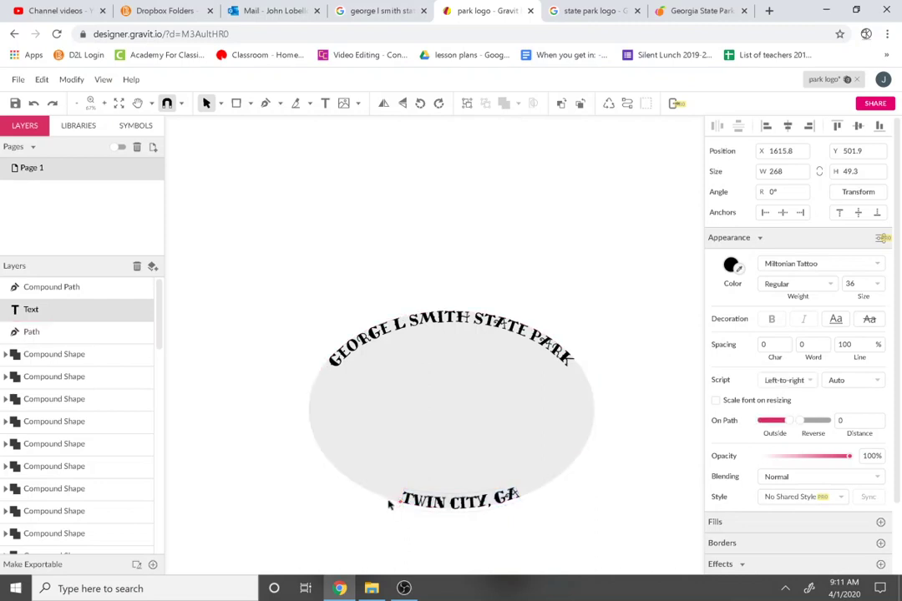
drag(402, 503, 371, 493)
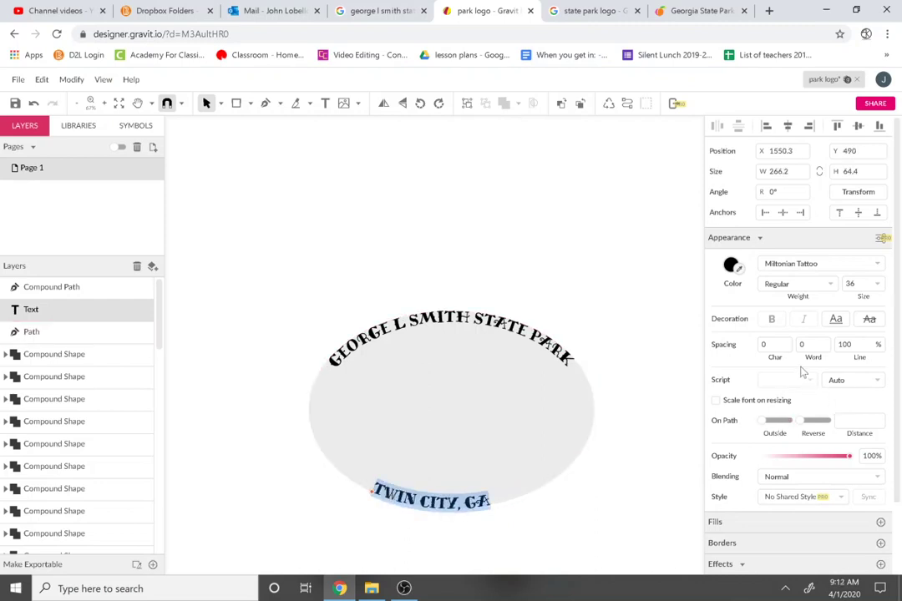
Step: Set the character spacing of the "TWIN CITY, GA" text to 8
key(Up)
key(Up)
key(Up)
key(Up)
key(Up)
key(Up)
key(Up)
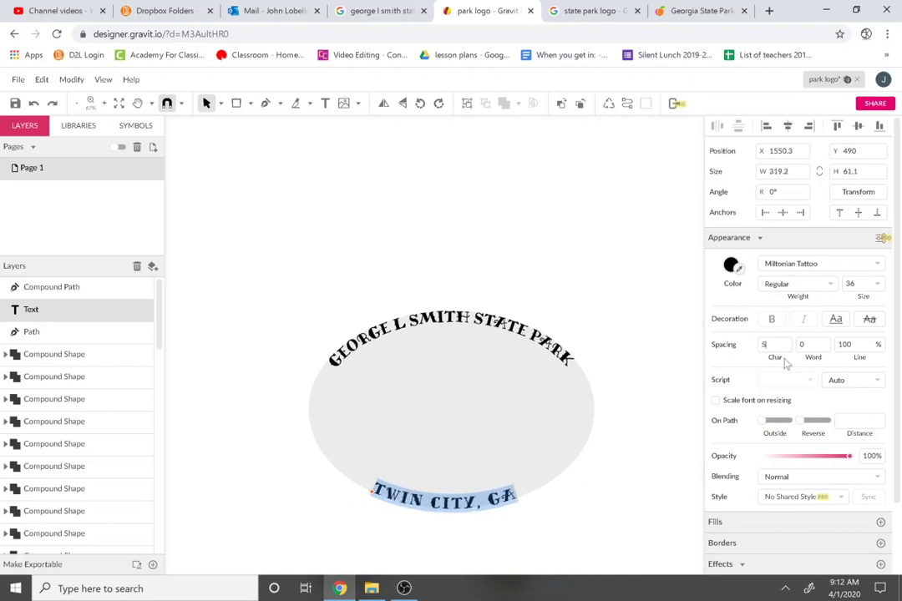
key(Down)
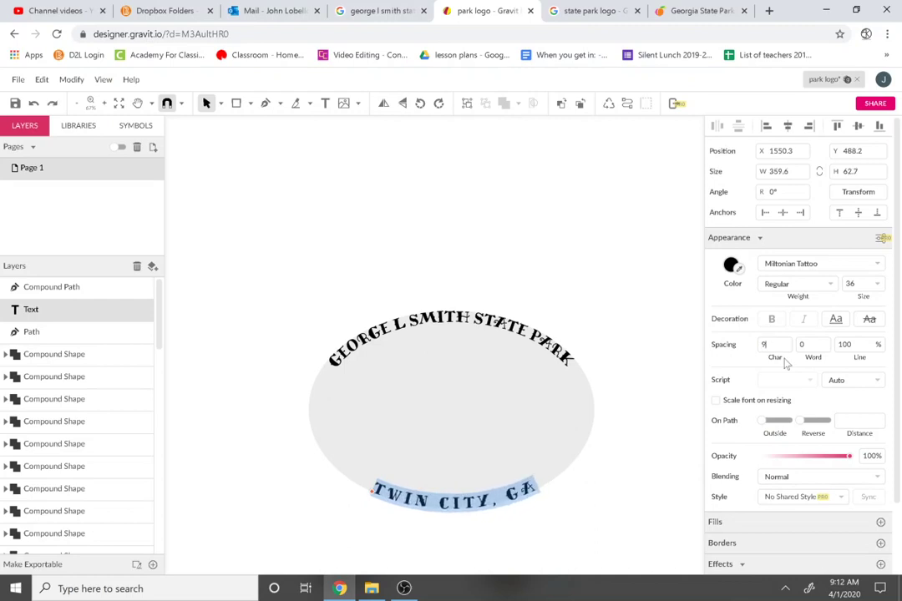
key(Down)
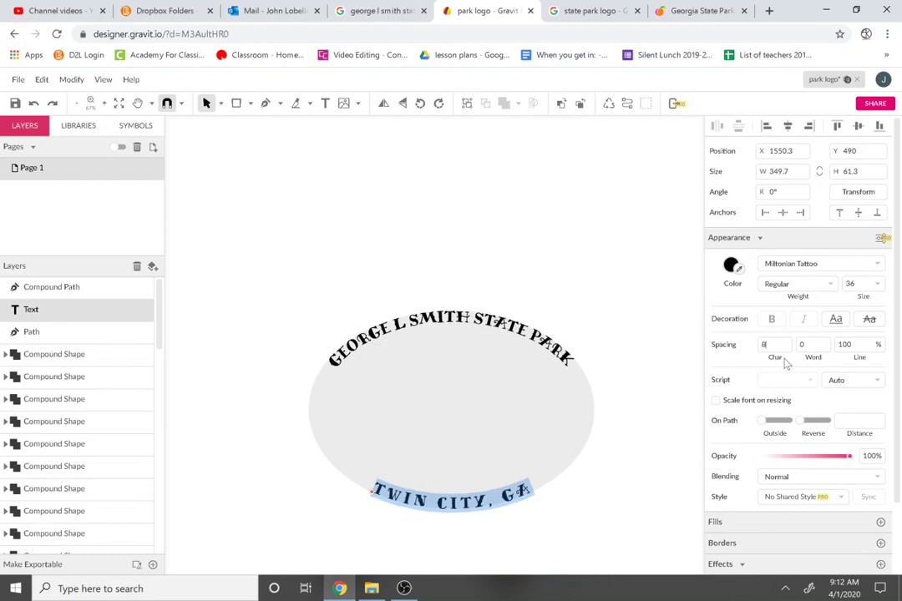
Step: Try to expand the ellipse by an offset of 5 while the "TWIN CITY, GA" text is still attached to it
click(549, 443)
click(484, 389)
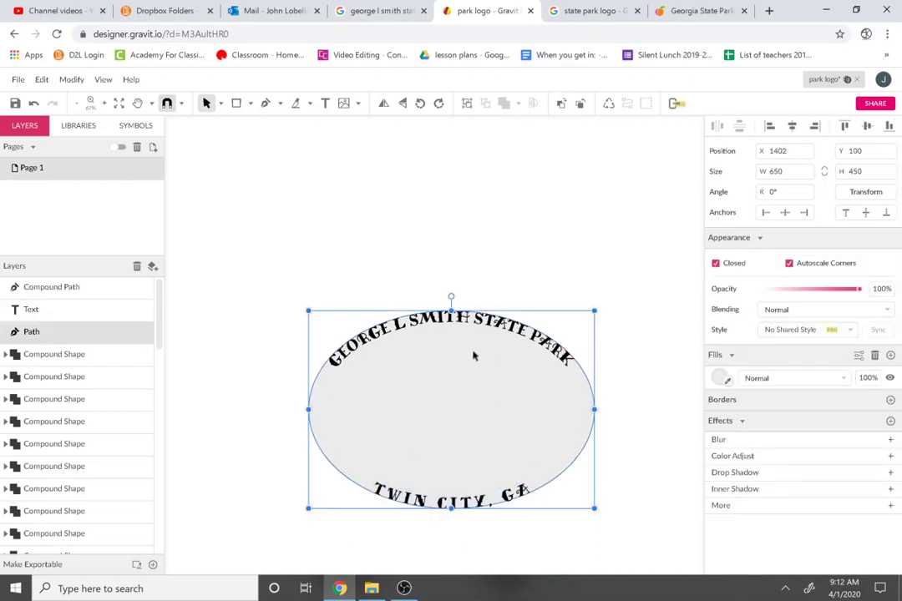
click(71, 80)
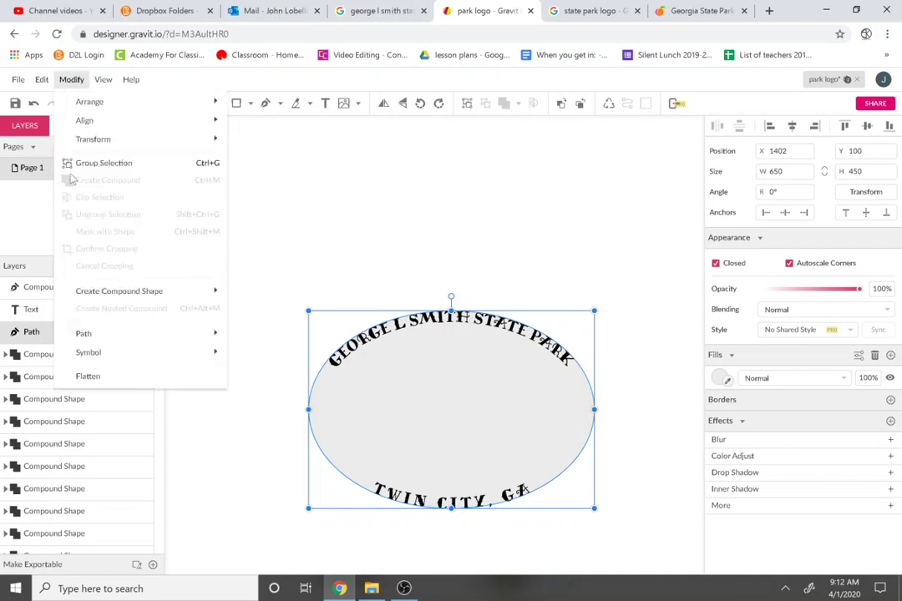
mouse_move(159, 343)
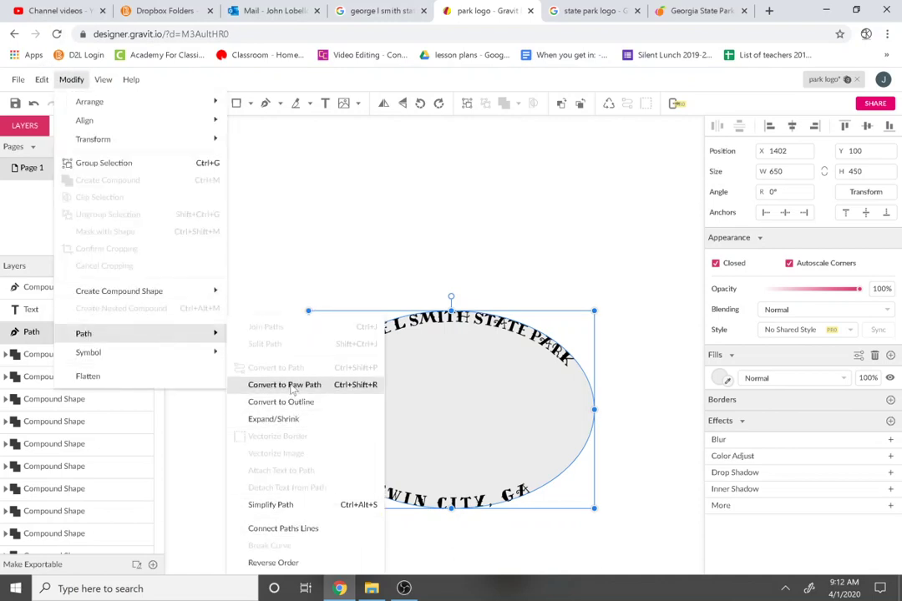
click(306, 420)
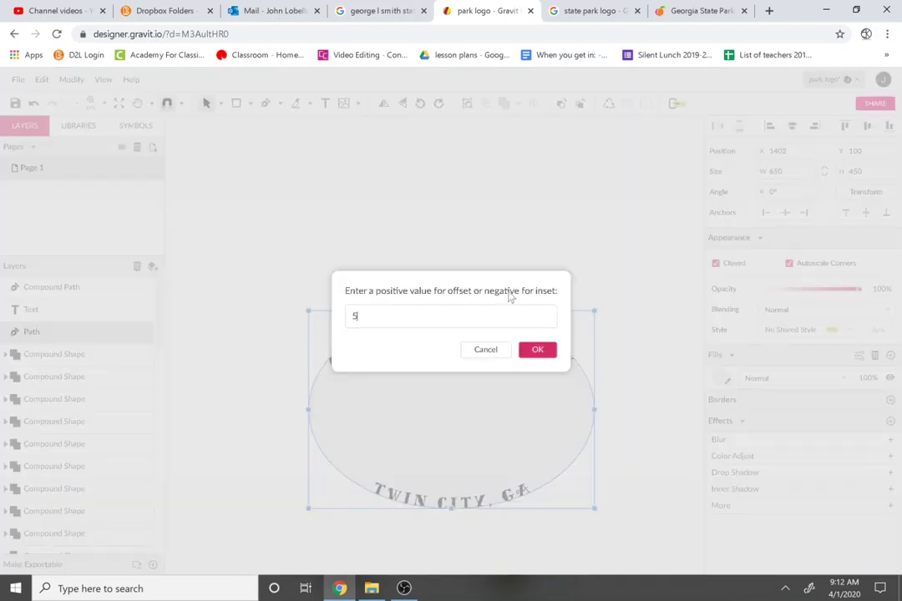
key(Return)
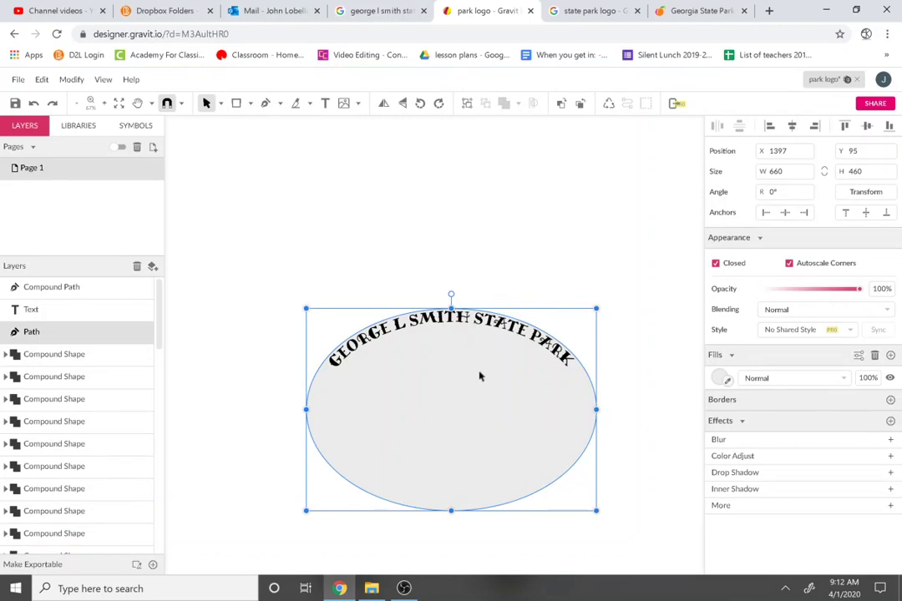
click(481, 554)
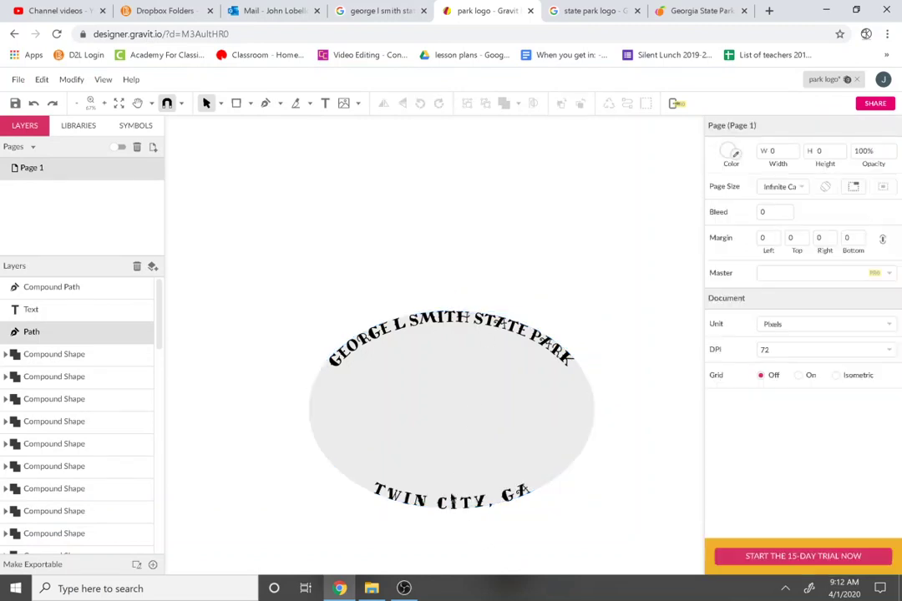
Step: Convert the "TWIN CITY, GA" text to a path
click(42, 308)
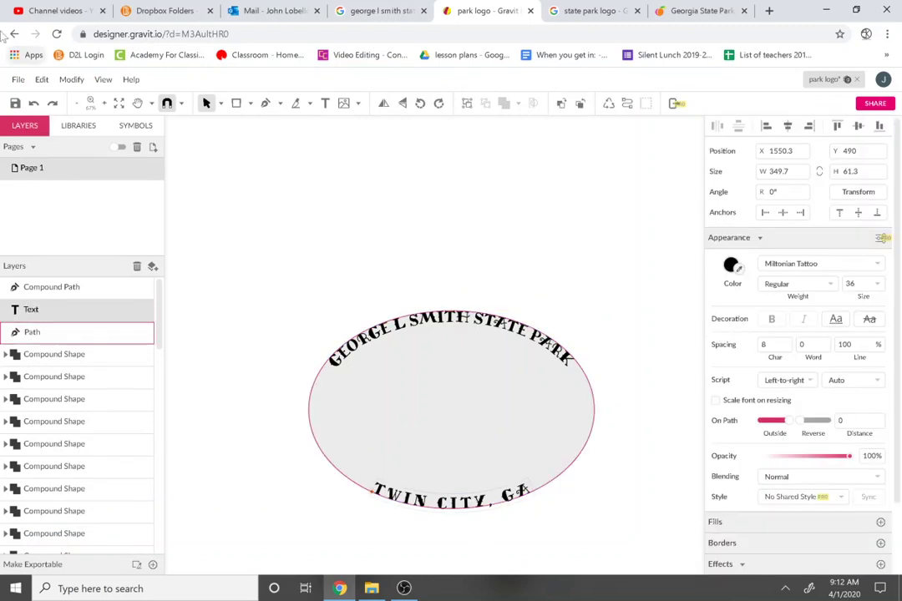
click(71, 79)
mouse_move(133, 332)
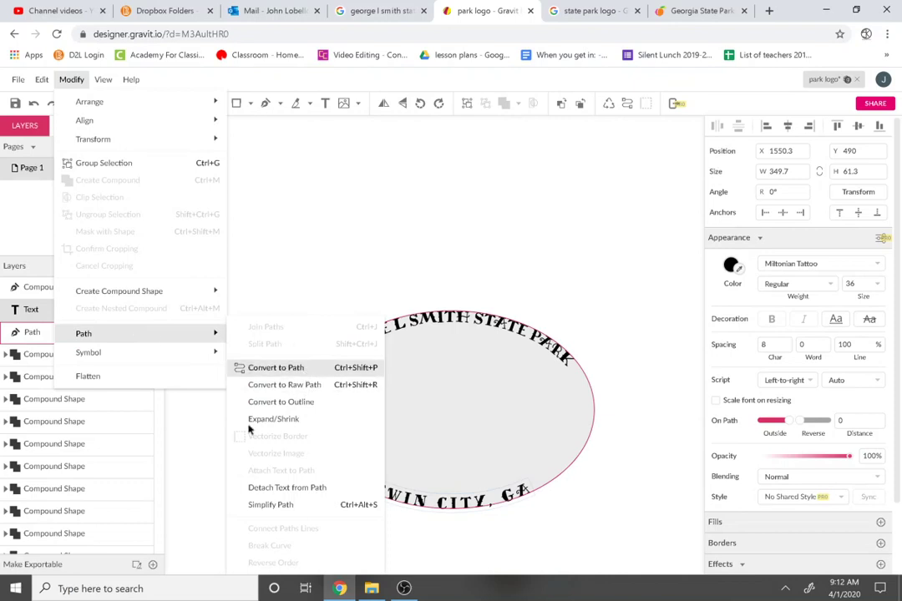
click(269, 368)
click(631, 498)
Step: Expand the gray ellipse behind the lettering by an offset of 10
click(501, 396)
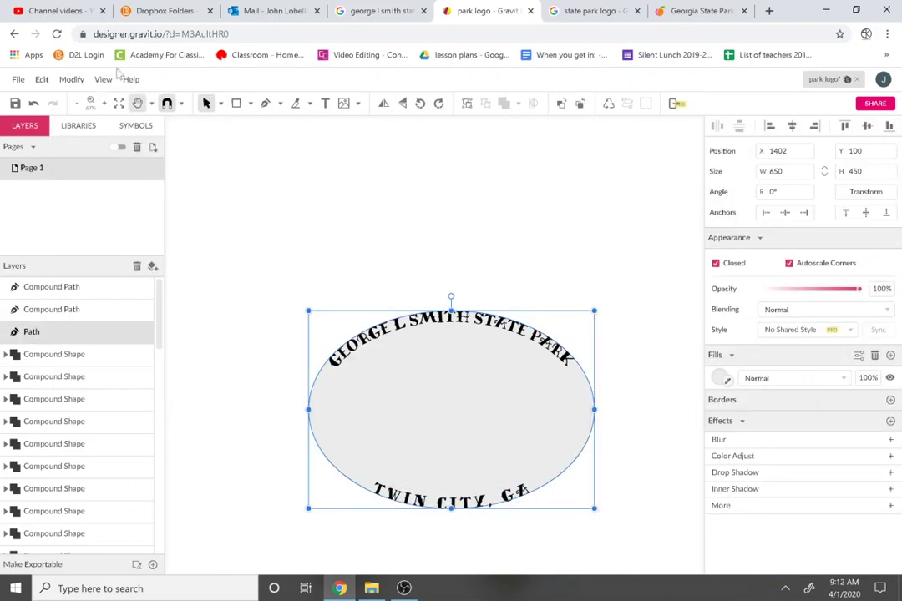
click(71, 79)
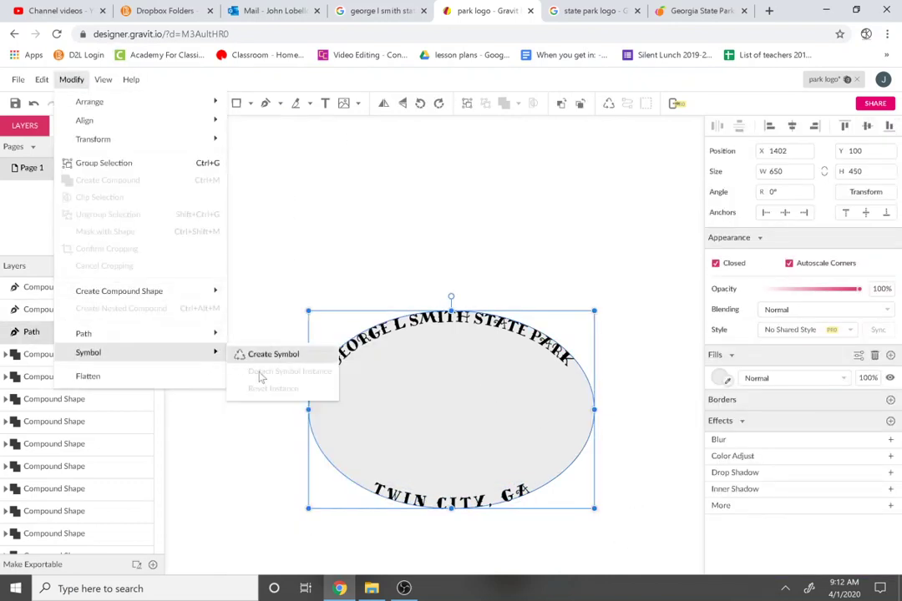
mouse_move(182, 342)
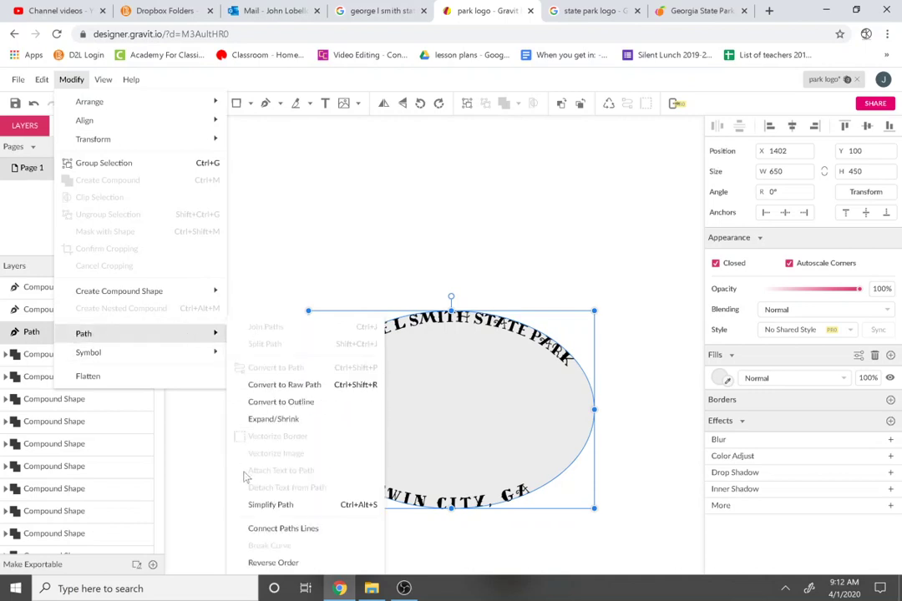
click(273, 418)
text(10)
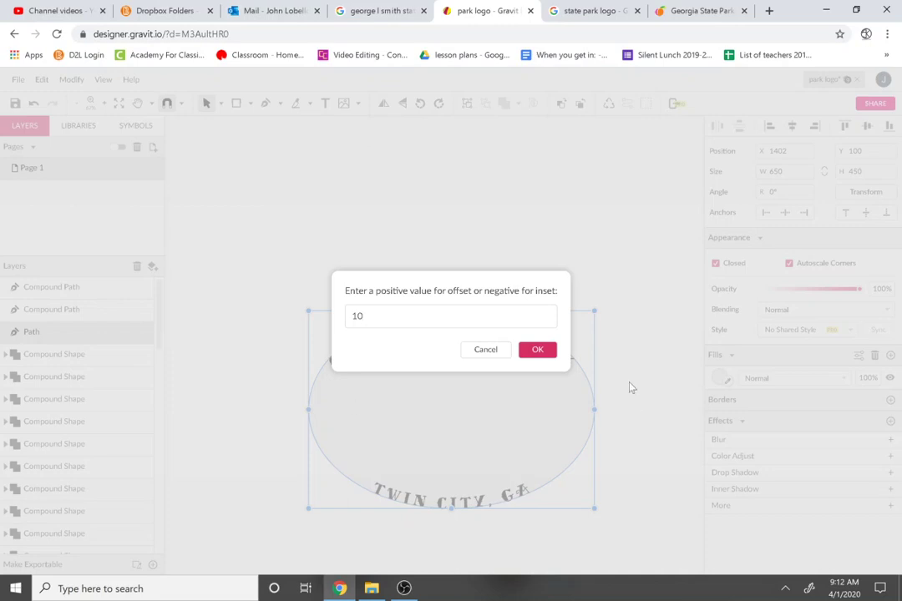
click(537, 349)
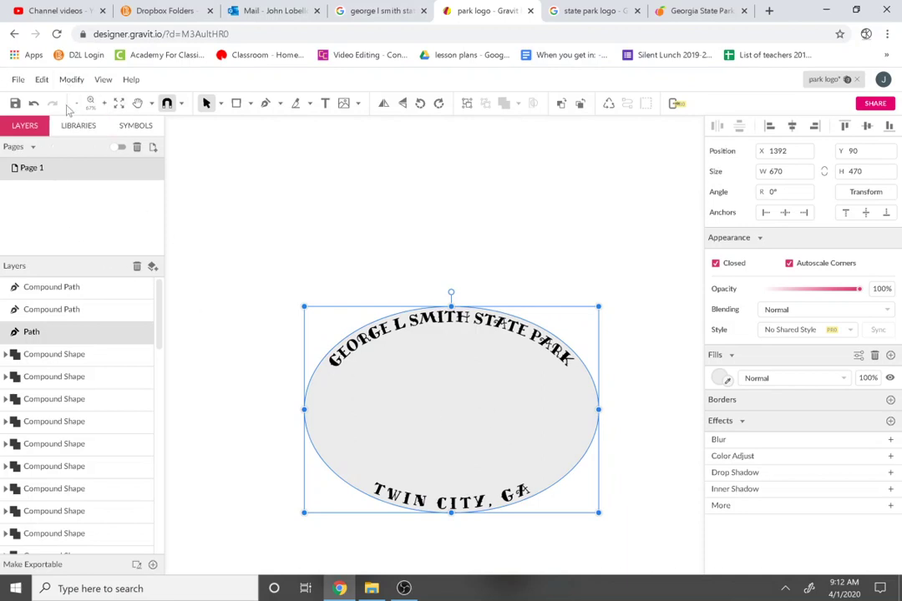
Step: Duplicate the expanded ellipse and fill the copy with red #FF0000
click(42, 80)
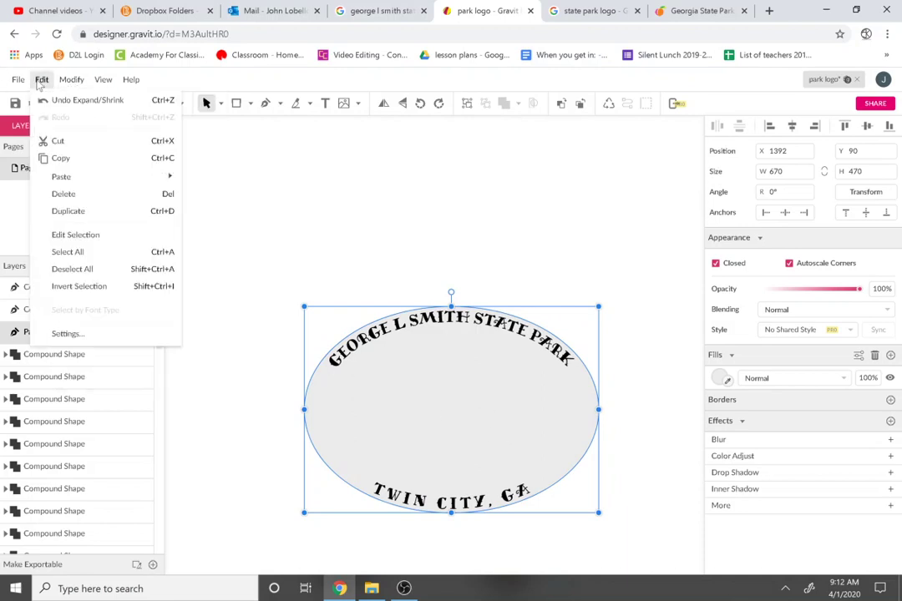
click(95, 213)
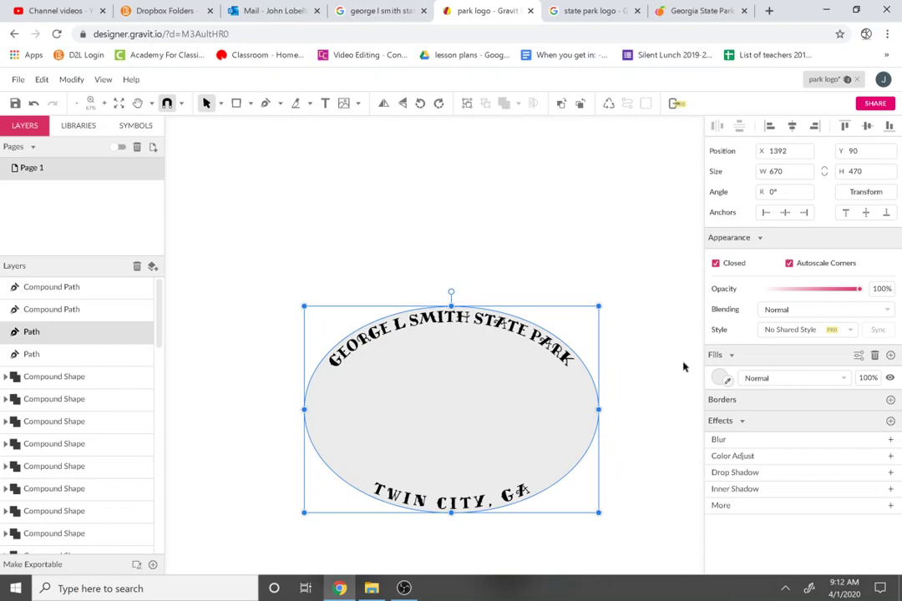
click(723, 379)
click(740, 355)
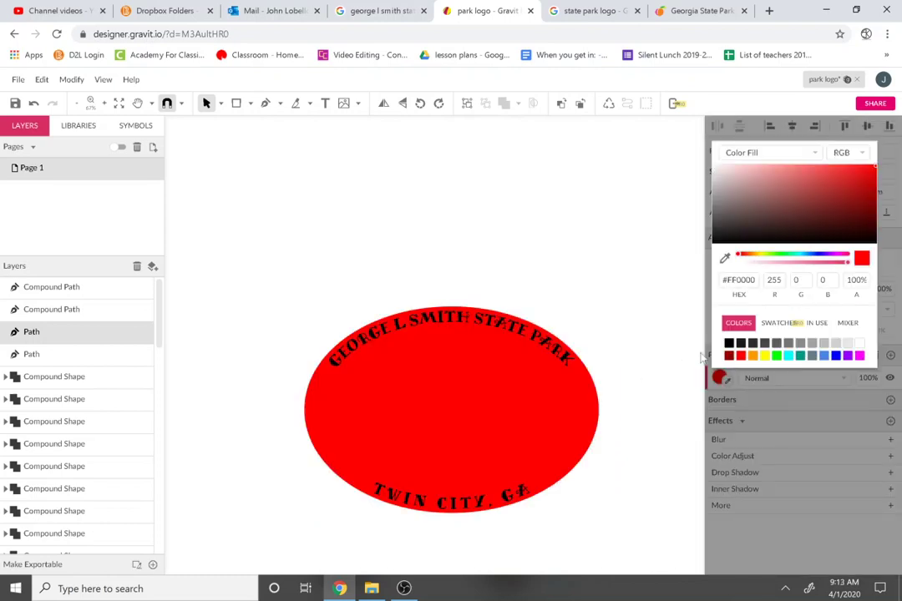
click(425, 413)
click(427, 449)
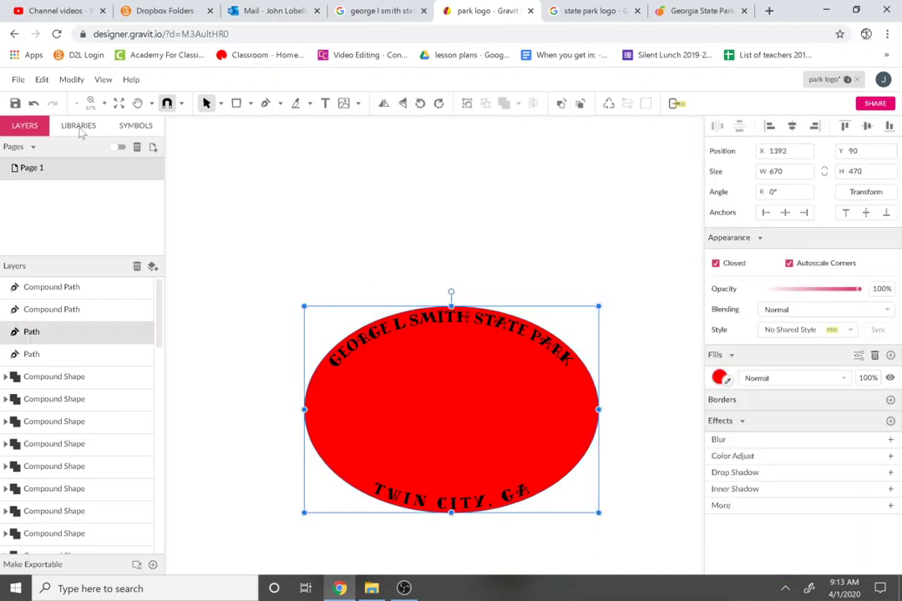
Step: Try to inset the red ellipse by 45 with Expand/Shrink, and undo the operation
click(71, 80)
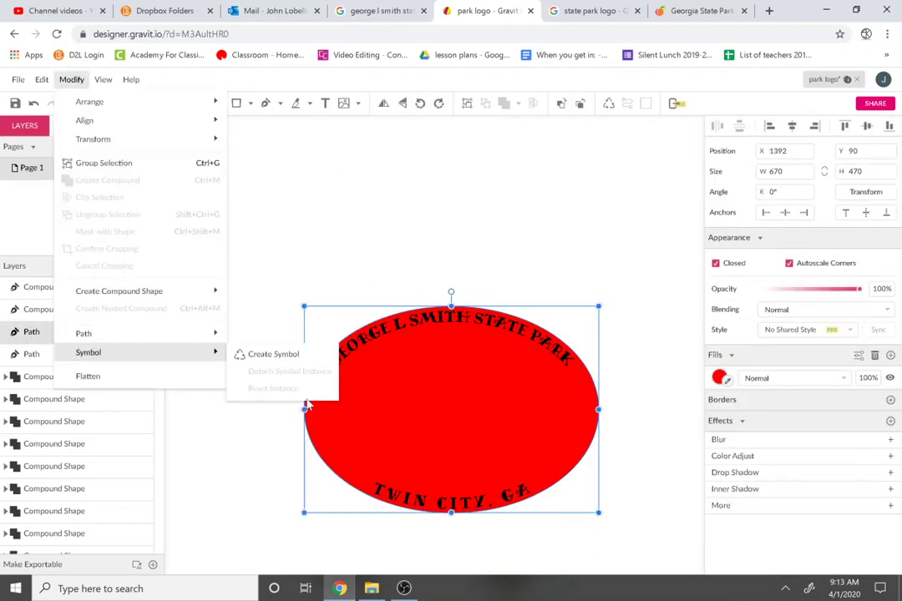
mouse_move(125, 333)
click(282, 421)
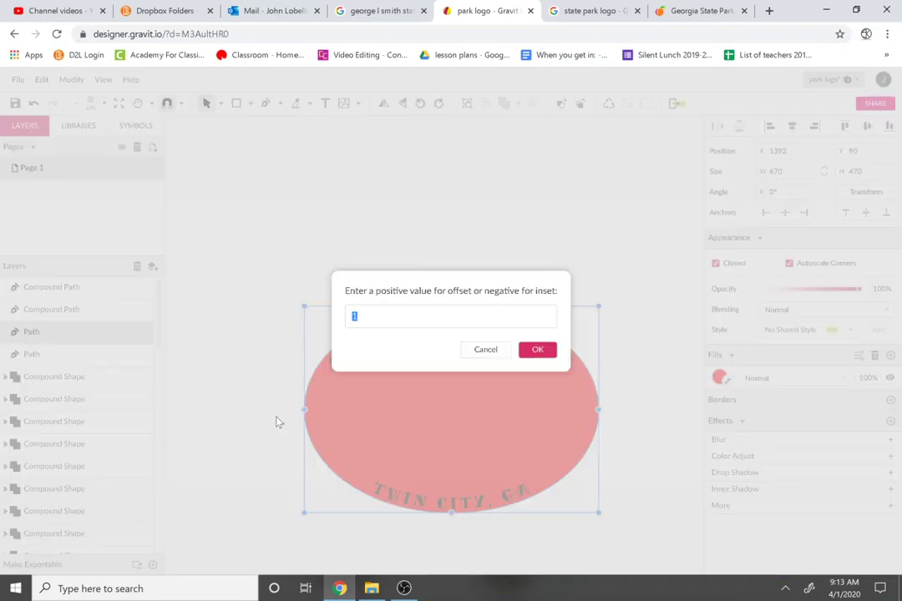
key(BackSpace)
text(-2)
key(BackSpace)
text(45)
key(Return)
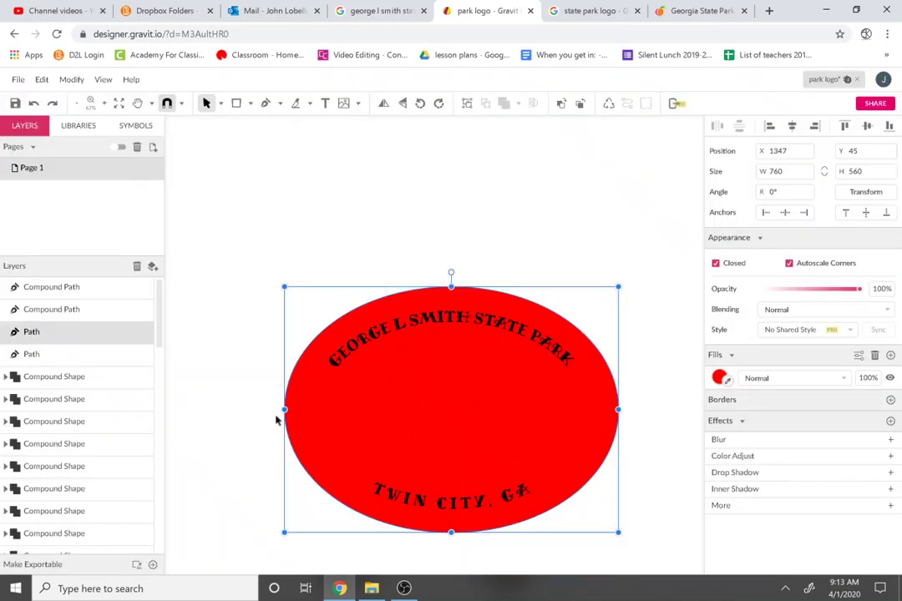
key(ctrl+z)
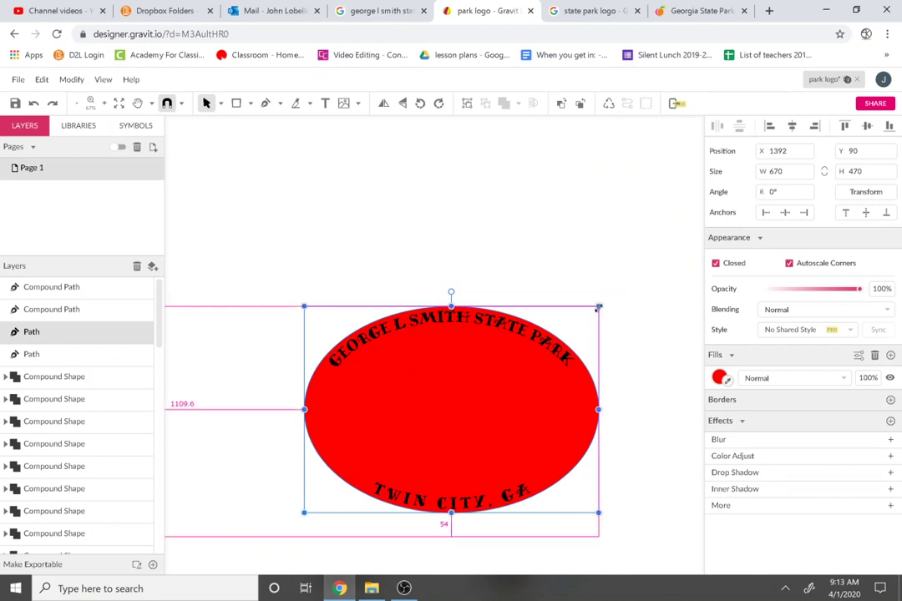
Step: Try to resize the red ellipse to 625 × 425 and center it on the gray ellipse, and undo these changes
drag(598, 307, 589, 366)
key(Escape)
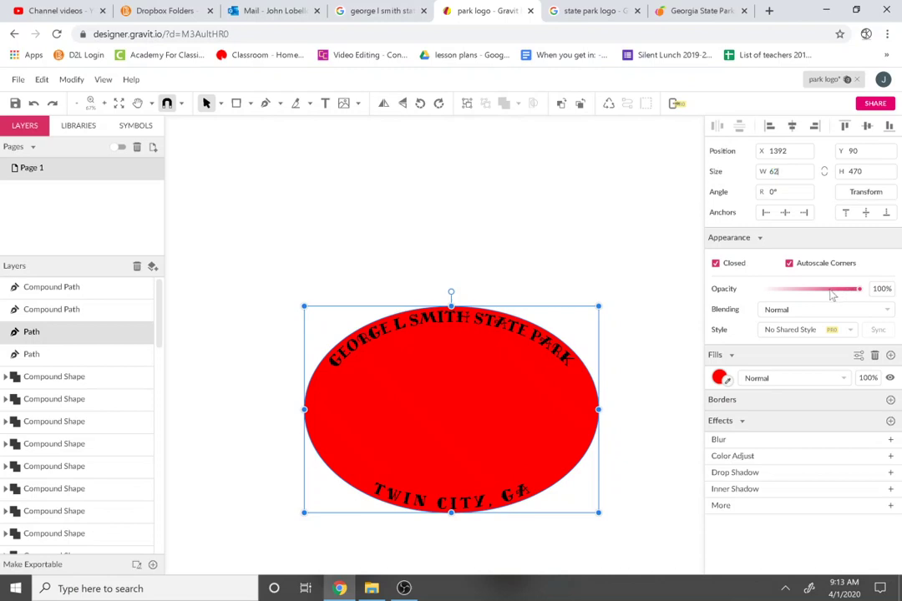
text(5)
key(Return)
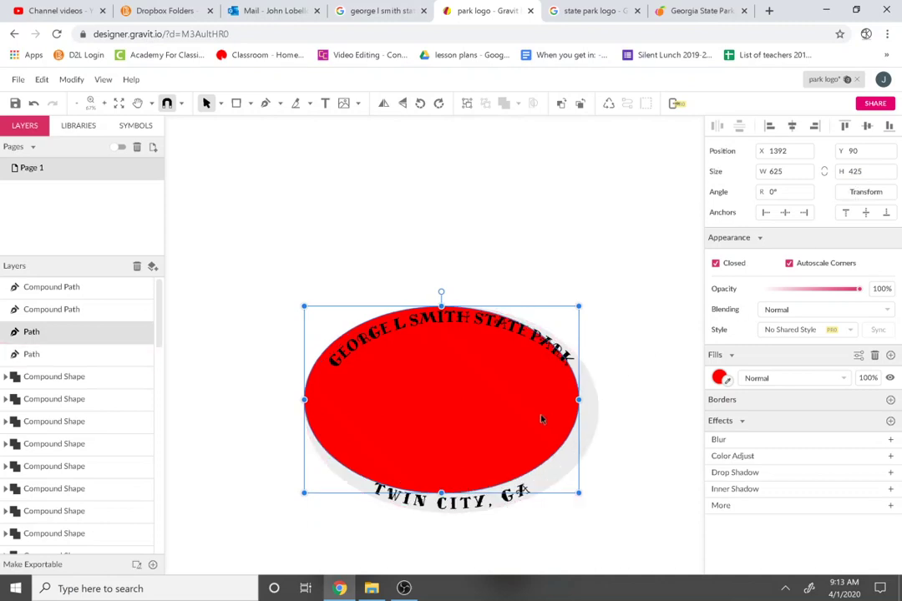
mouse_move(539, 418)
mouse_down()
mouse_move(549, 437)
mouse_move(525, 430)
mouse_move(547, 422)
mouse_move(521, 403)
mouse_move(538, 408)
mouse_move(538, 435)
mouse_up()
scroll(518, 422, up, 2)
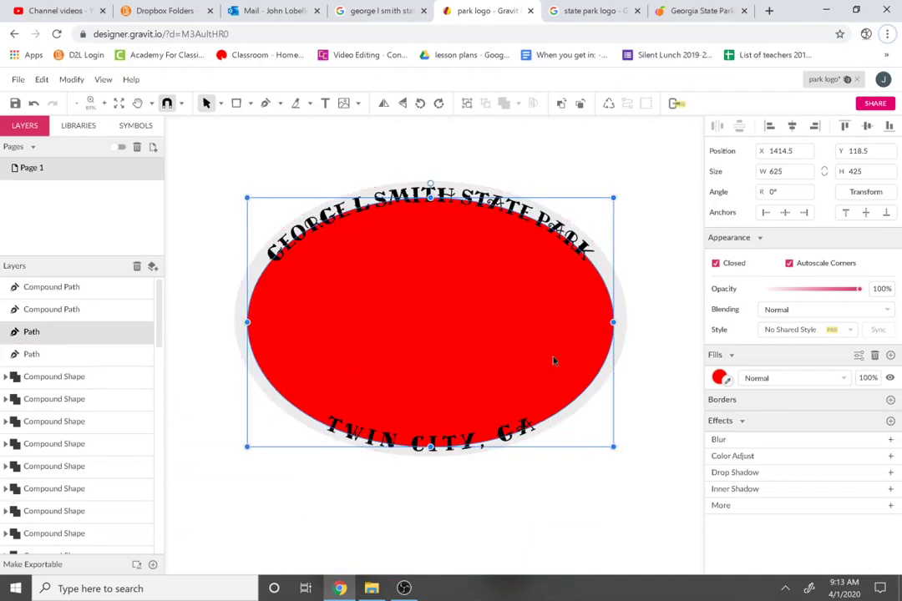
key(ctrl+z)
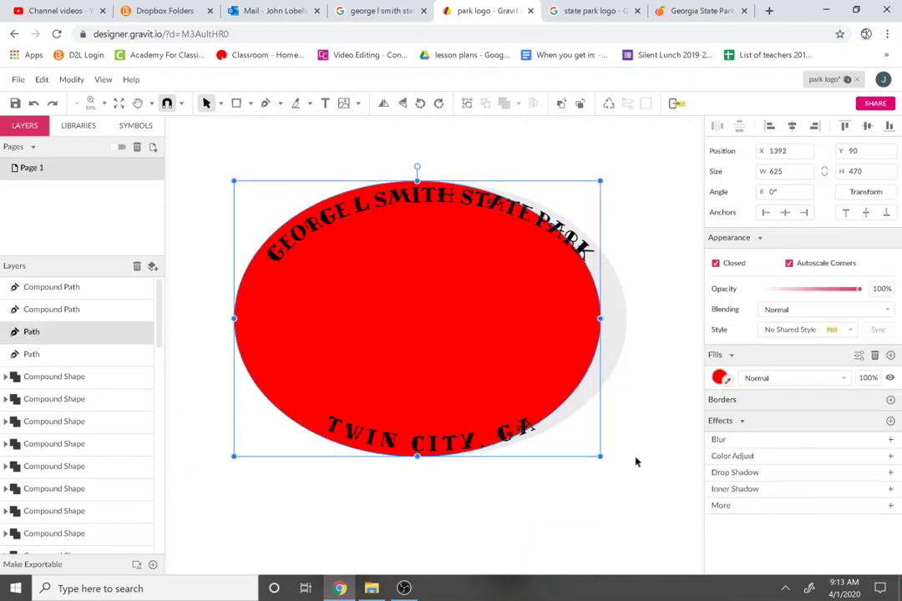
key(ctrl+z)
Step: Scale the red ellipse down proportionally about its center to about 529 × 371, so it sits inside the arched lettering
drag(626, 181, 587, 267)
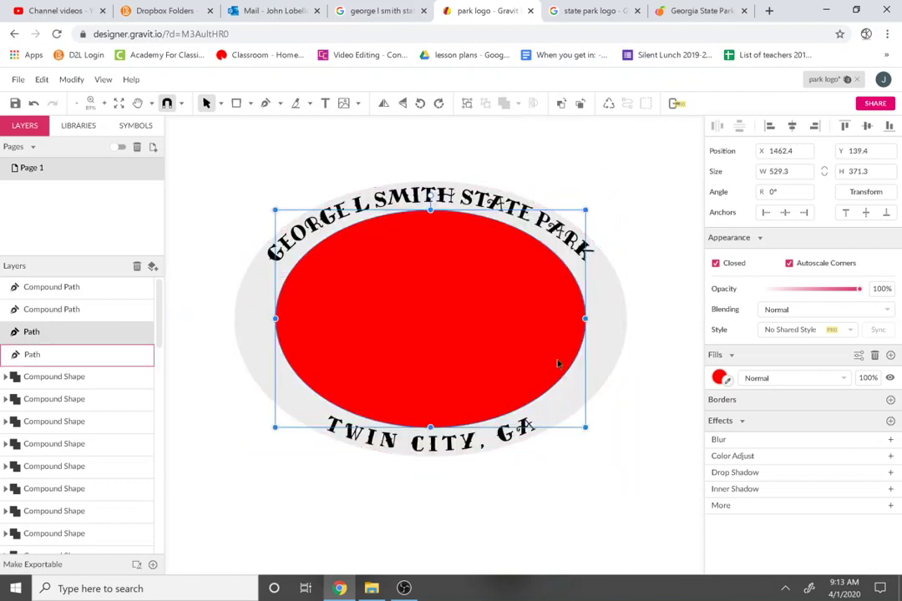
Step: Widen the red ellipse symmetrically about its center to about 582, and subtract it from the gray ellipse to form a ring
key(alt)
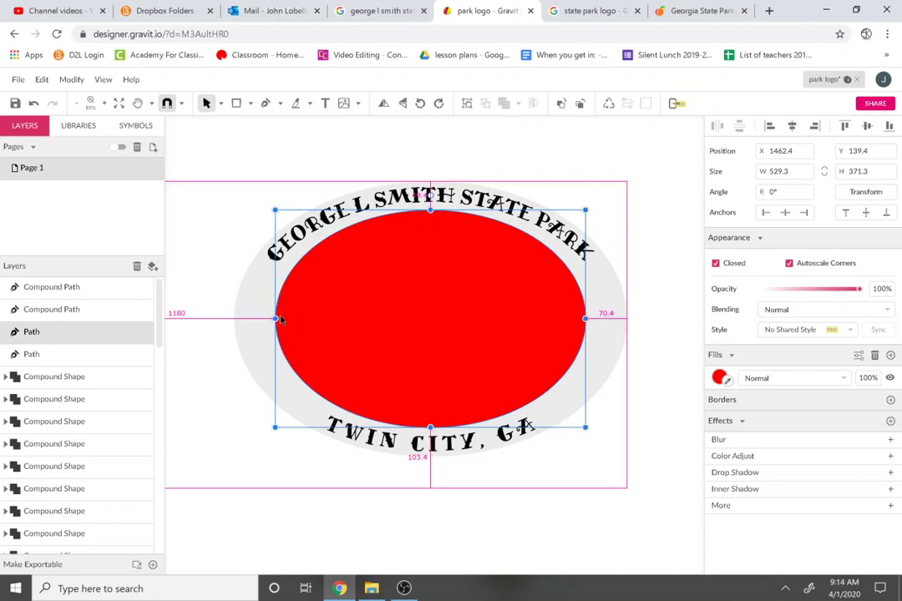
drag(275, 320, 262, 322)
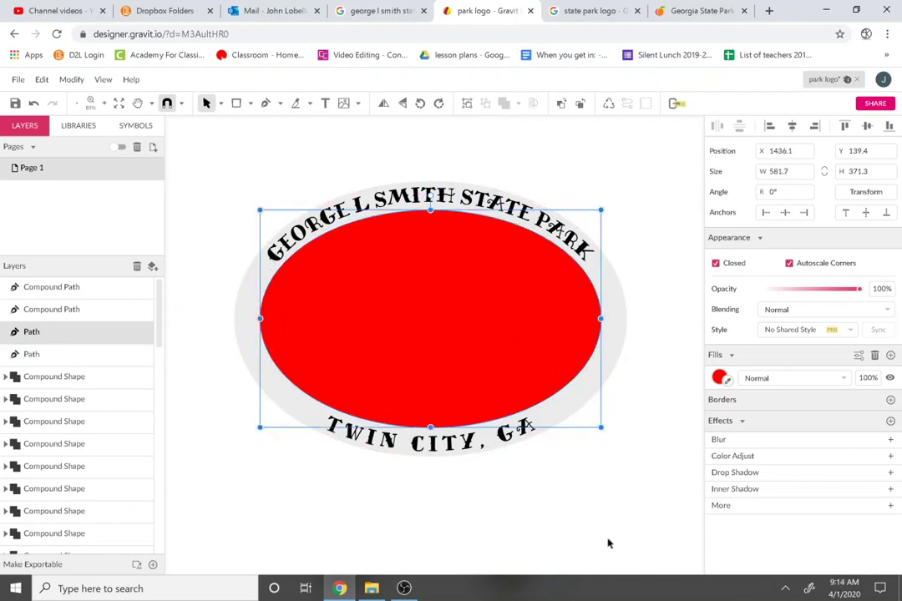
shift+click(620, 304)
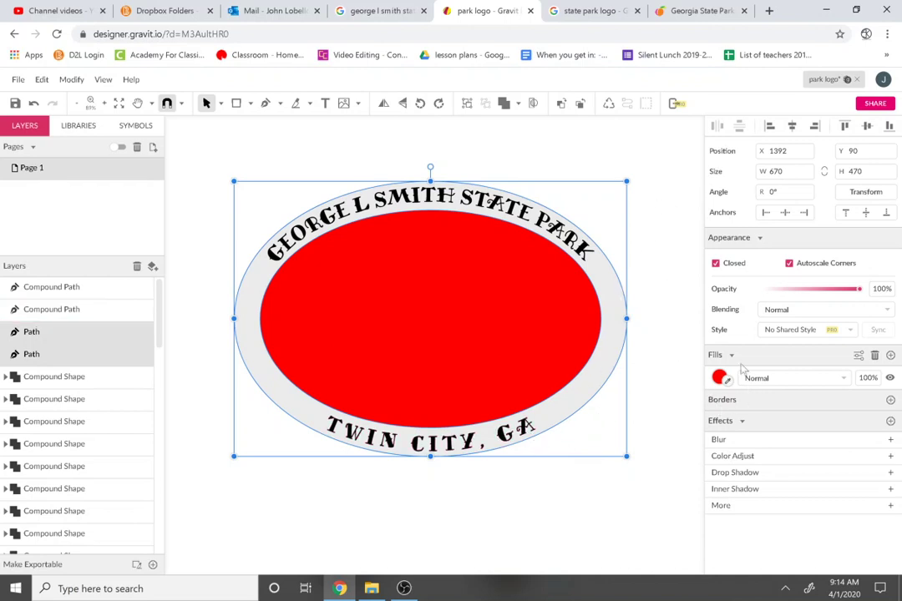
click(517, 103)
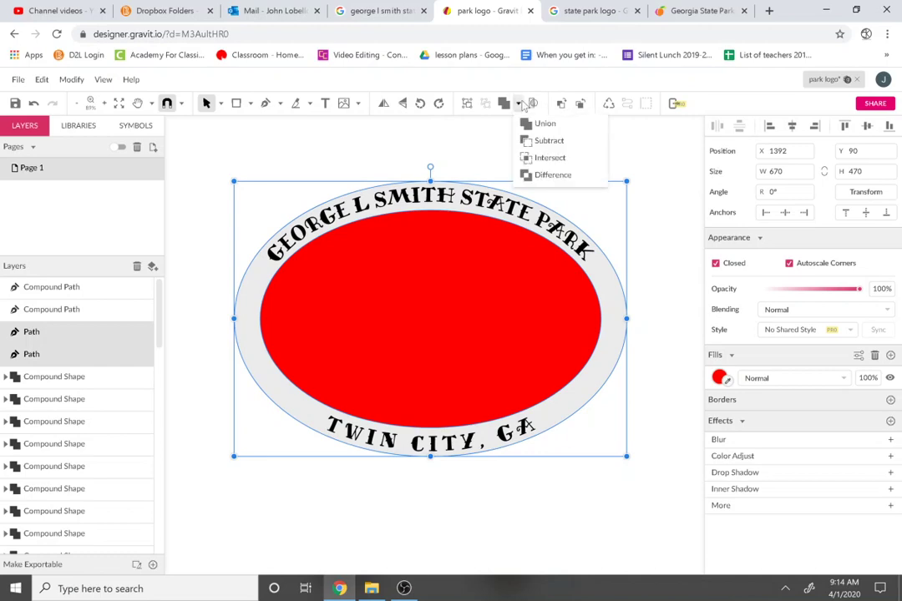
click(548, 140)
click(476, 326)
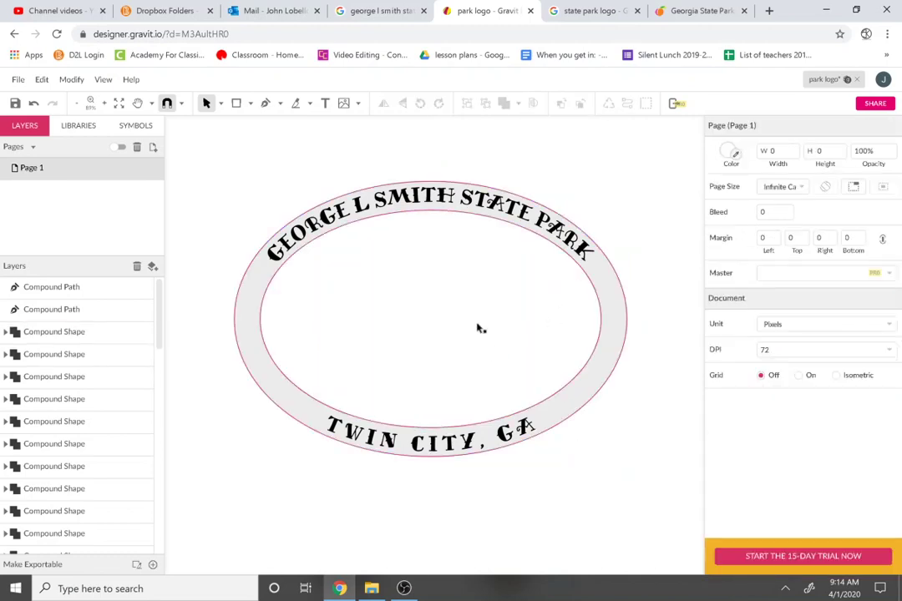
scroll(509, 460, down, 5)
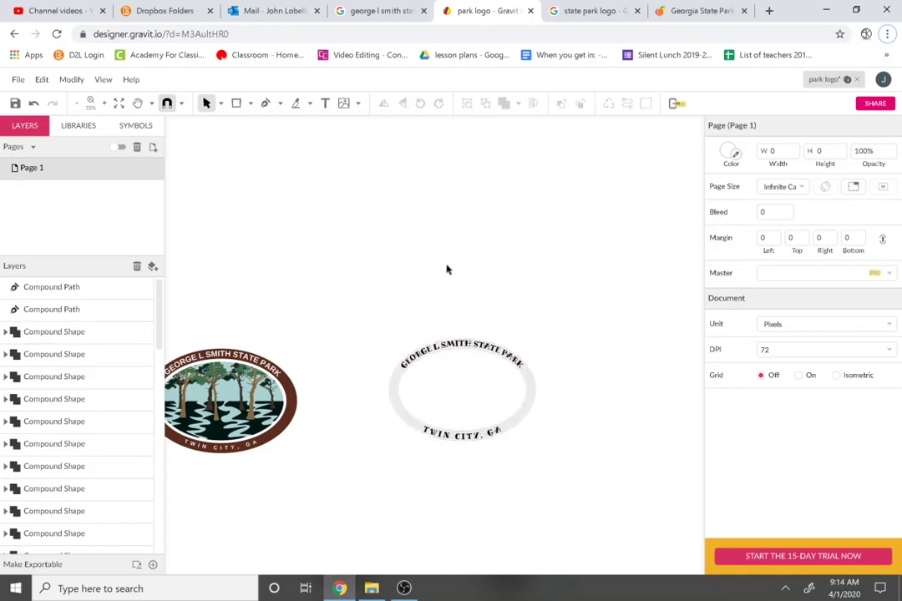
Step: Open Adobe Color (color.adobe.com) in a new browser tab and go to its theme search on the Explore page
click(769, 10)
text(COL)
key(Return)
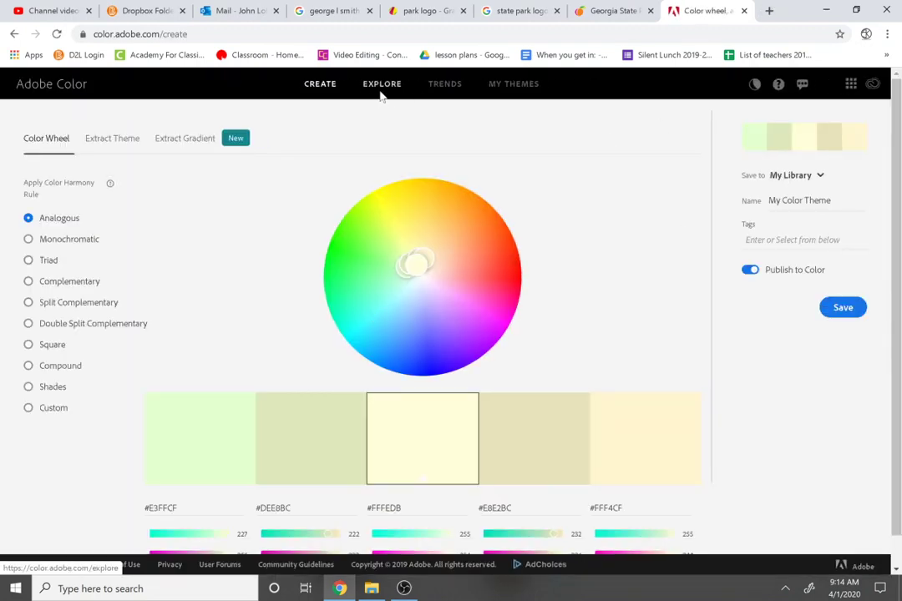
click(379, 93)
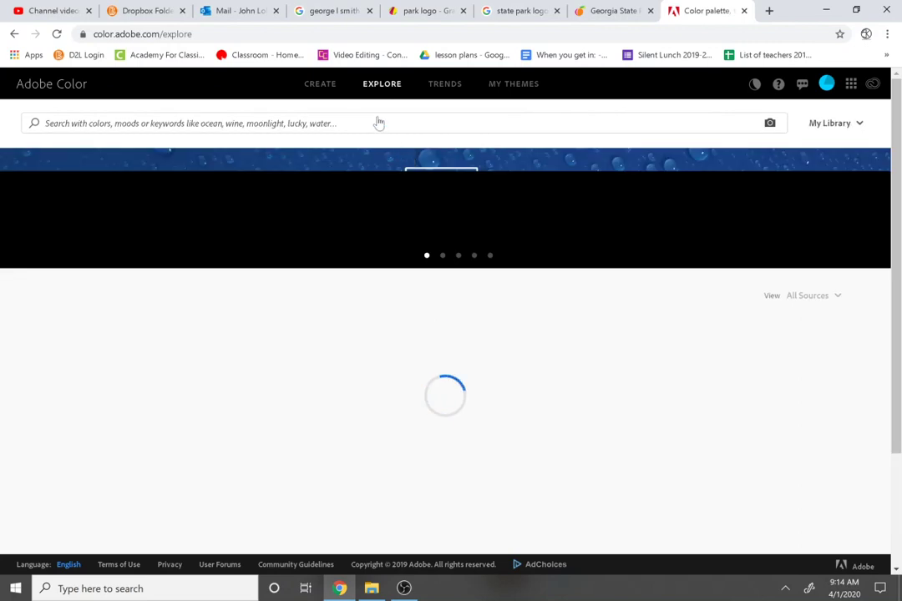
click(381, 125)
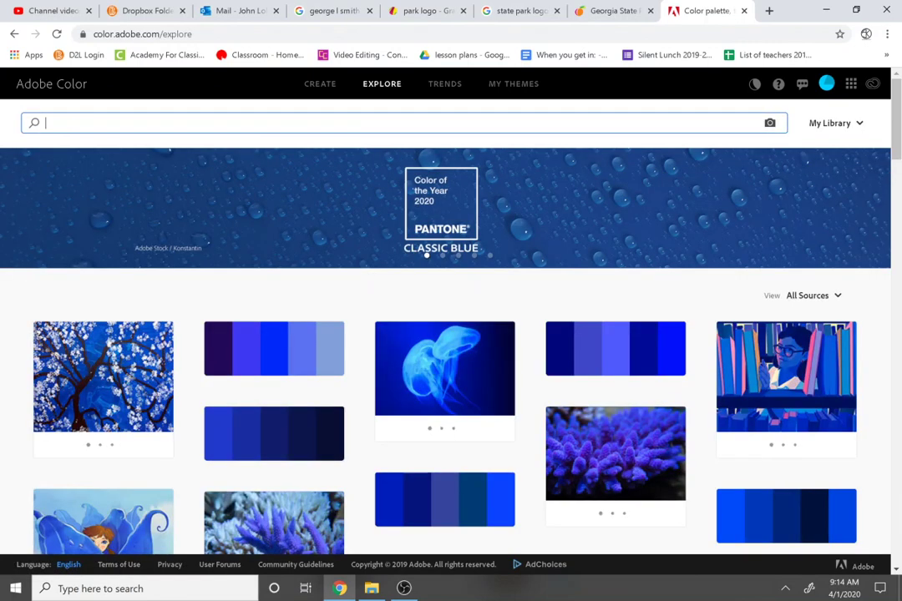
Step: Search the color themes for MOUNTAIN and look over the resulting palettes
text(MOUT)
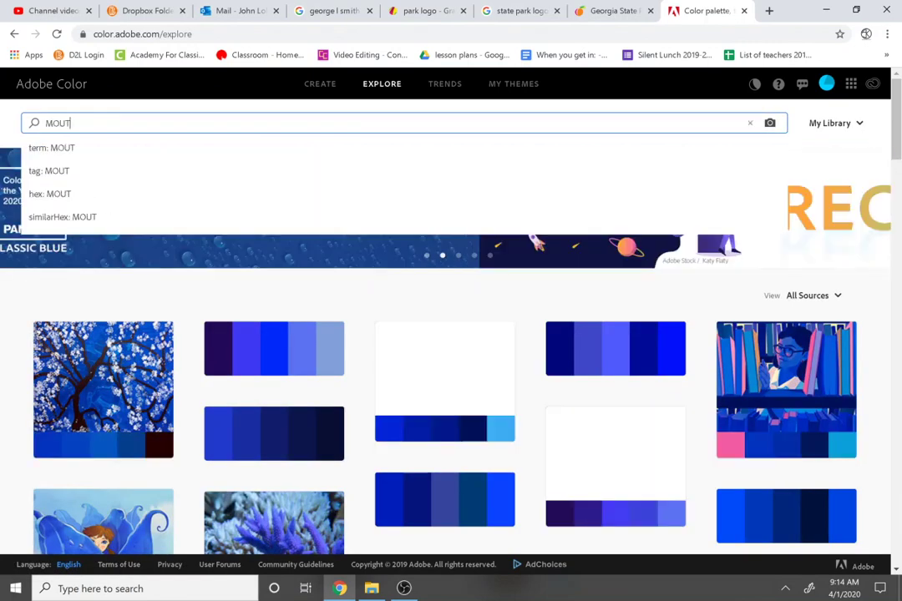
text(TAIN)
key(Return)
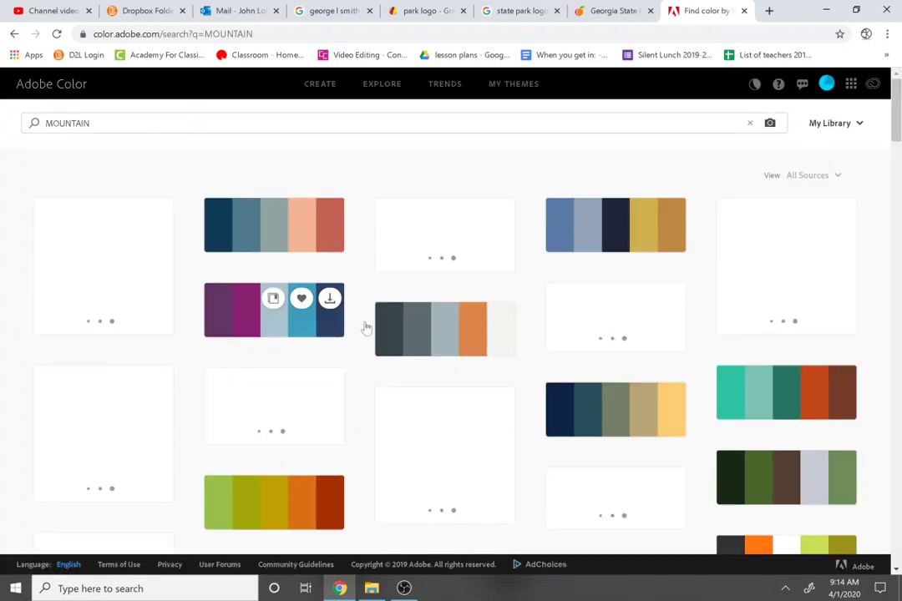
scroll(420, 300, down, 1)
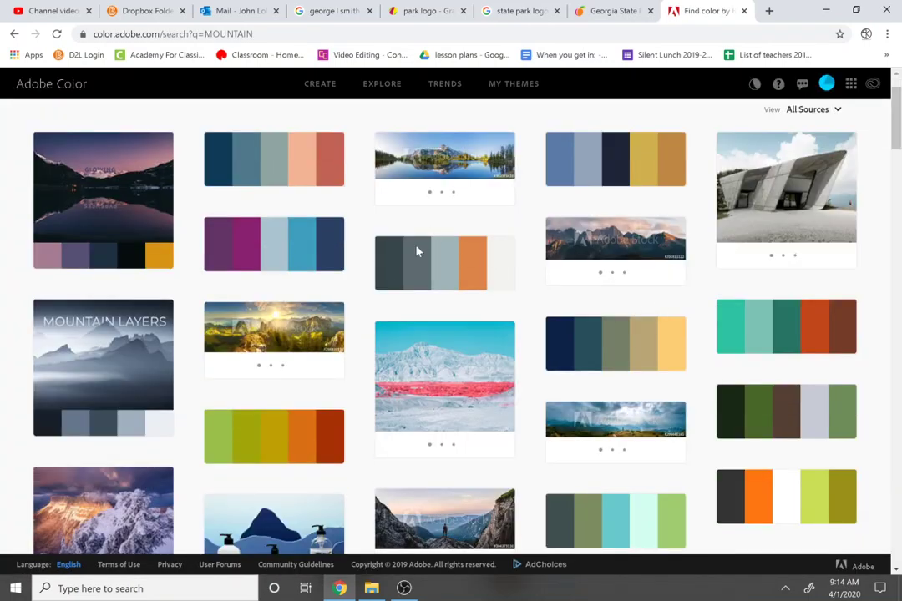
scroll(417, 250, up, 1)
Step: Replace the color theme search with POND
click(67, 123)
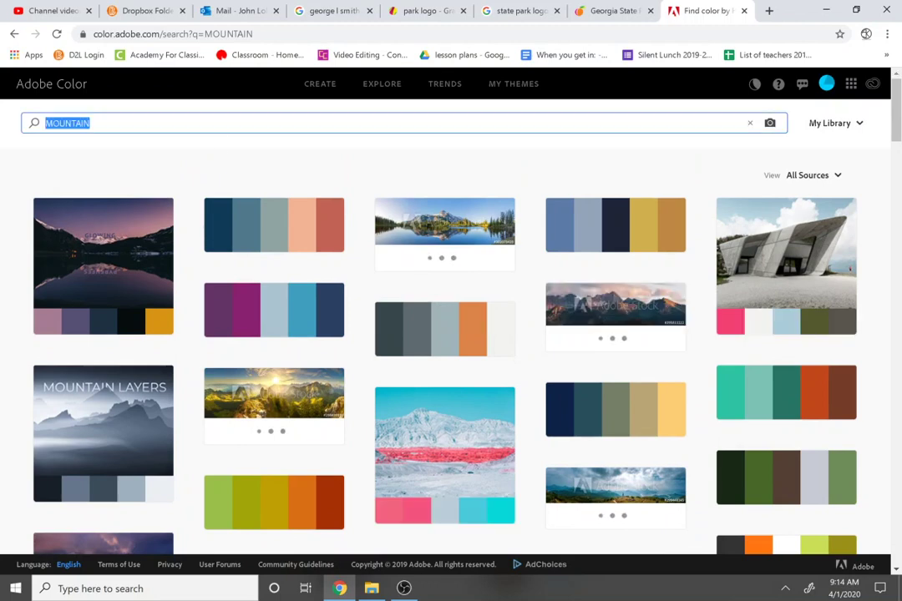
text(POND)
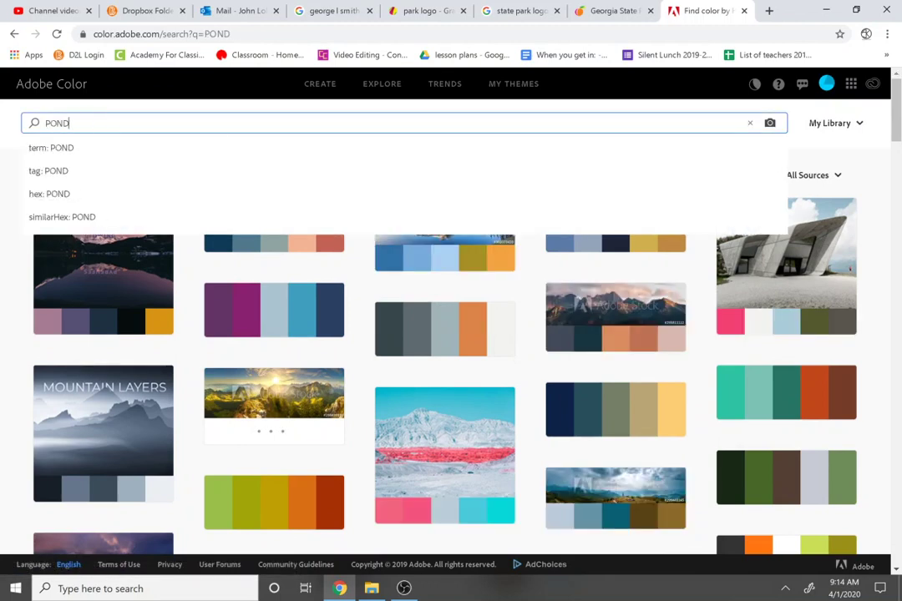
key(Return)
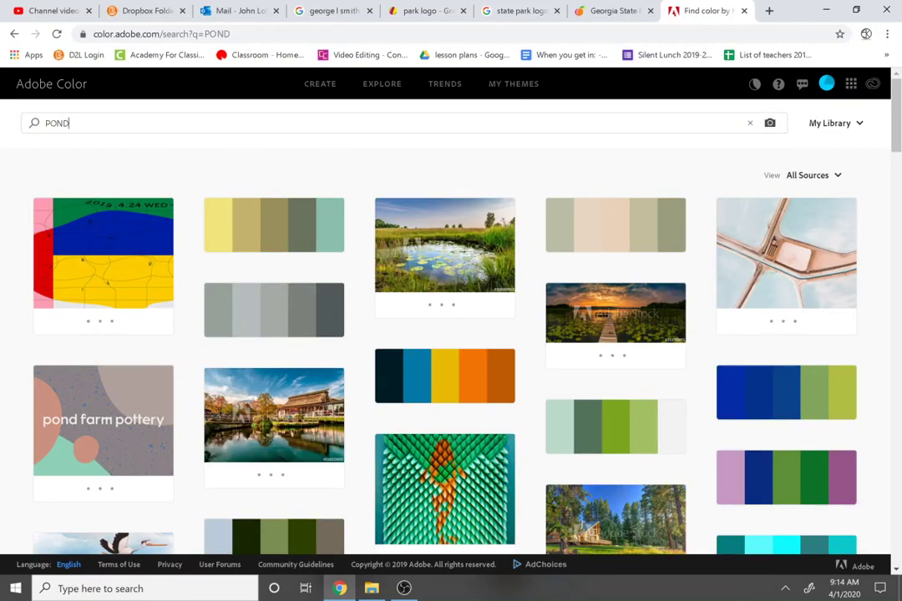
Step: Search the color themes for SWAMP and browse the palettes and photos
click(100, 123)
text(SWAMP)
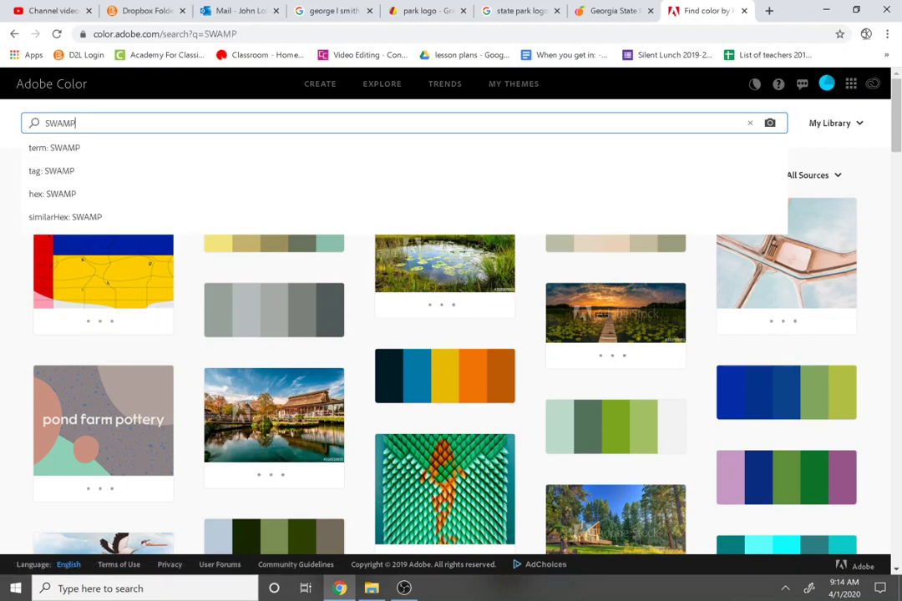
key(Return)
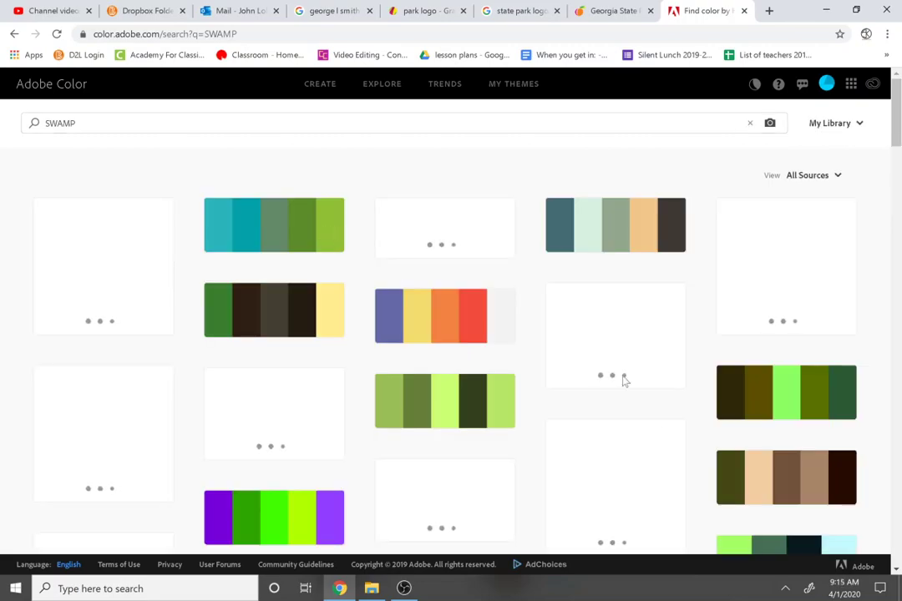
scroll(541, 375, down, 2)
scroll(541, 376, up, 2)
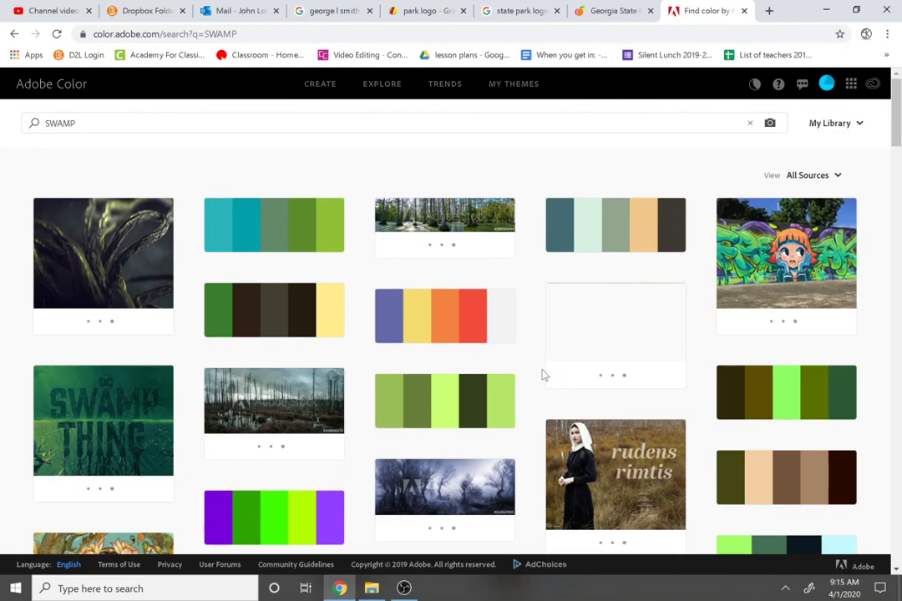
scroll(547, 377, down, 2)
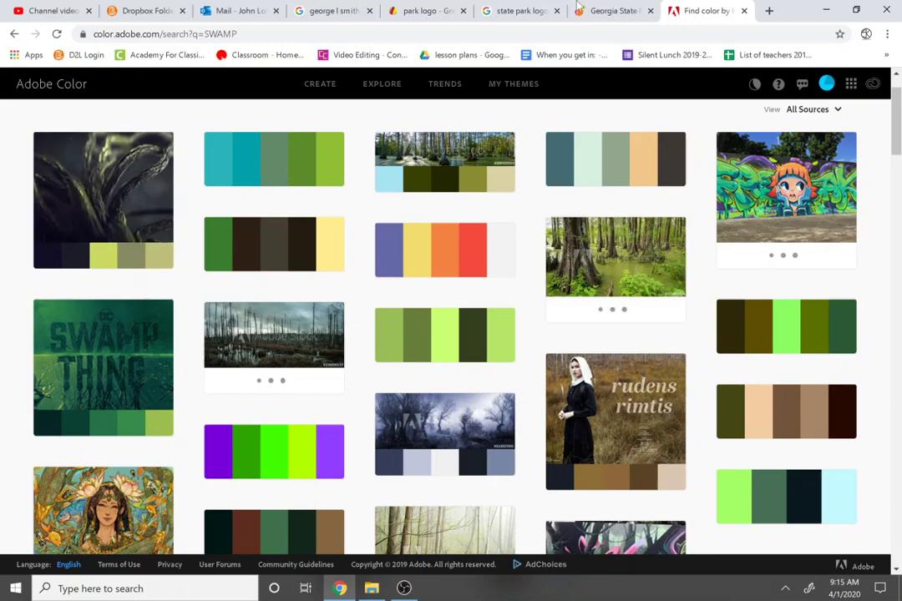
Step: Return to the park logo in Gravit Designer and draw an ellipse about 736 × 450 in the empty space above the two logos
click(417, 10)
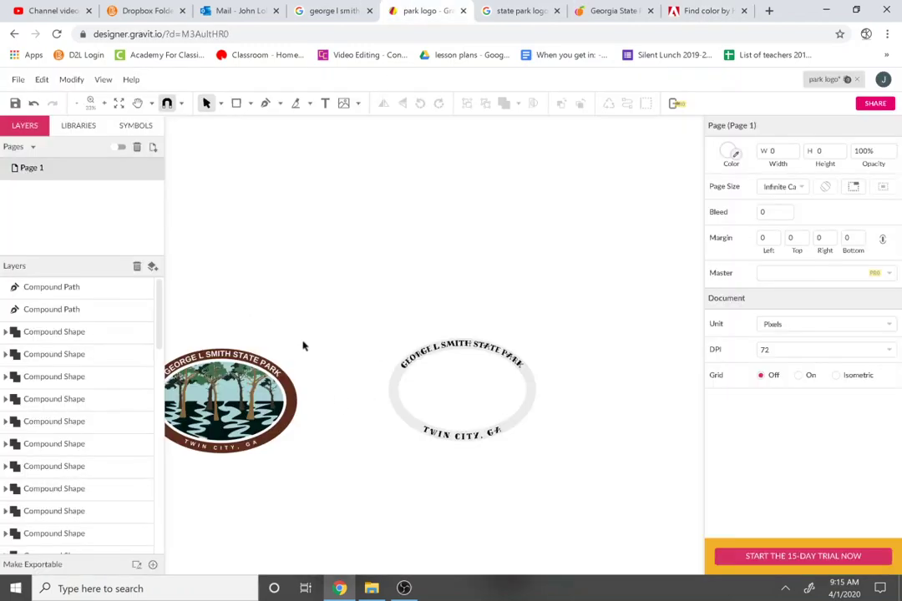
scroll(303, 346, up, 1)
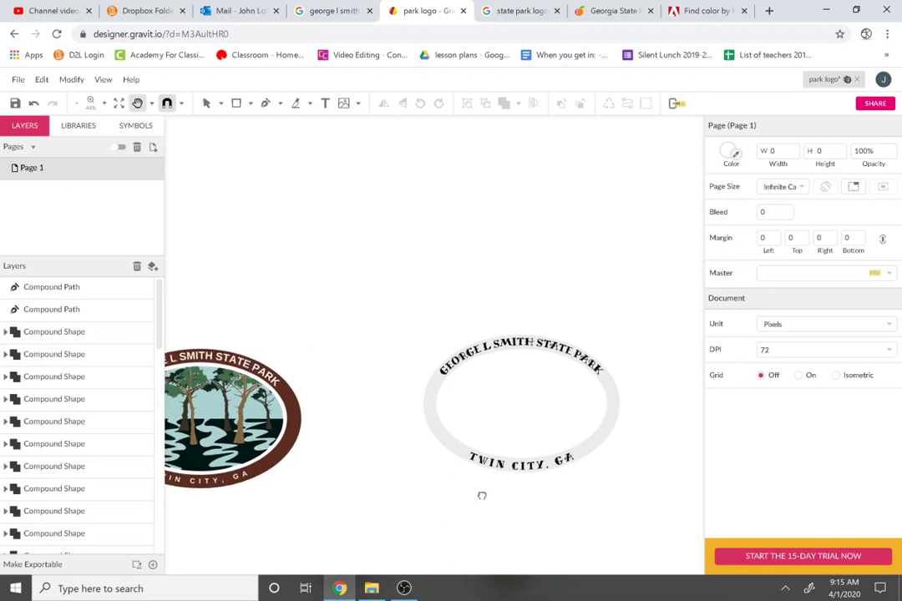
drag(483, 495, 551, 497)
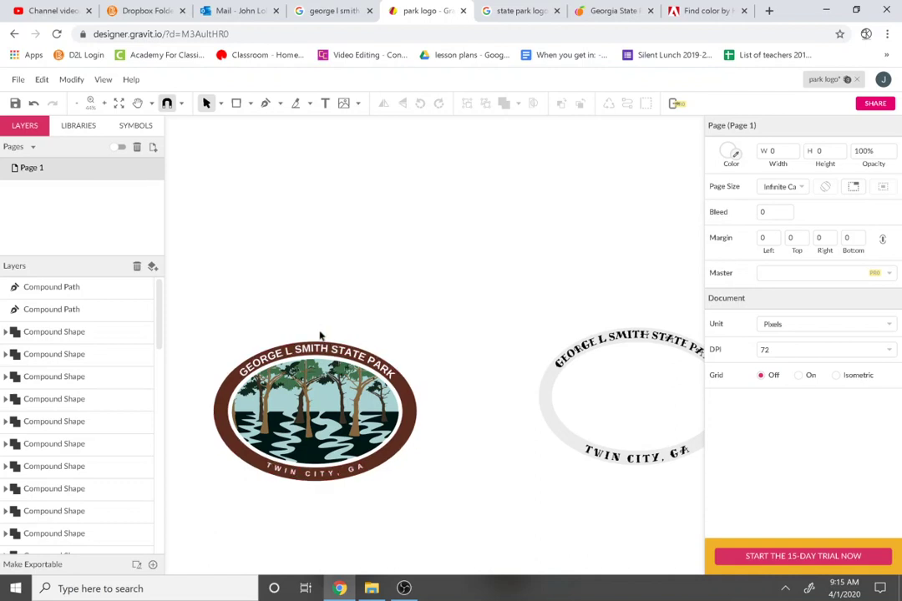
click(250, 105)
click(278, 158)
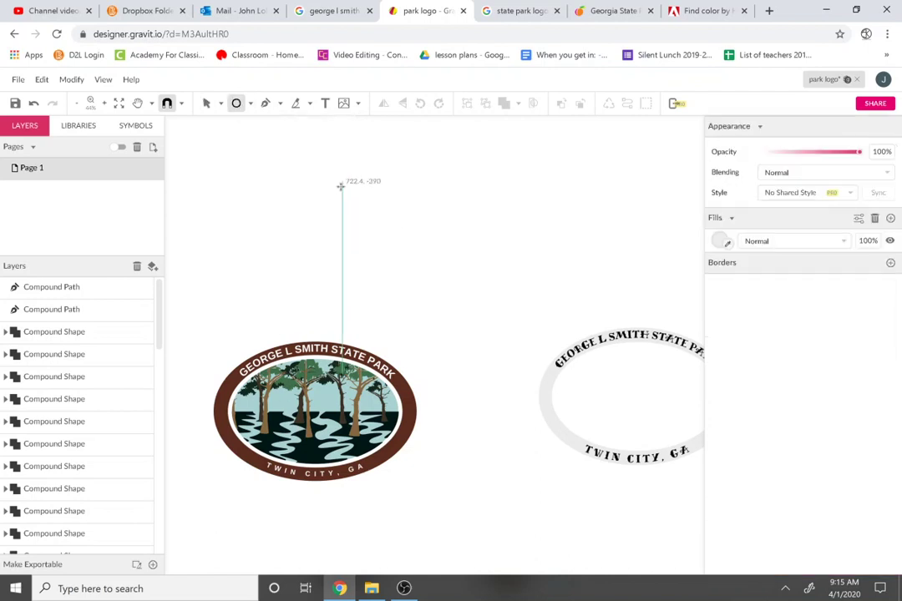
drag(340, 185, 555, 318)
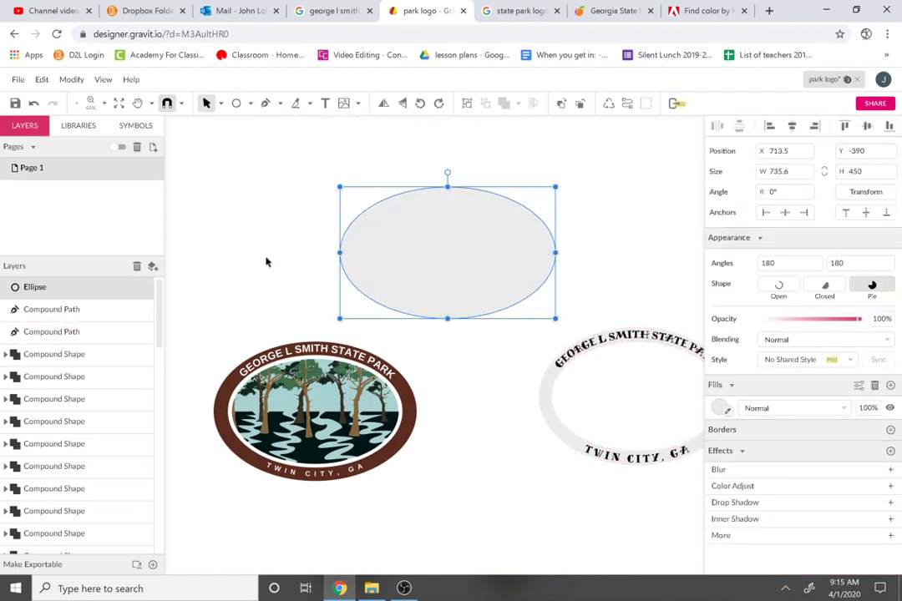
Step: Draw a small ellipse about 157 × 151 over the upper-left edge of the large ellipse and fill it with red #FF0000
click(236, 103)
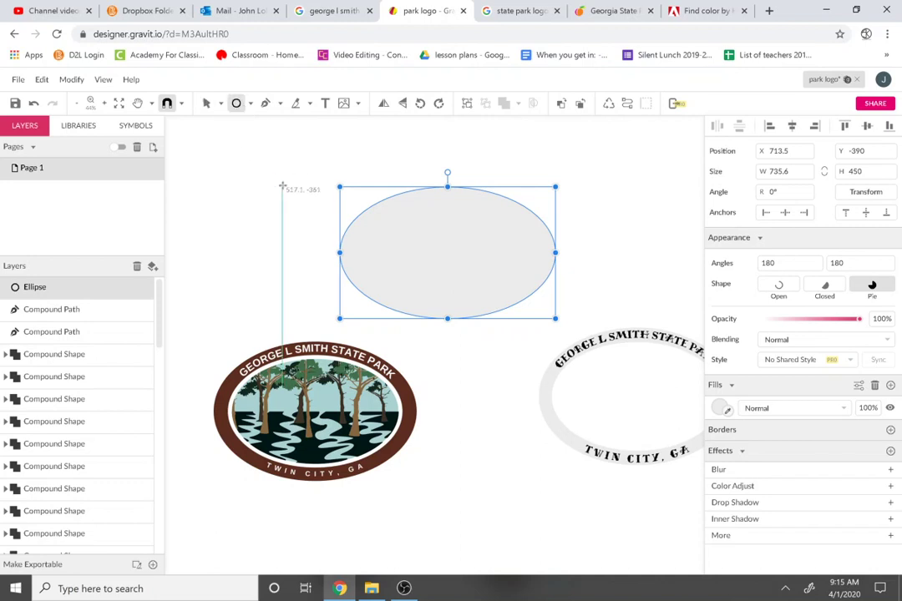
drag(336, 195, 380, 239)
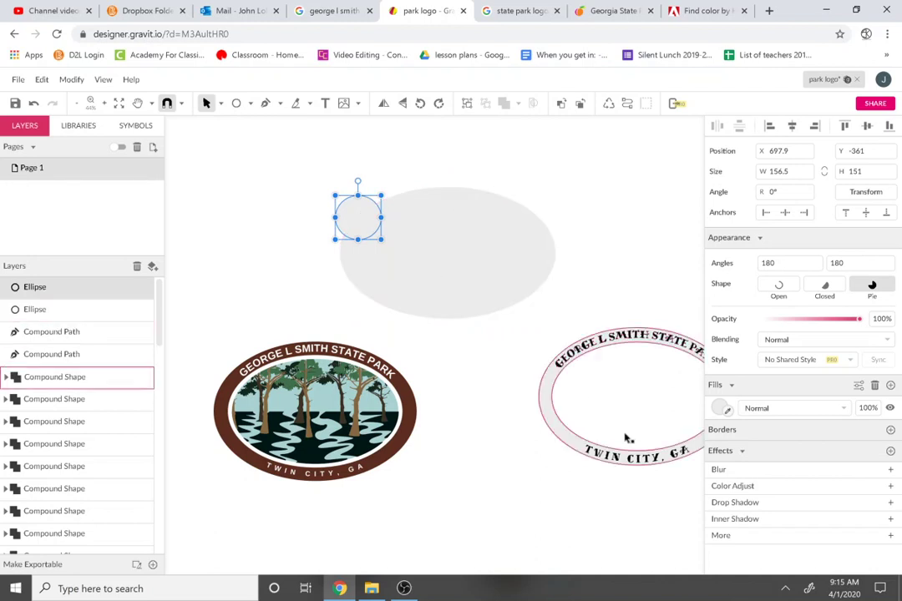
click(721, 408)
click(740, 385)
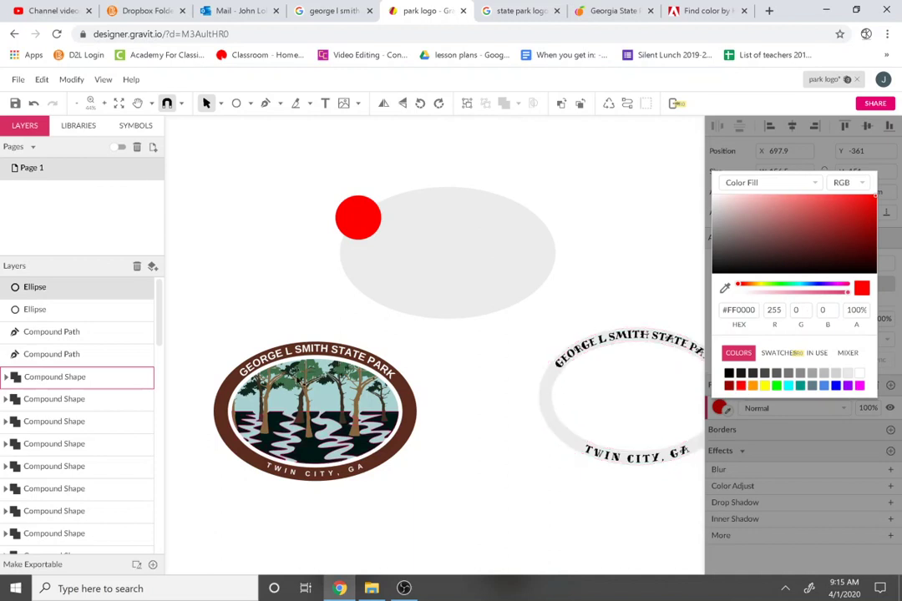
click(252, 163)
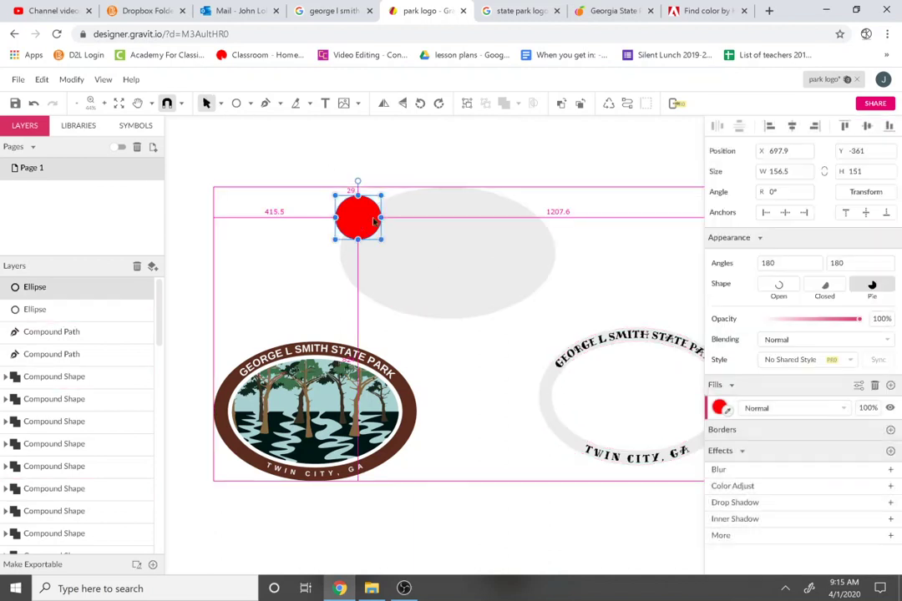
Step: Place seven copies of the red circle around the edge of the large gray ellipse
drag(374, 227, 511, 318)
drag(511, 318, 355, 280)
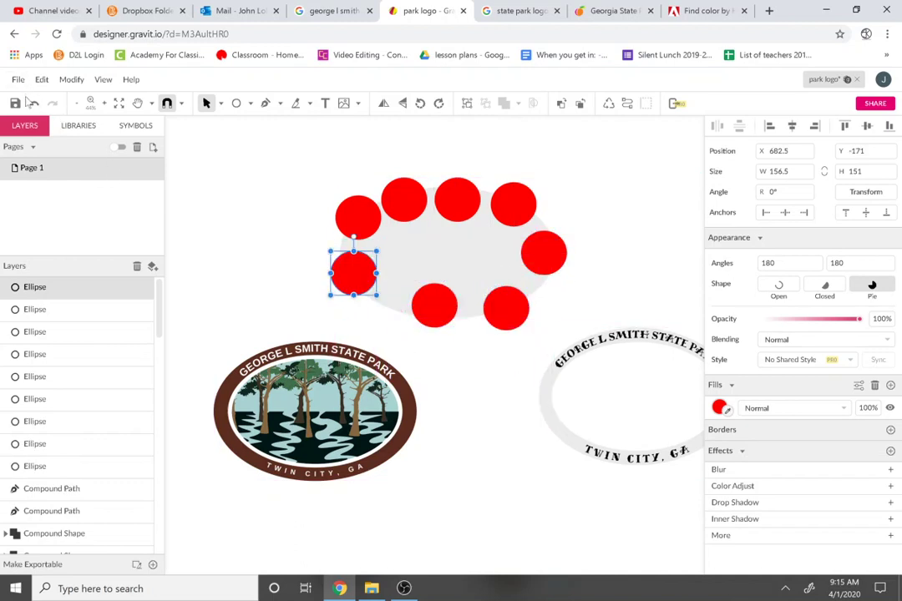
Step: Duplicate the large gray ellipse in place and bring the selected one in front of all the red circles
click(428, 274)
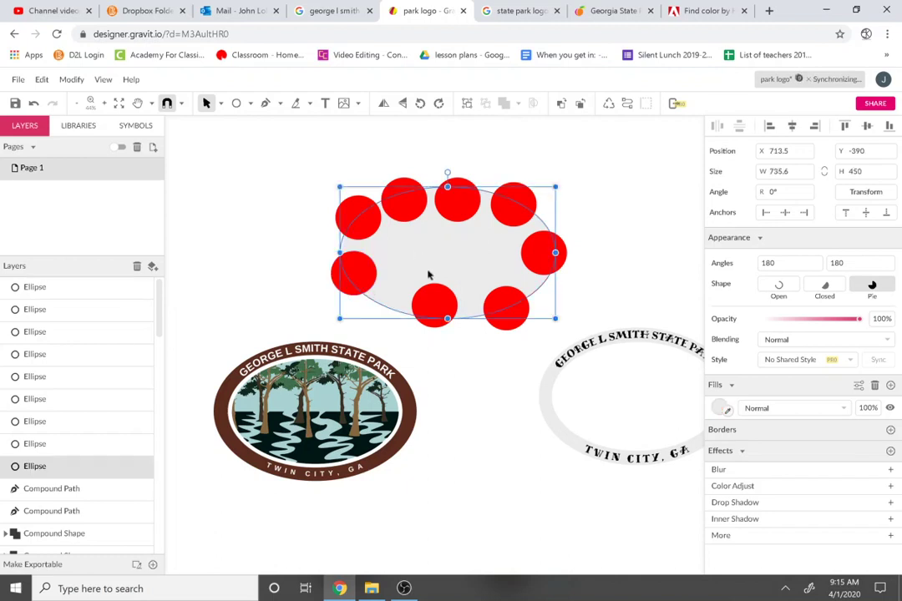
click(40, 81)
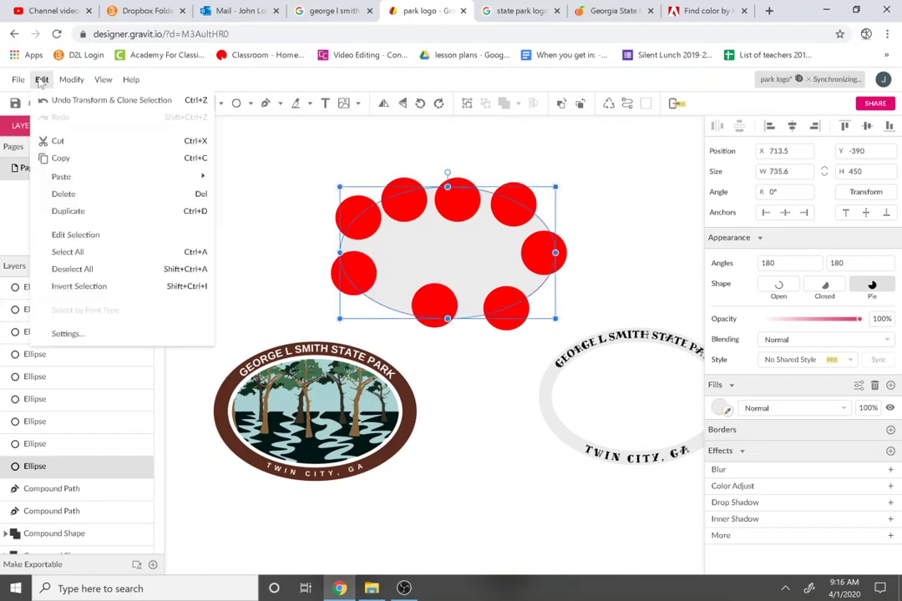
click(91, 211)
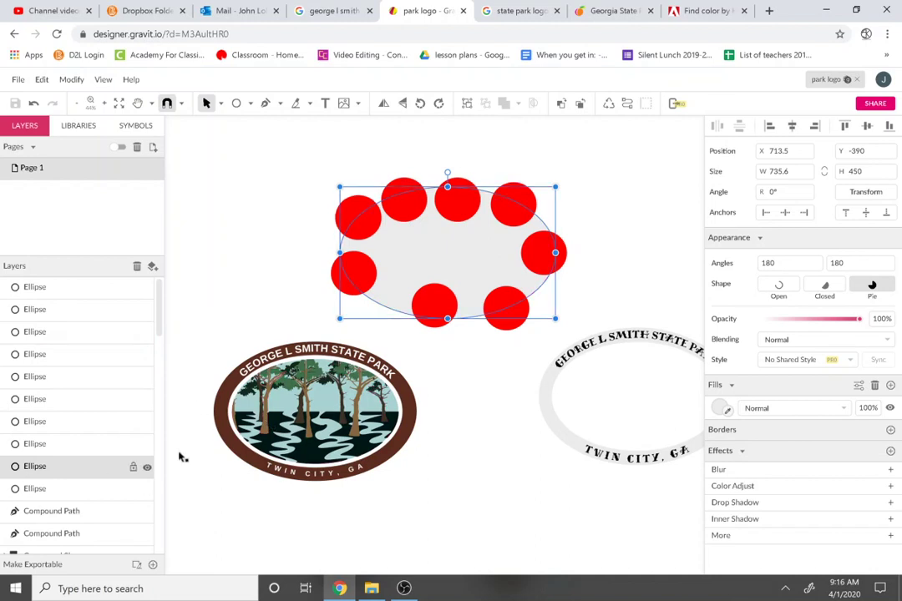
key(ctrl+shift+Up)
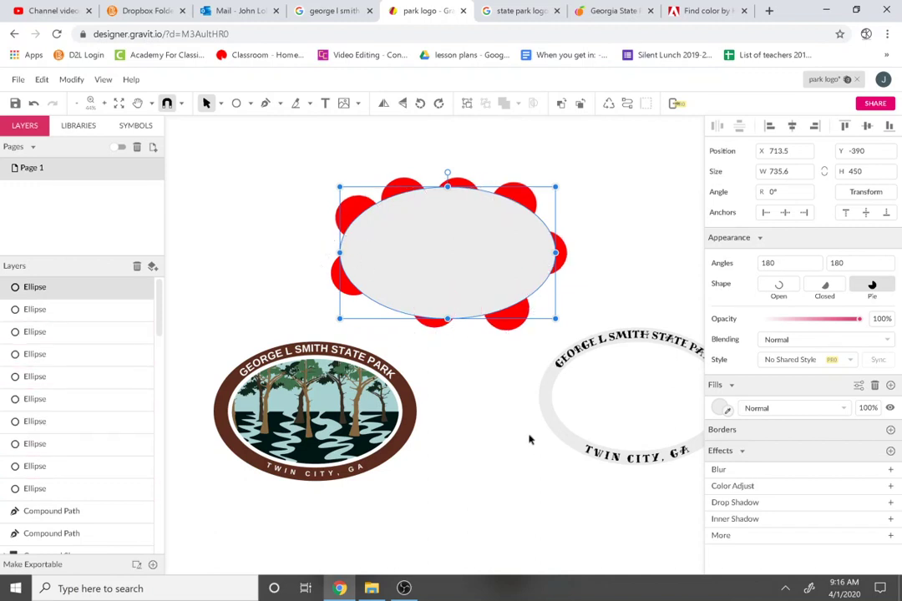
Step: Duplicate the large gray ellipse in place again and remove the accidentally added browser bookmark
key(ctrl+d)
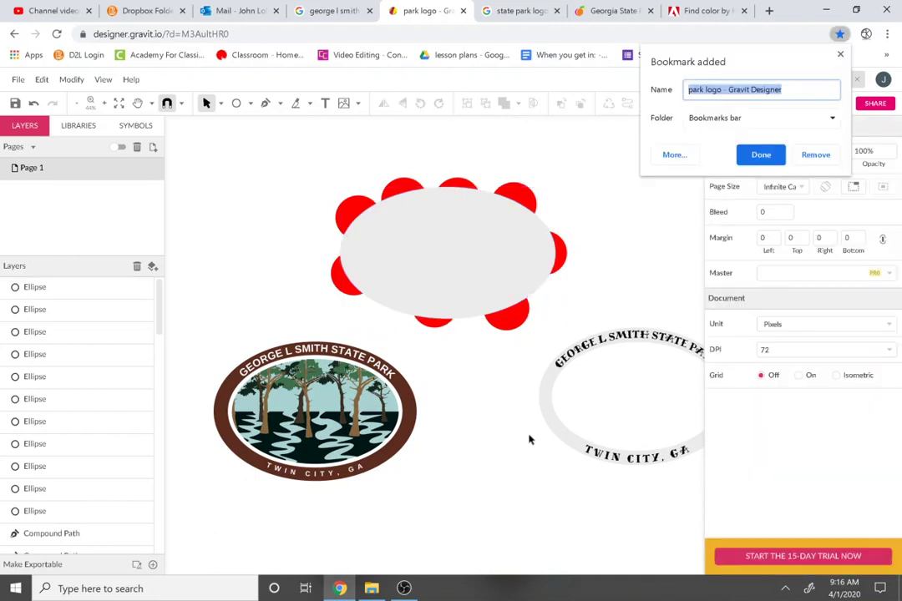
scroll(327, 257, up, 1)
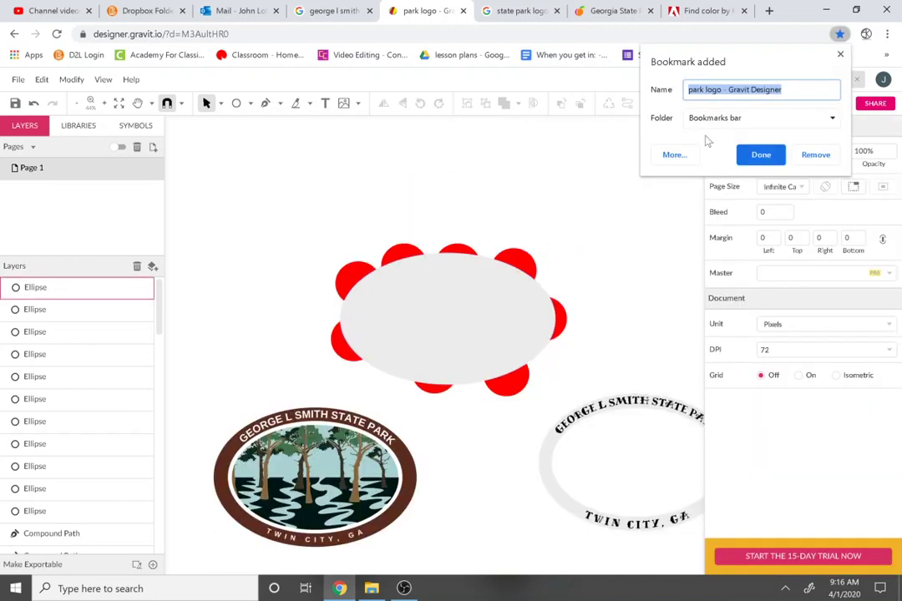
click(813, 155)
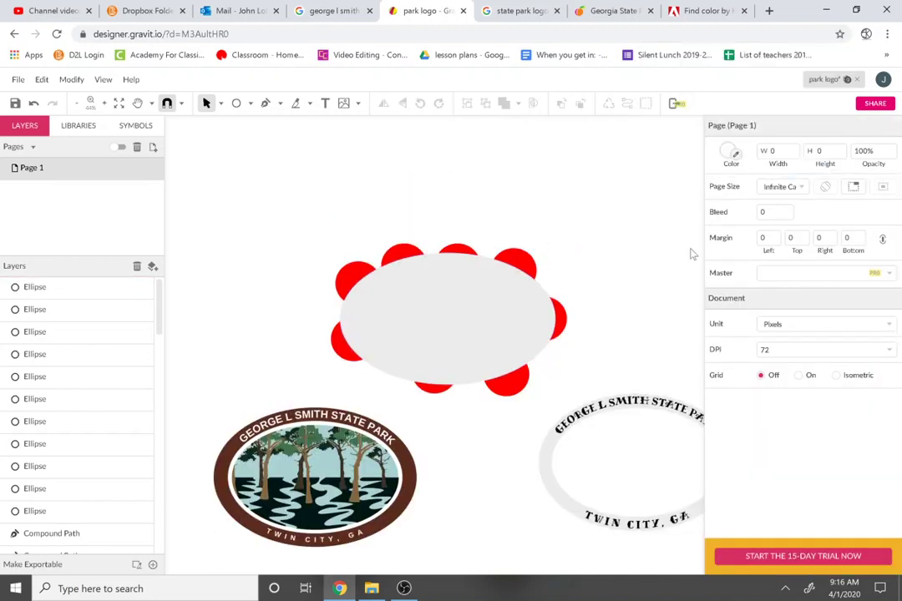
Step: Intersect the right-edge red circle and the upper-right red circle, each with its own copy of the large gray ellipse
click(428, 345)
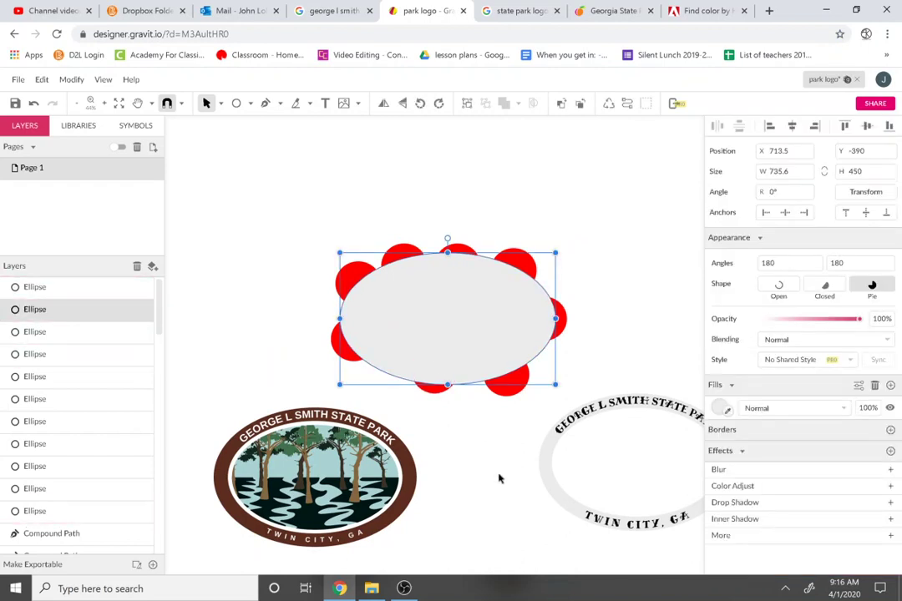
shift+click(558, 321)
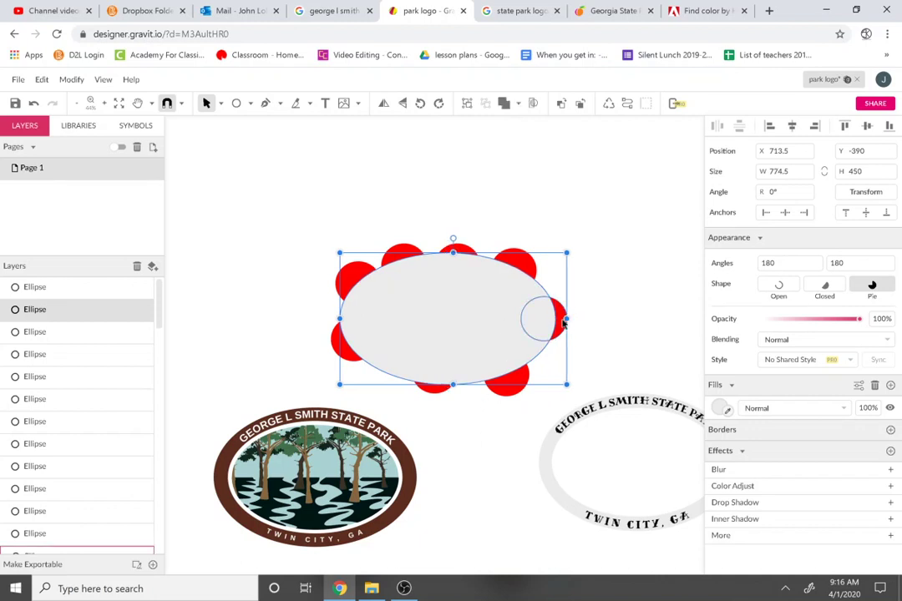
click(518, 105)
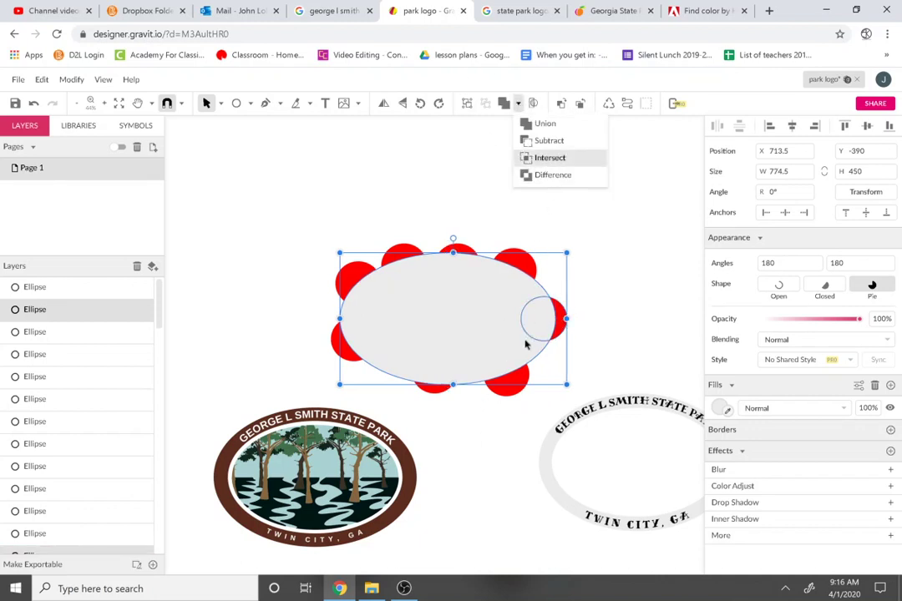
click(487, 336)
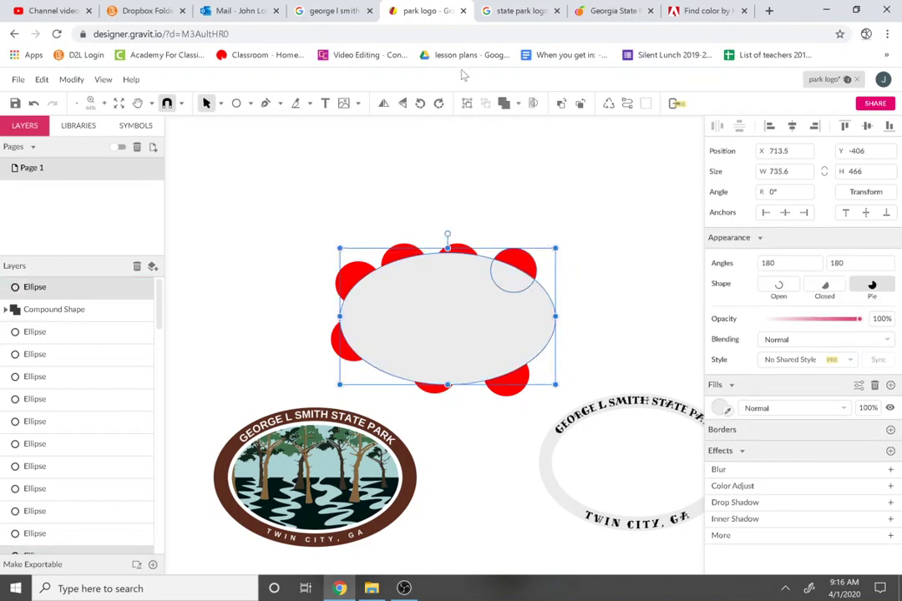
click(519, 104)
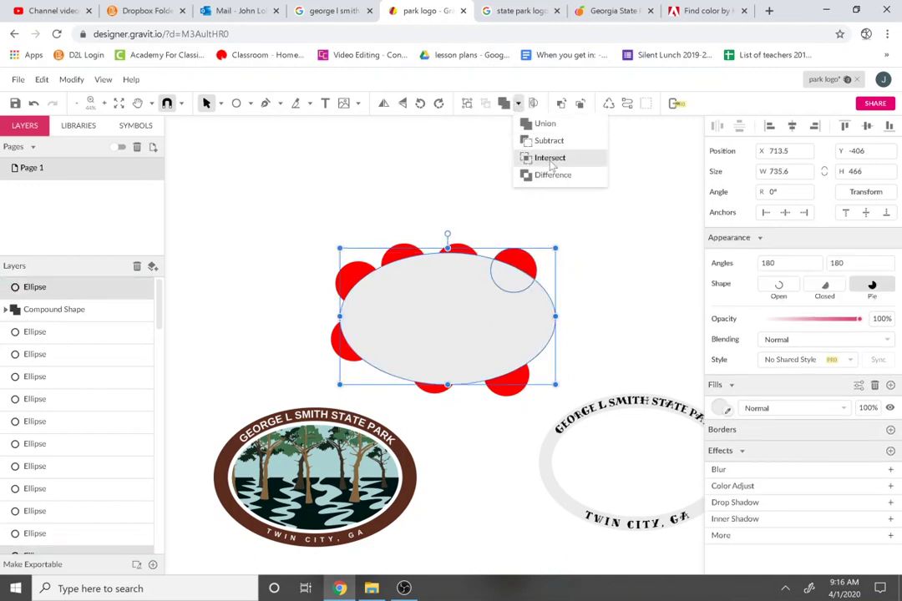
click(547, 157)
Step: Intersect the top-center red circle and its left neighbor, each with its own copy of the large gray ellipse
click(459, 320)
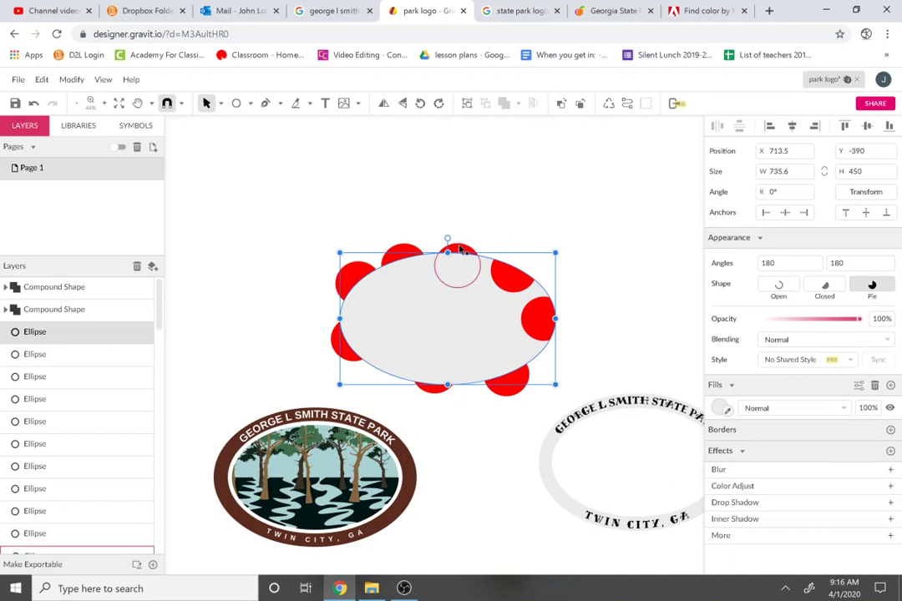
click(518, 104)
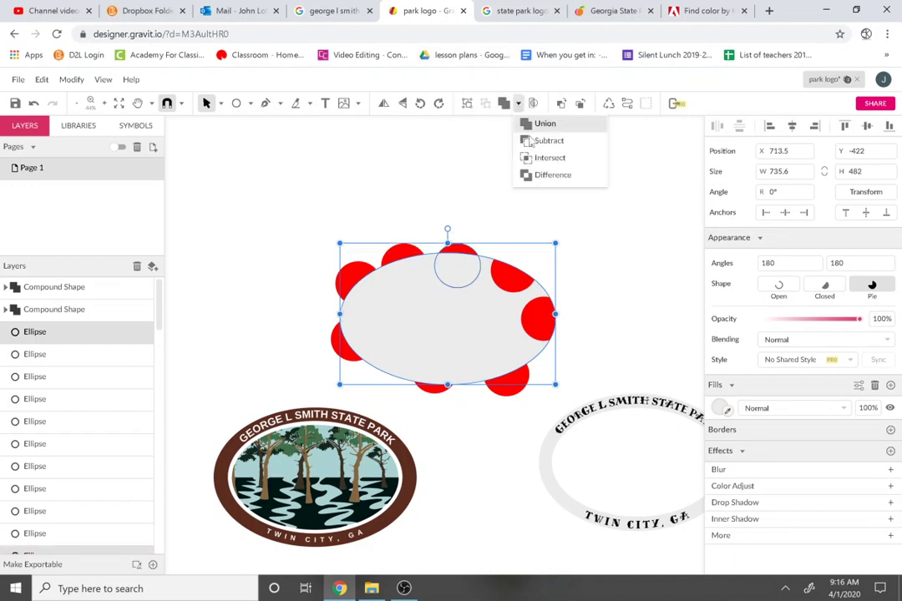
click(550, 157)
click(432, 321)
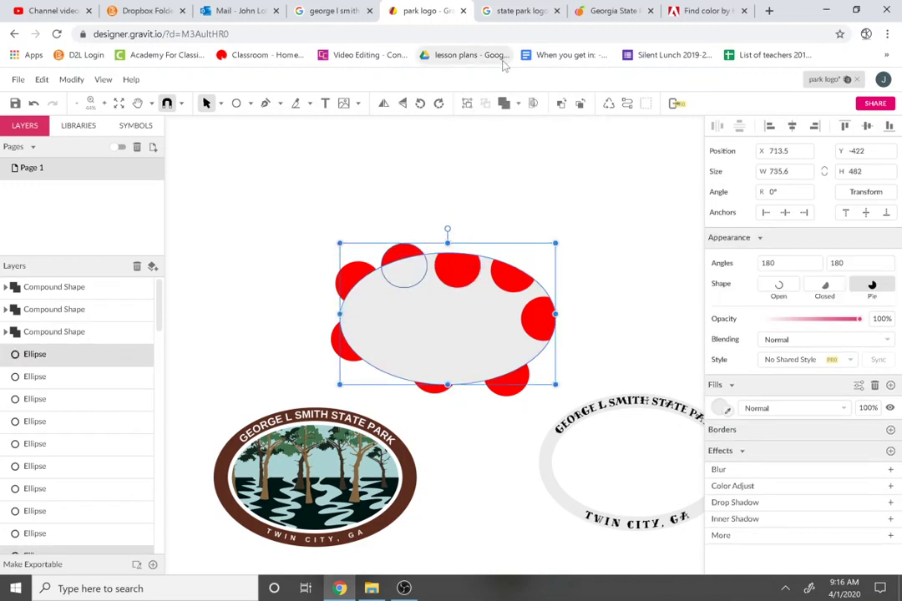
click(518, 104)
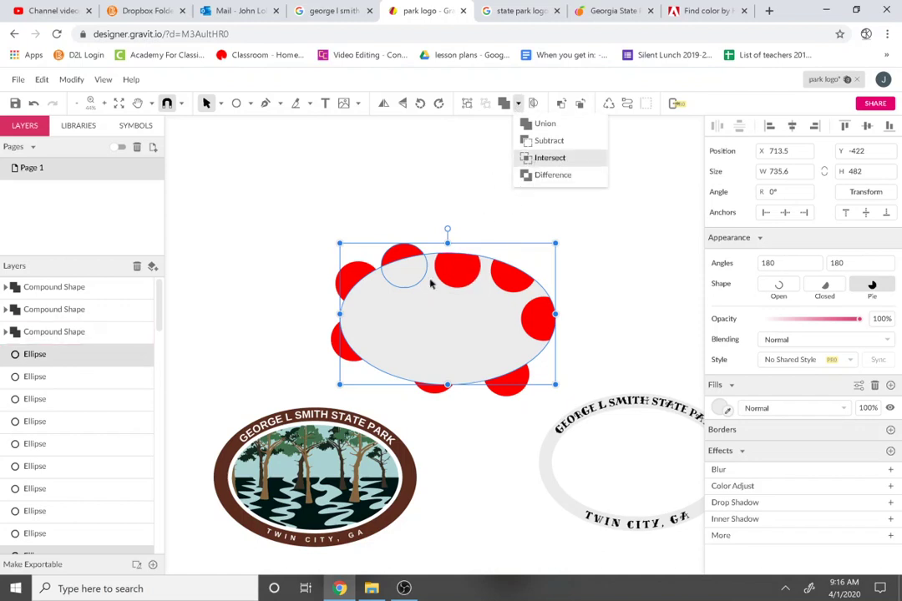
click(550, 157)
Step: Intersect the two red circles on the oval's left side, each with its own copy of the large gray ellipse
click(410, 332)
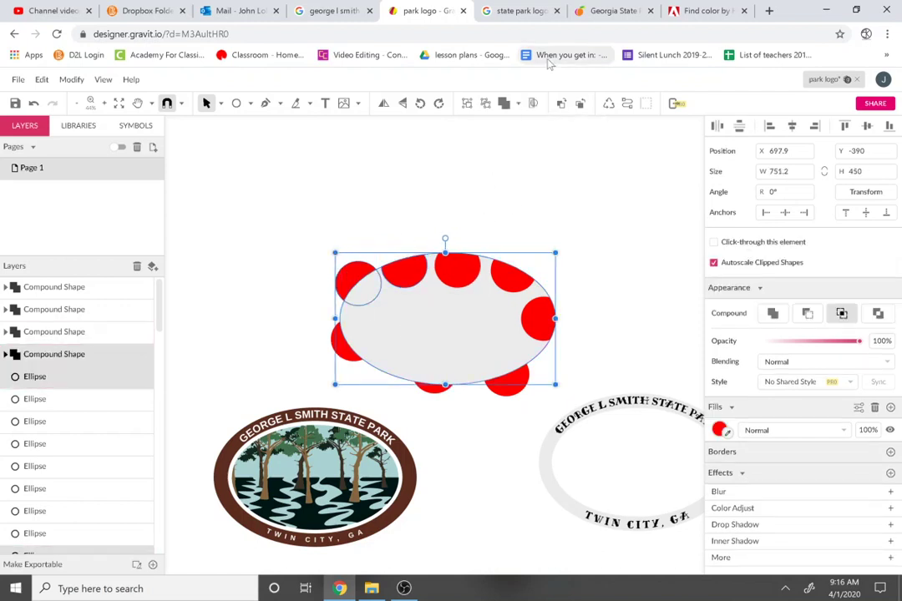
click(389, 157)
click(364, 291)
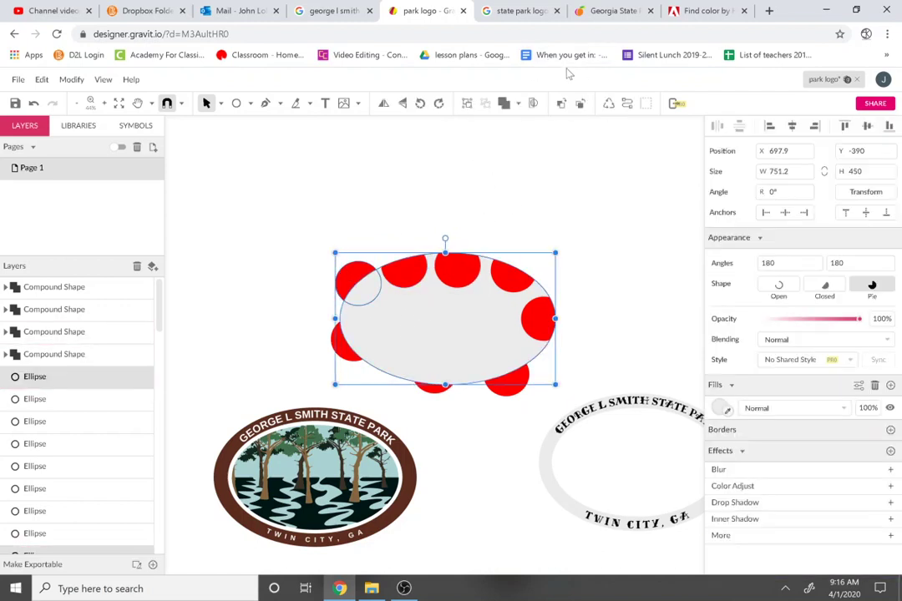
click(514, 105)
click(547, 157)
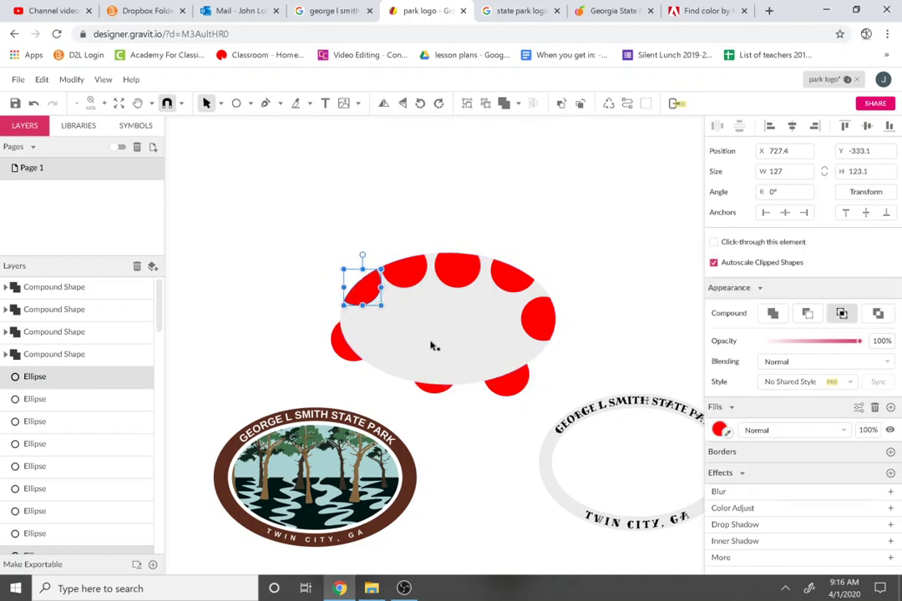
click(419, 348)
shift+click(338, 352)
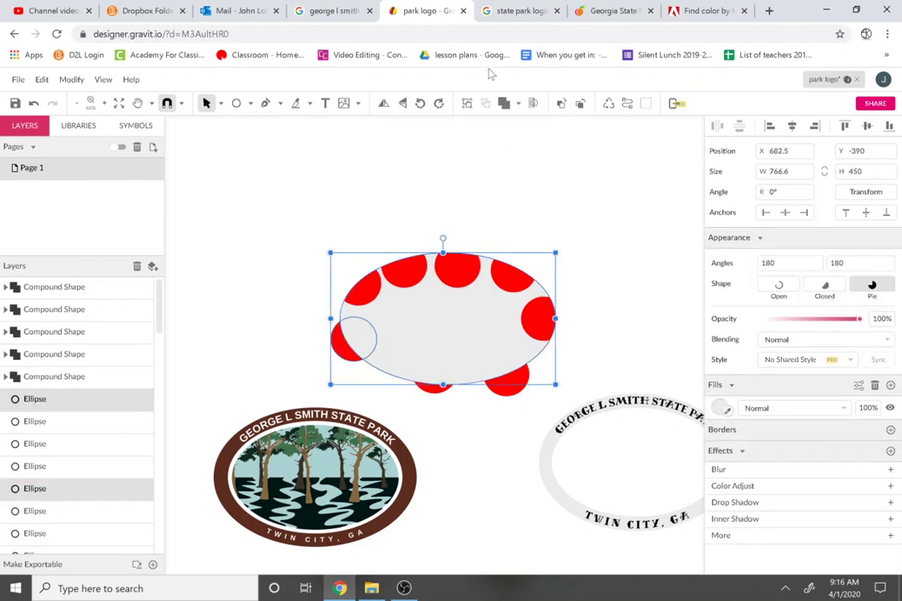
click(519, 105)
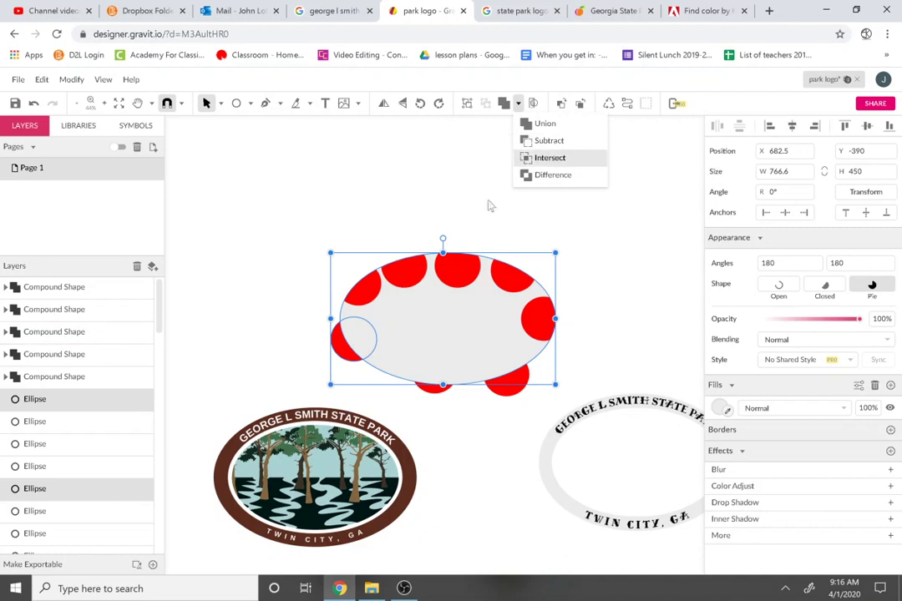
click(543, 157)
Step: Intersect the two red circles along the oval's bottom edge, each with its own copy of the large gray ellipse
click(415, 352)
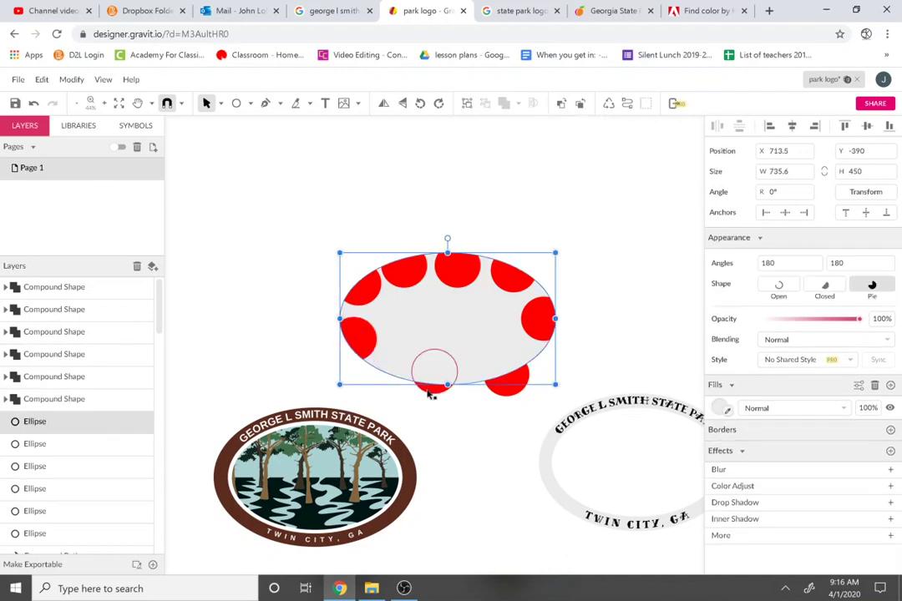
shift+click(431, 384)
click(515, 104)
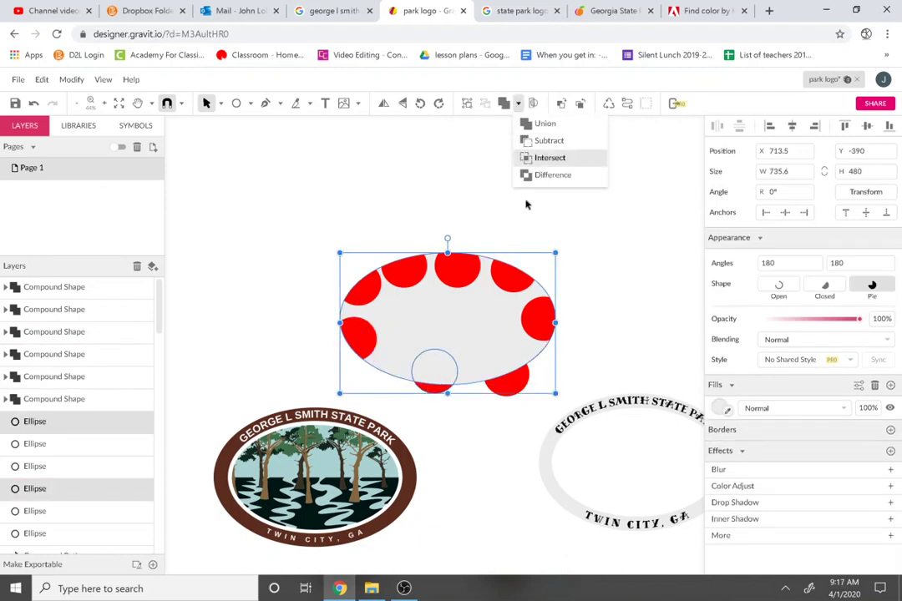
click(541, 157)
click(499, 383)
shift+click(511, 393)
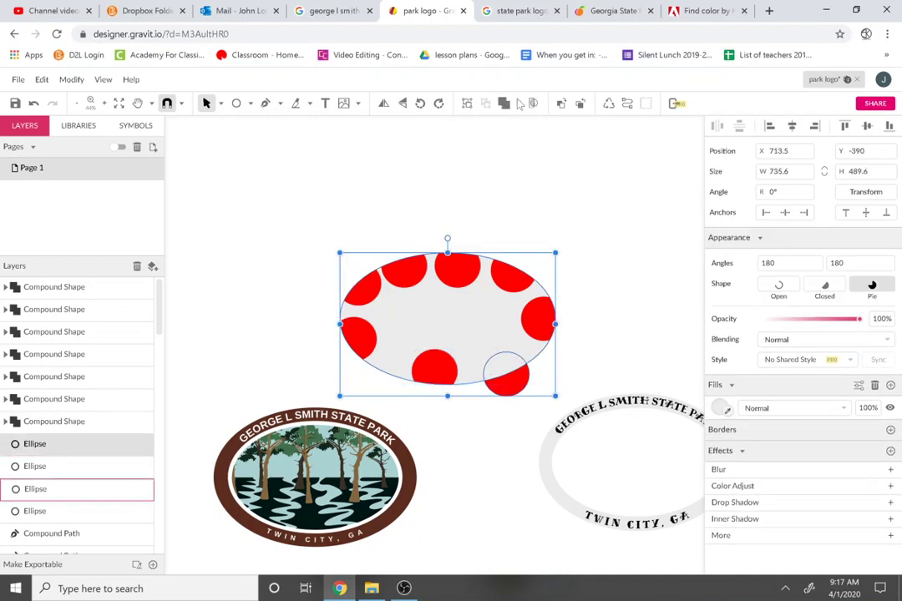
click(517, 103)
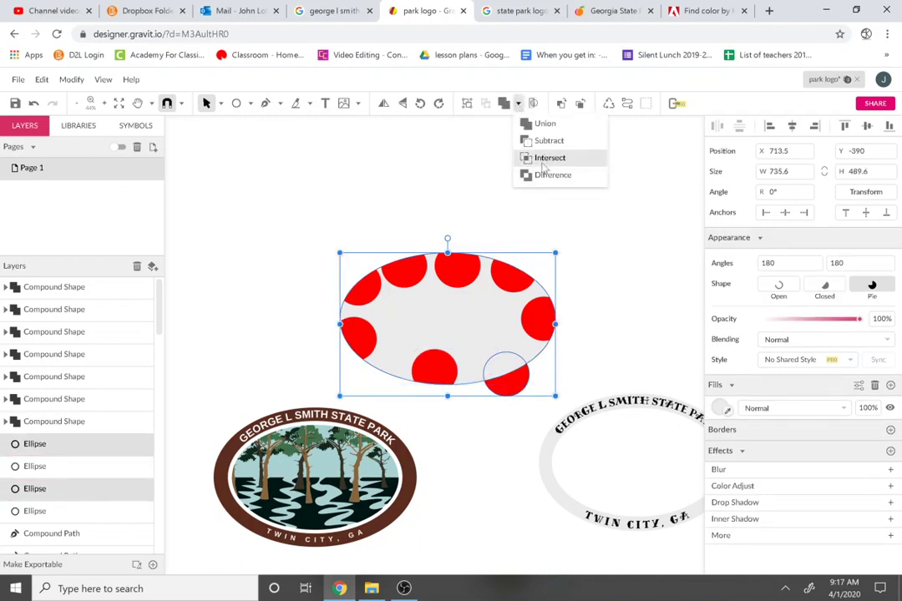
click(544, 160)
Step: Delete the spare copy of the large gray ellipse, keeping a single gray ellipse behind the clipped red shapes
click(469, 316)
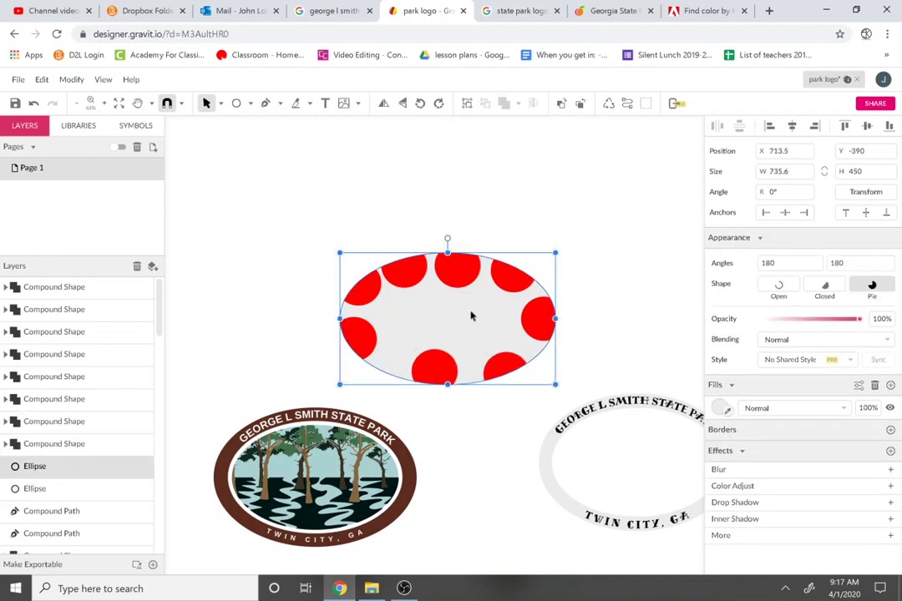
key(Delete)
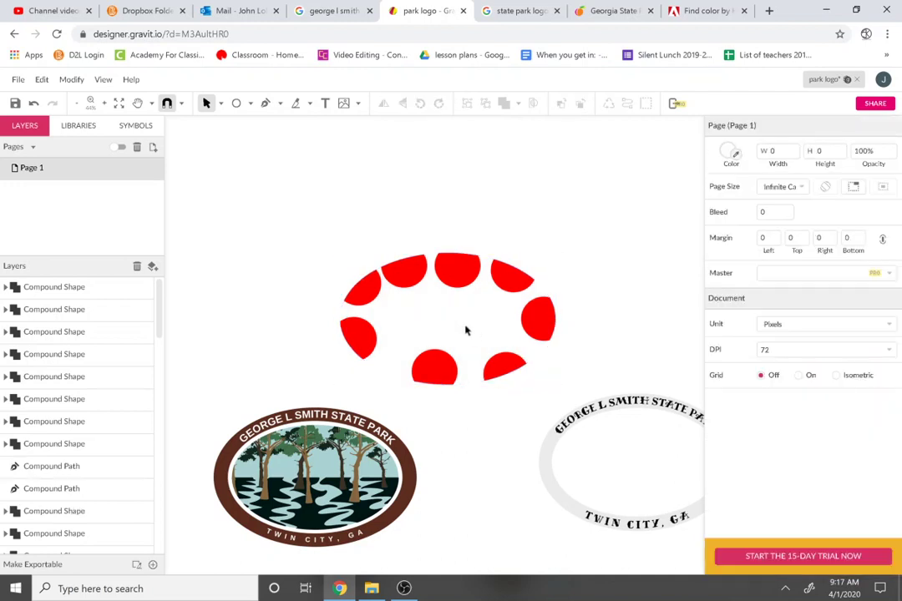
key(ctrl+z)
click(643, 332)
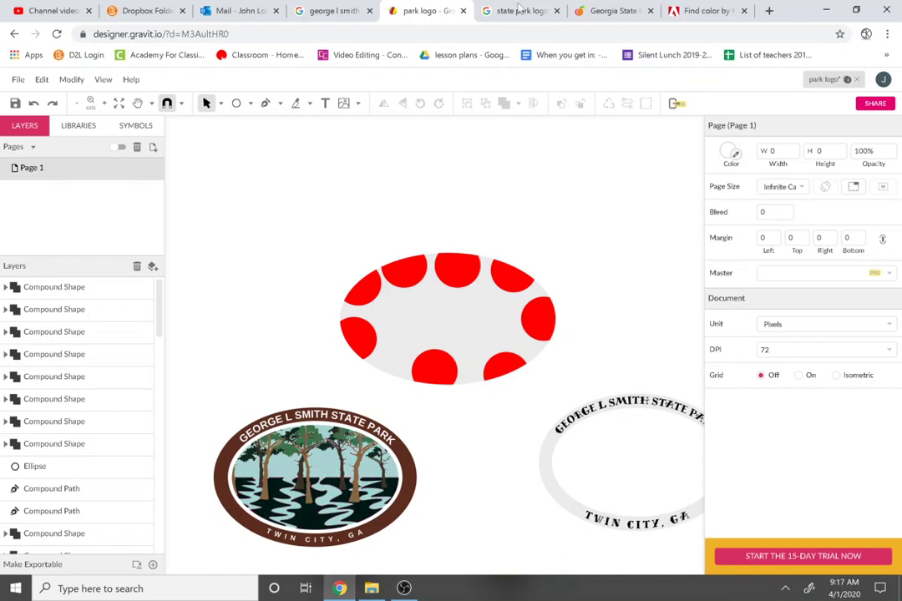
Step: Examine the Twin City, GA lettering on the gray ring and the brown compound ring of the finished park logo
click(659, 411)
click(658, 526)
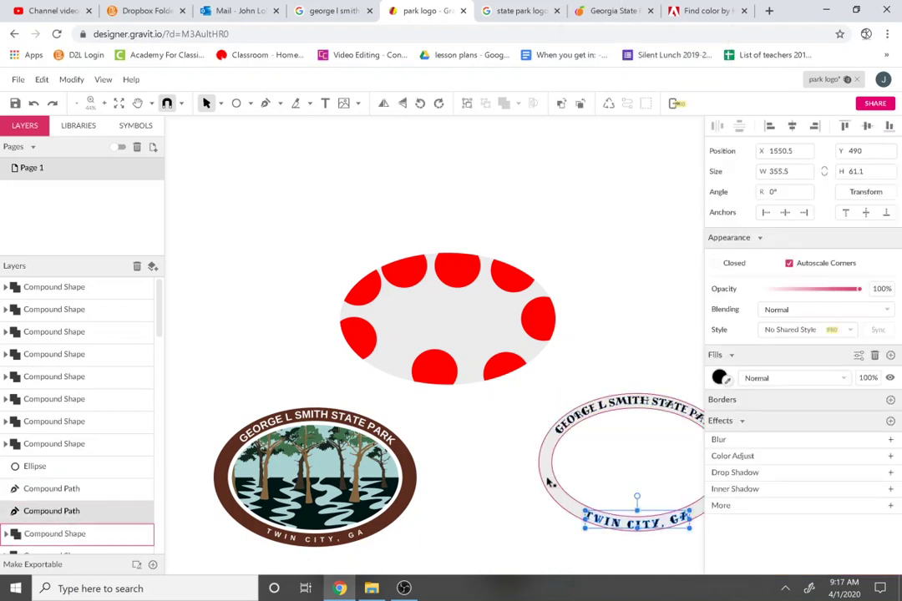
click(614, 477)
click(307, 539)
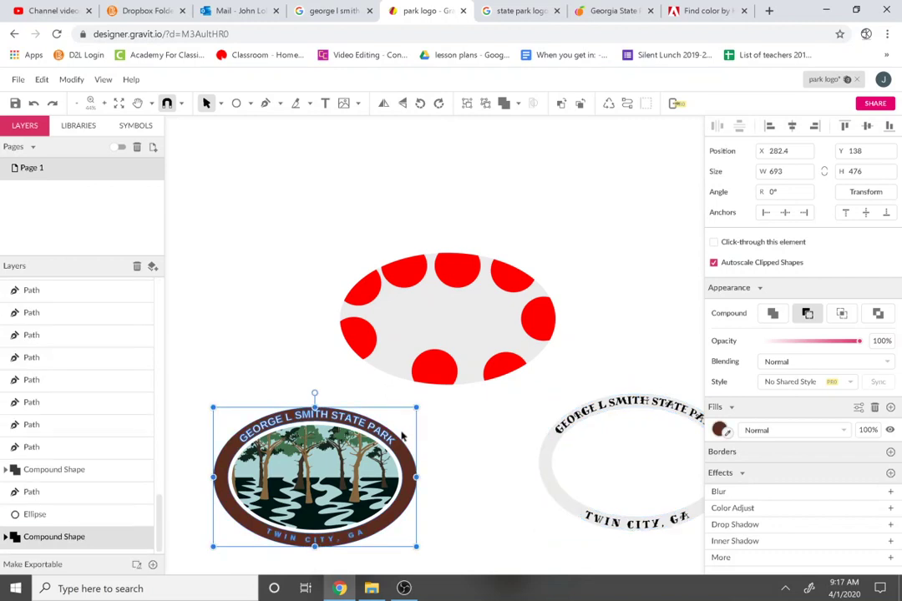
click(350, 415)
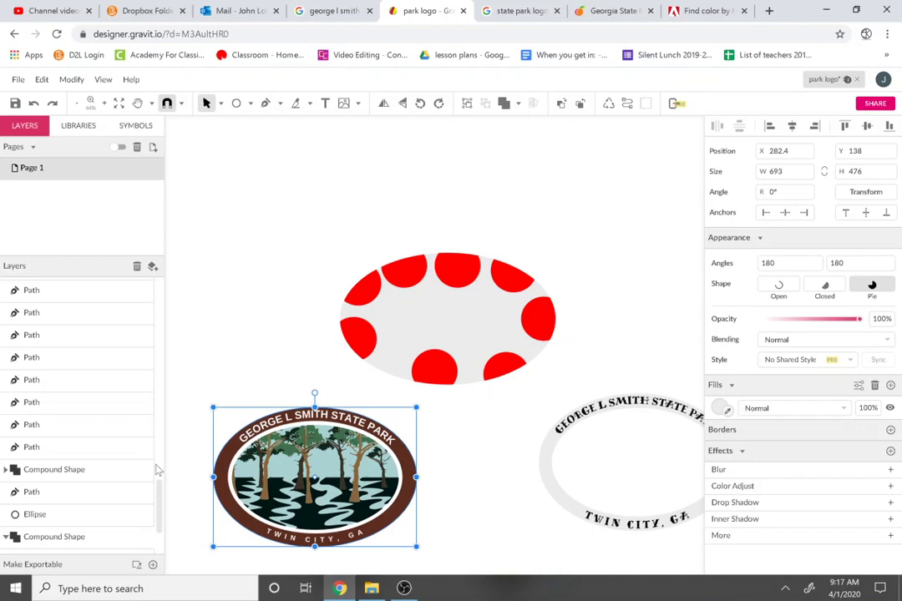
key(space)
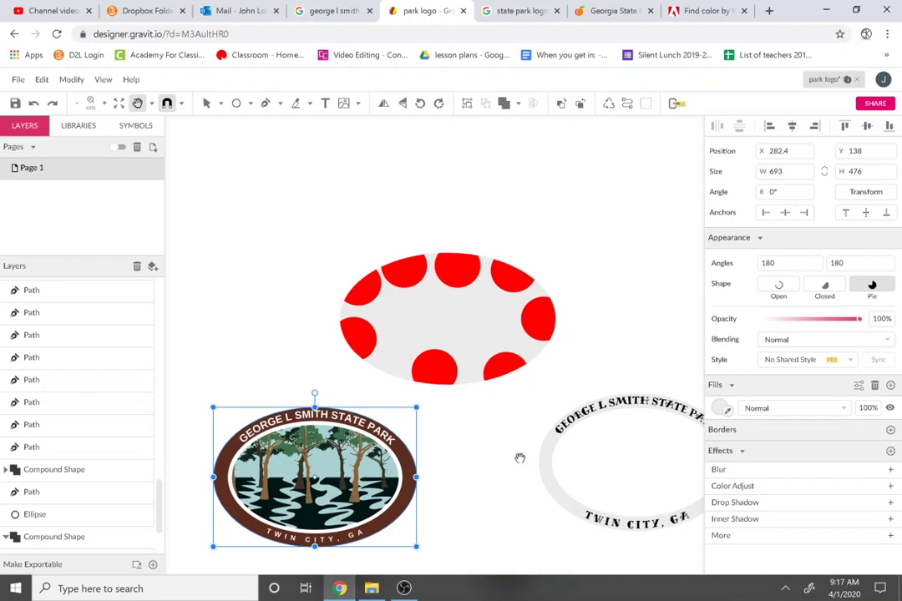
drag(519, 459, 491, 374)
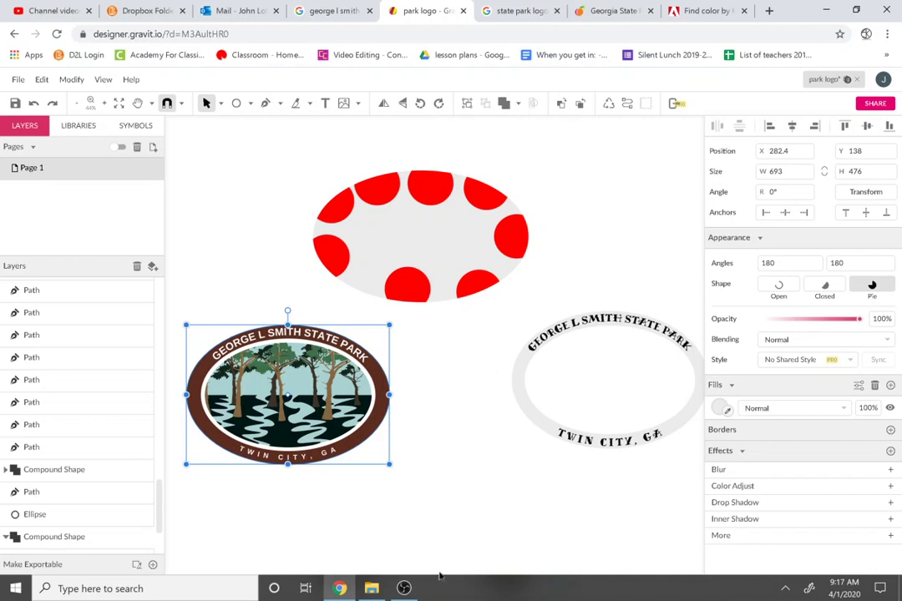
mouse_move(406, 590)
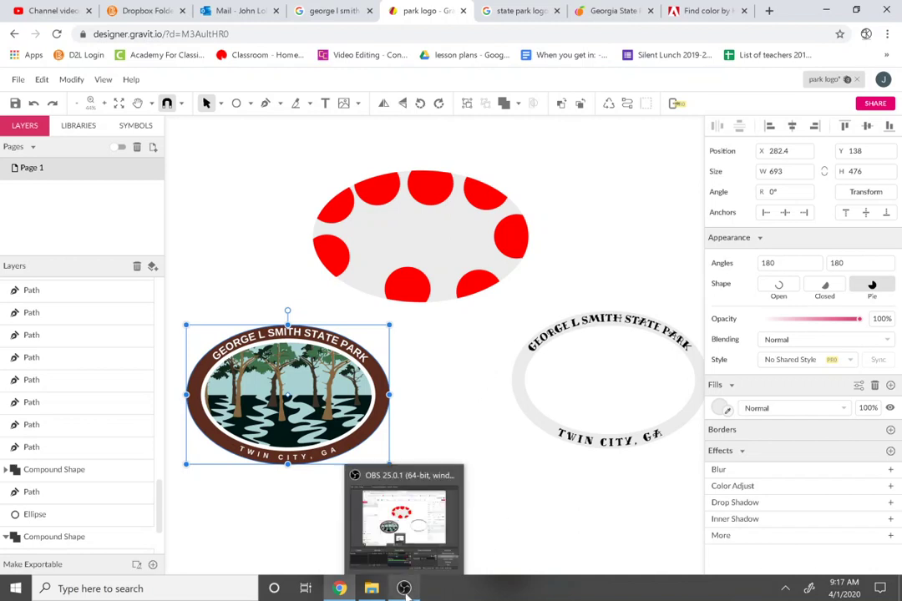